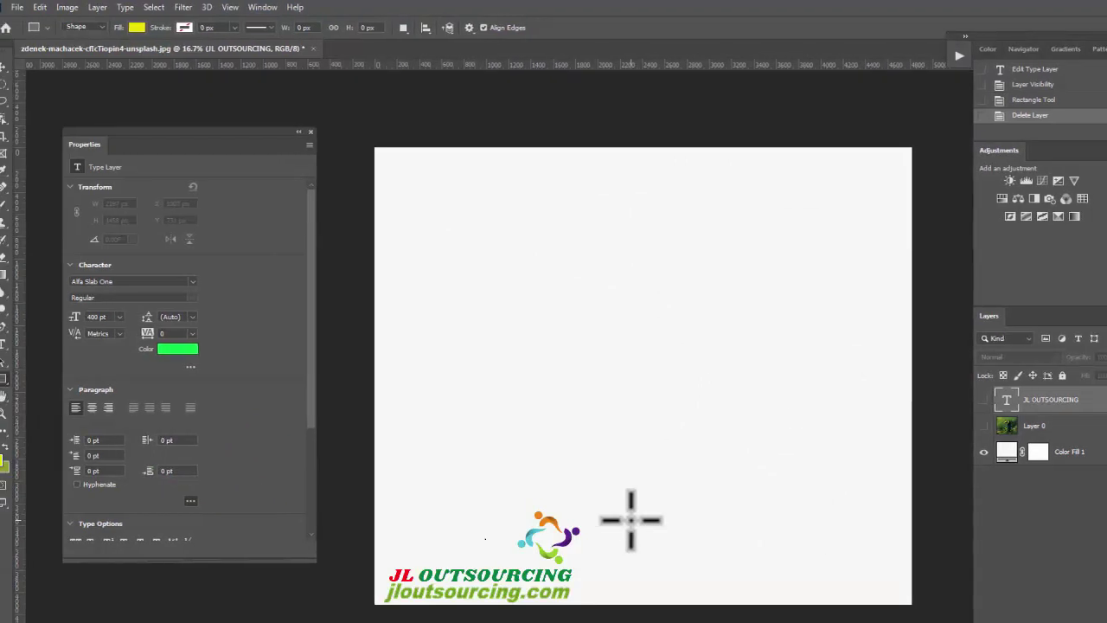
Draw a rectangle shape about 2197 px wide and 1435 px high in the upper middle of the canvas
{"action": "right_click", "coordinate": [14, 379]}
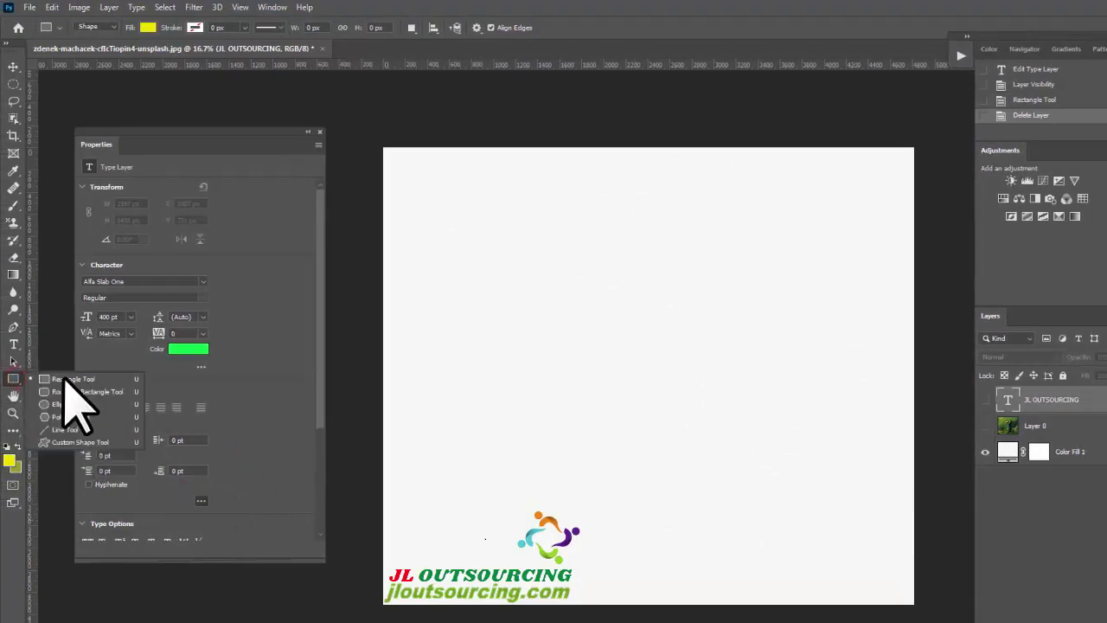
{"action": "left_click", "coordinate": [74, 378]}
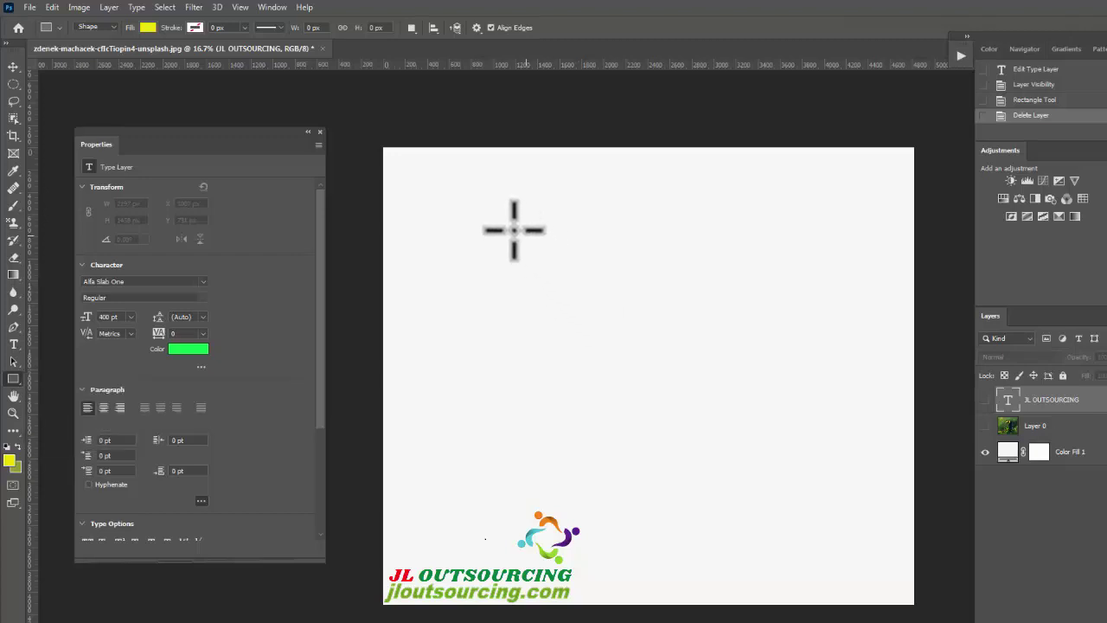
{"action": "left_click_drag", "start_coordinate": [494, 210], "coordinate": [740, 413]}
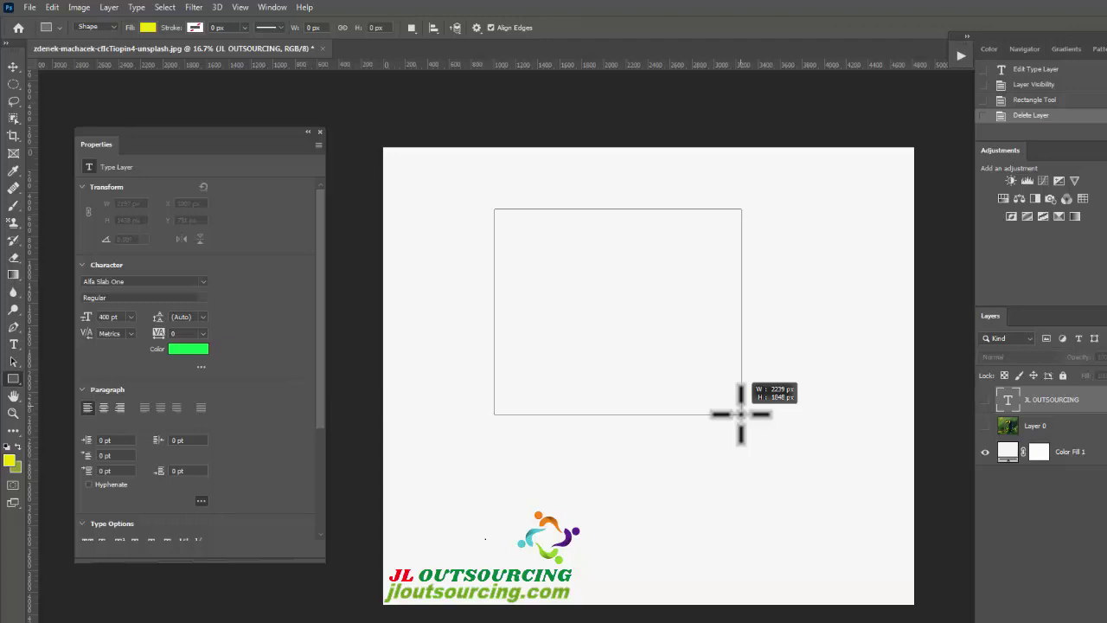
{"action": "left_click_drag", "start_coordinate": [740, 413], "coordinate": [737, 369]}
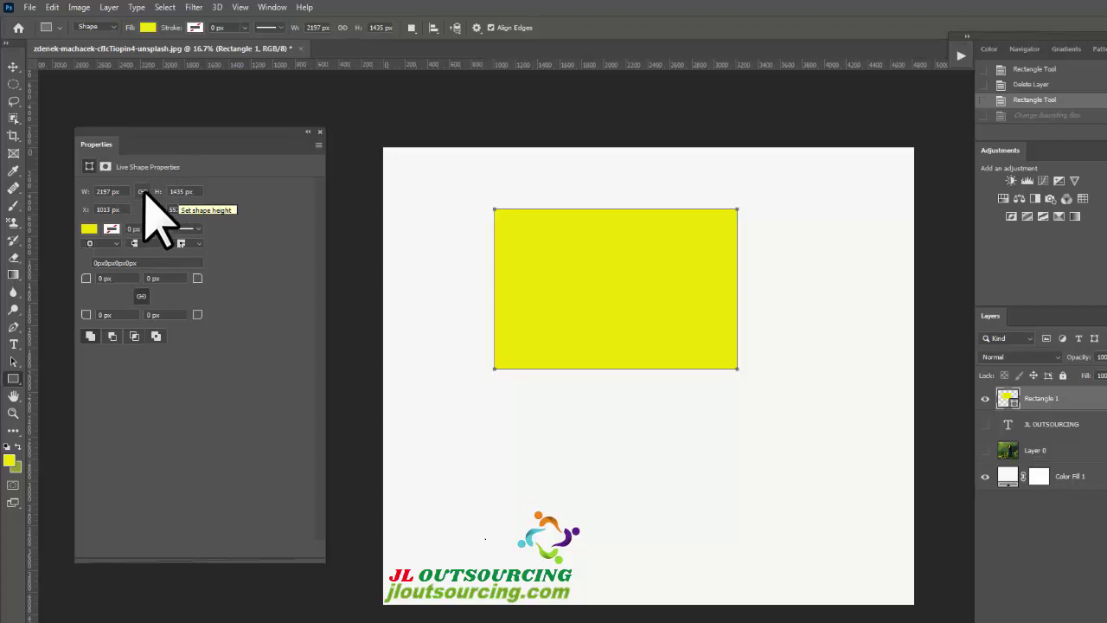
Set the rectangle's width to 1197 px and its height to 2435 px
{"action": "left_click", "coordinate": [101, 192]}
{"action": "key", "text": "ctrl+shift+z"}
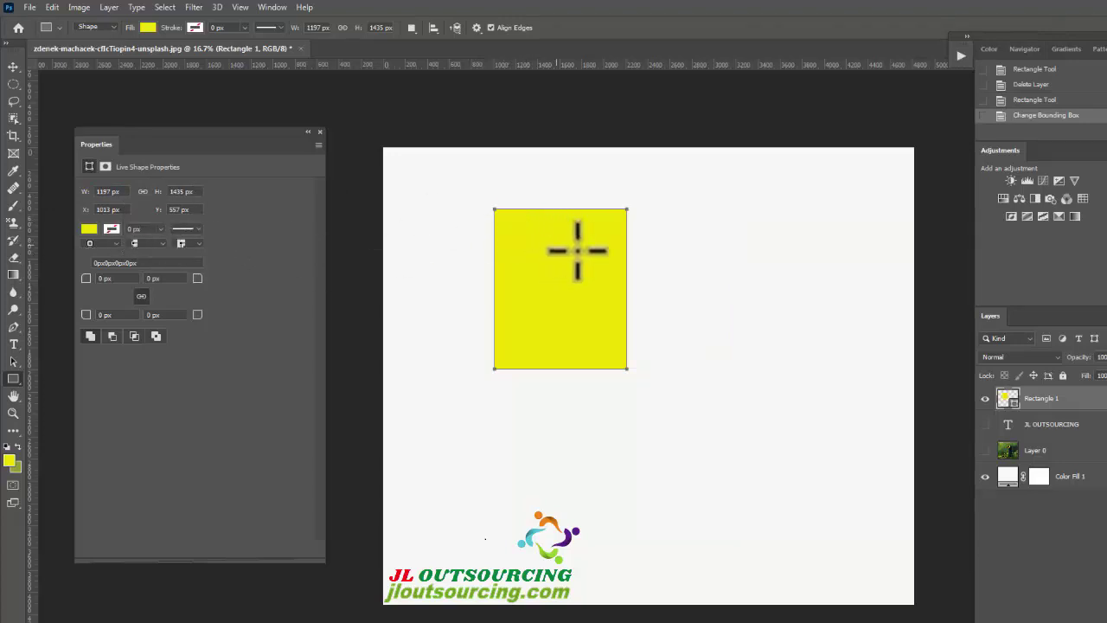
{"action": "left_click", "coordinate": [177, 192]}
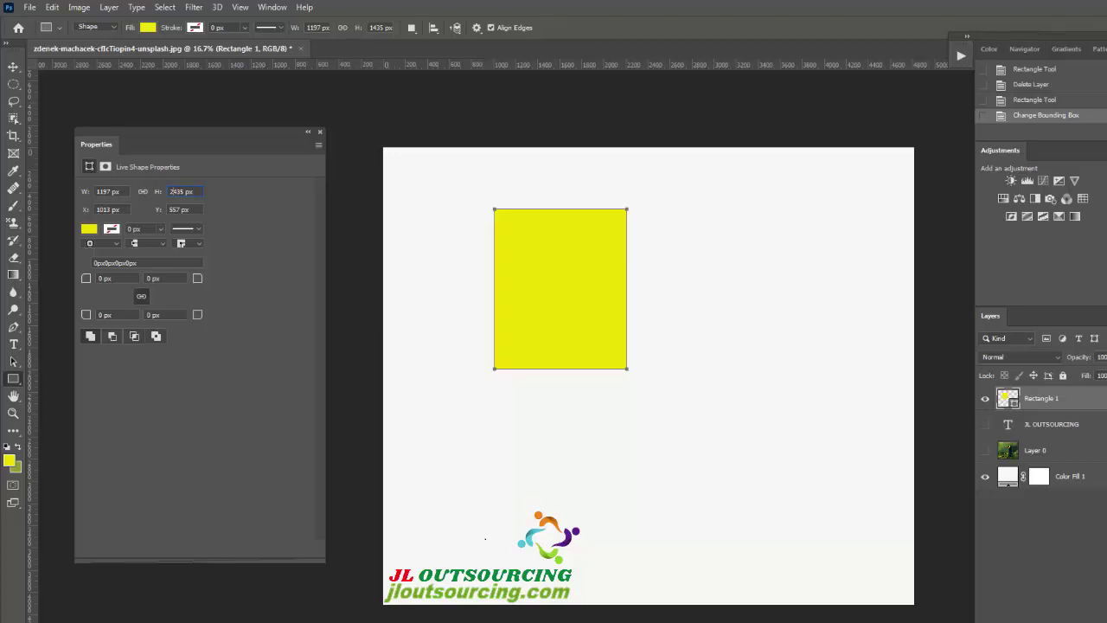
{"action": "key", "text": "Return"}
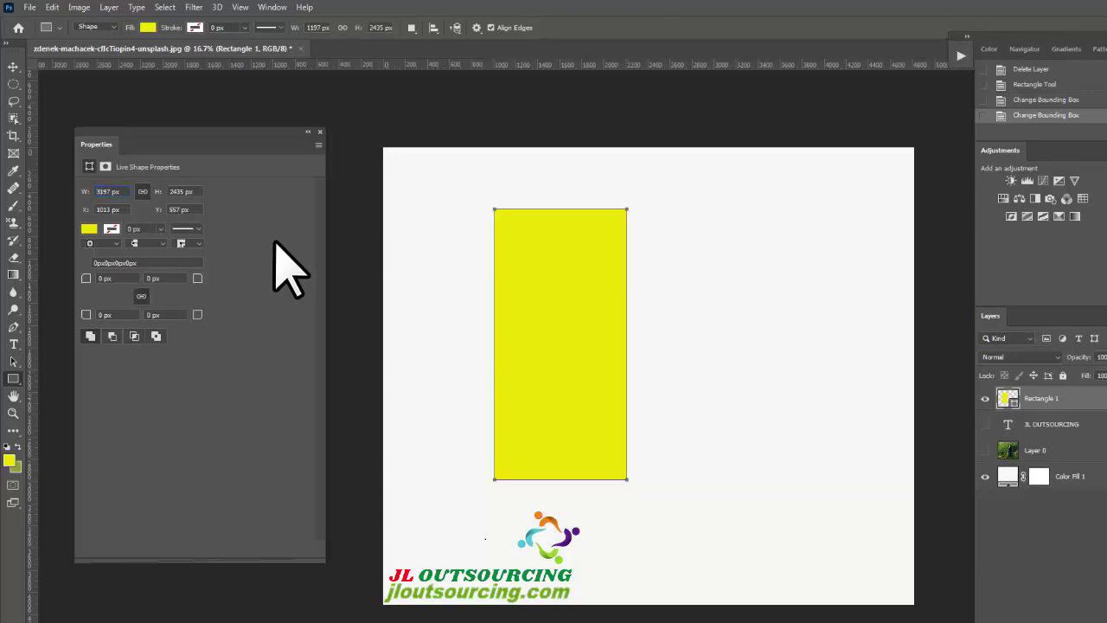
Try a rectangle width of 3197 px with linked proportions, move the shape slightly, and undo the resizing
{"action": "key", "text": "Return"}
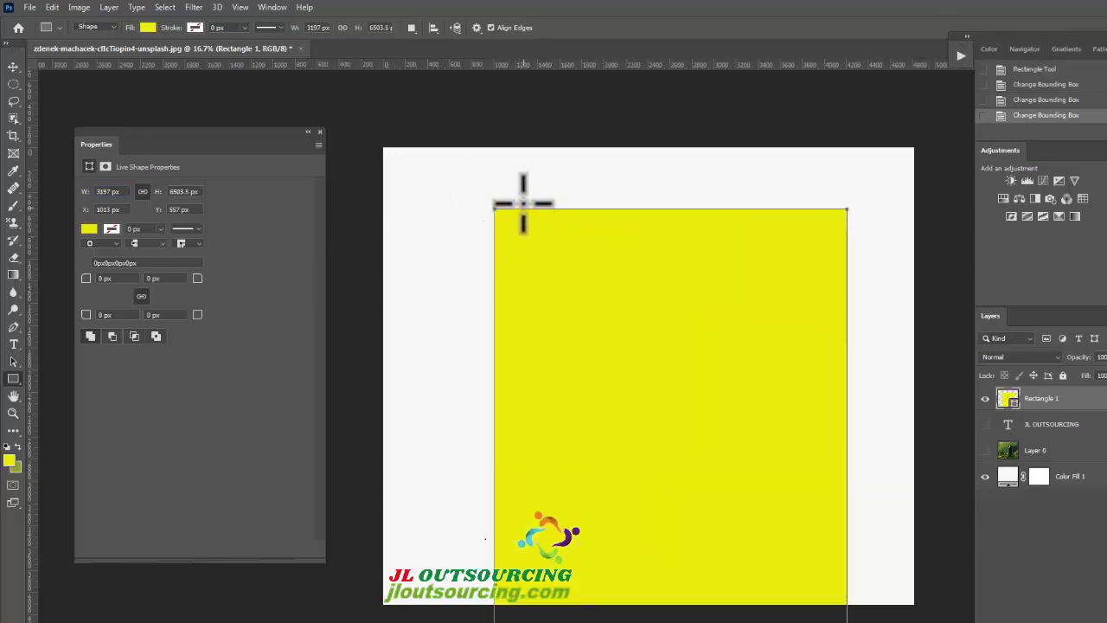
{"action": "key", "text": "v"}
{"action": "left_click_drag", "start_coordinate": [623, 203], "coordinate": [603, 180]}
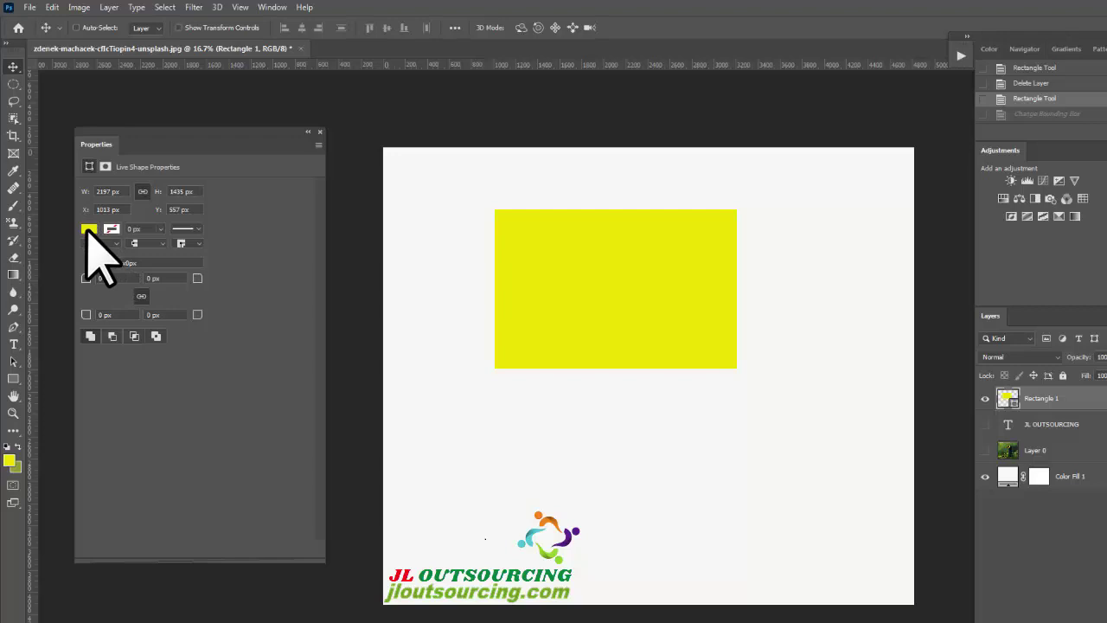
Fill the rectangle with the green swatch from the RGB group and accept 00ff00 in the color picker
{"action": "left_click", "coordinate": [89, 230]}
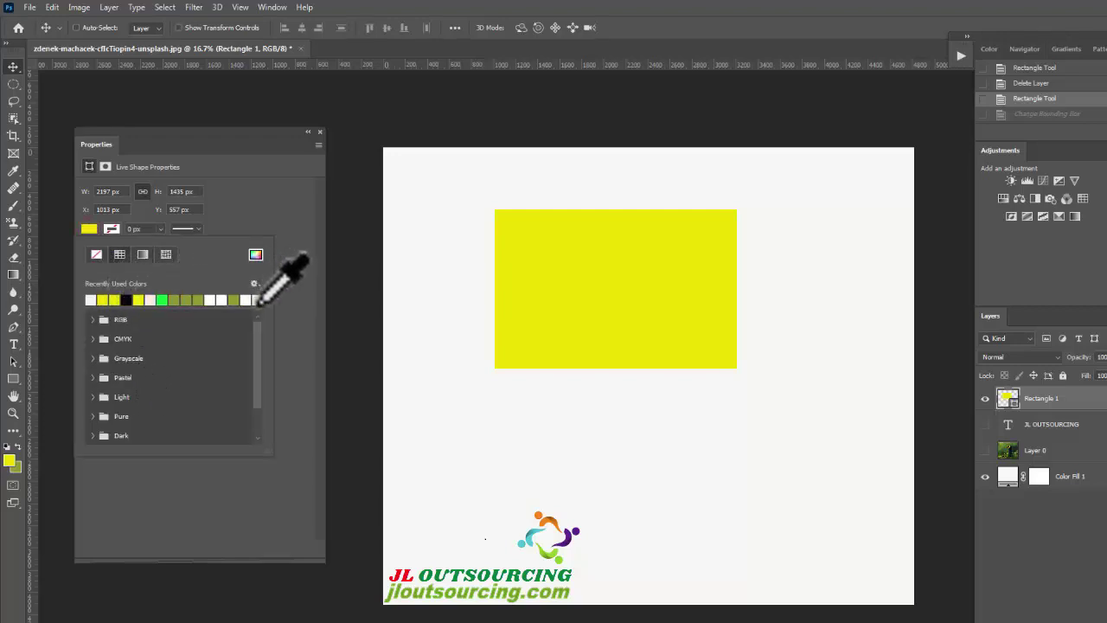
{"action": "scroll", "coordinate": [248, 372], "scroll_direction": "down", "scroll_amount": 2}
{"action": "scroll", "coordinate": [247, 372], "scroll_direction": "up", "scroll_amount": 2}
{"action": "left_click", "coordinate": [92, 319]}
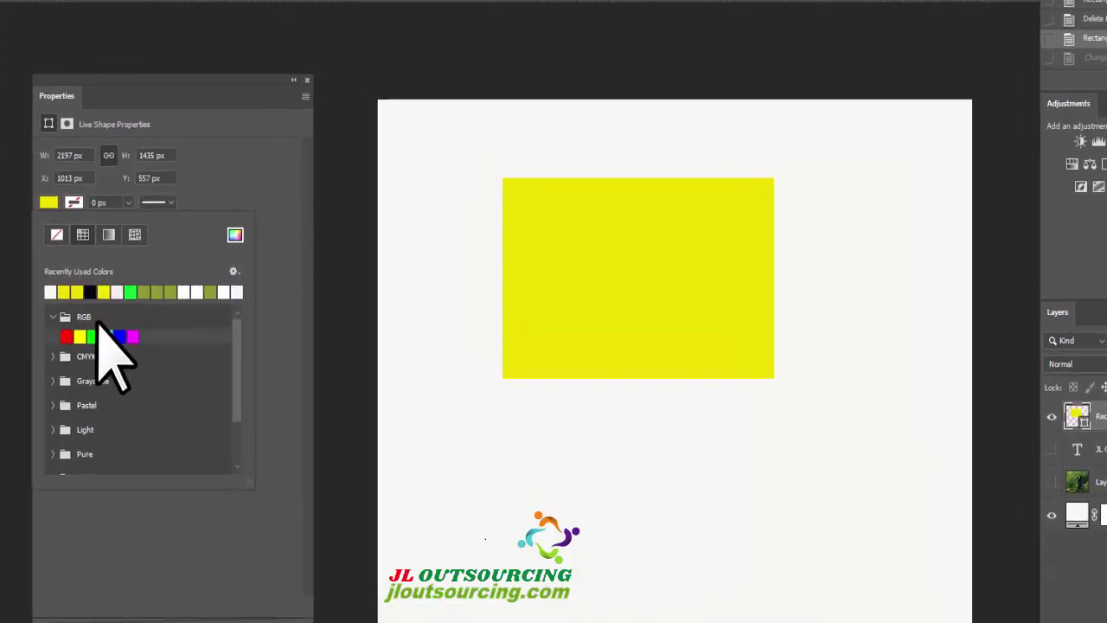
{"action": "scroll", "coordinate": [80, 415], "scroll_direction": "down", "scroll_amount": 2}
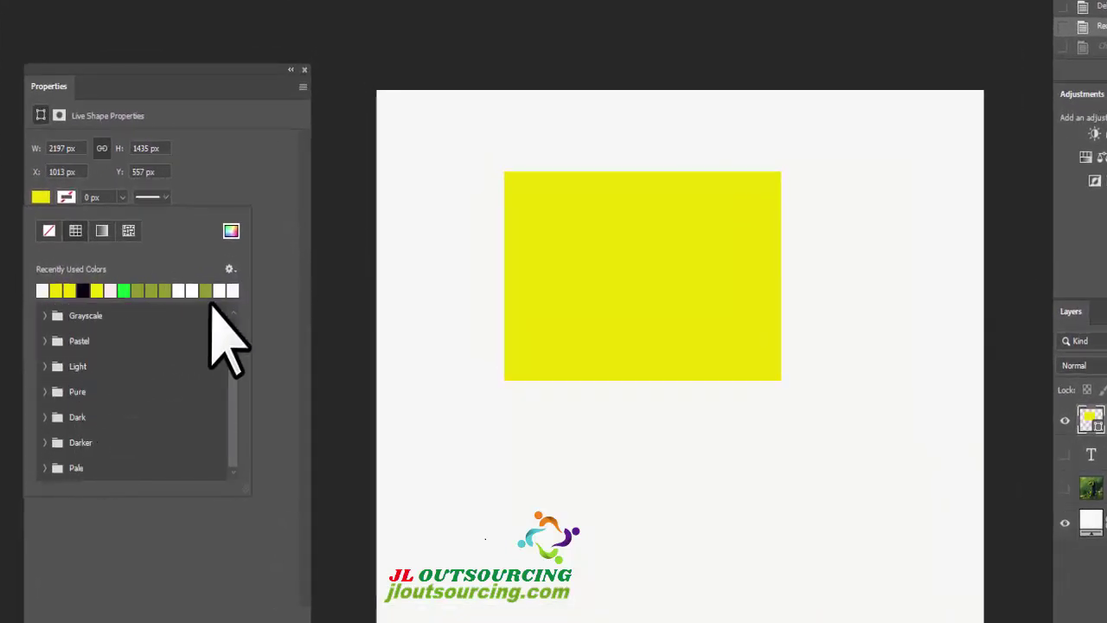
{"action": "scroll", "coordinate": [212, 312], "scroll_direction": "up", "scroll_amount": 2}
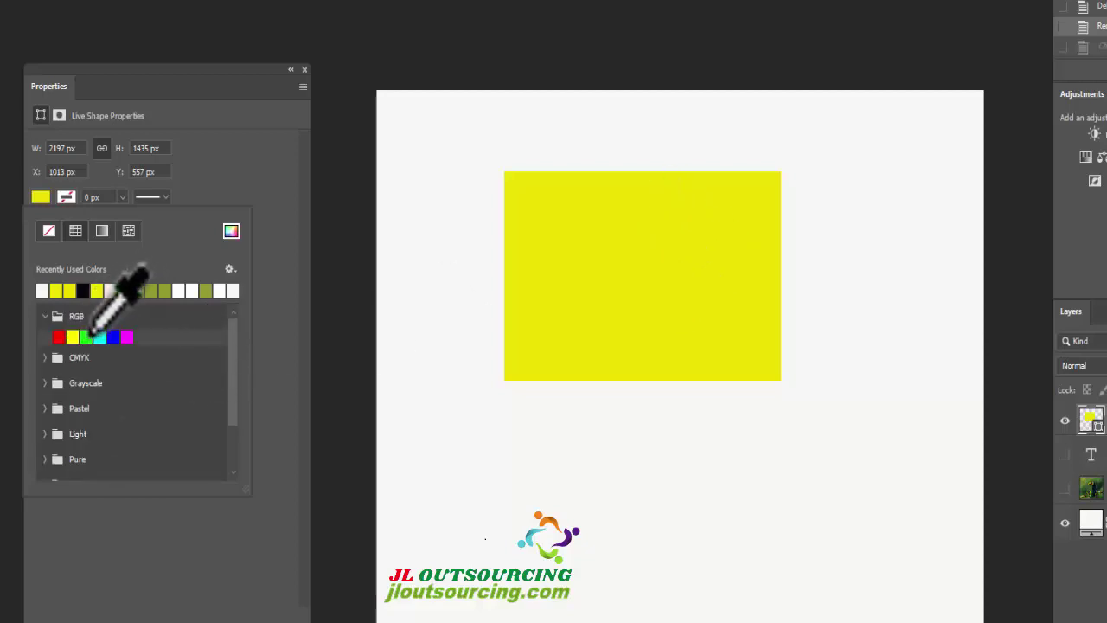
{"action": "left_click", "coordinate": [85, 336]}
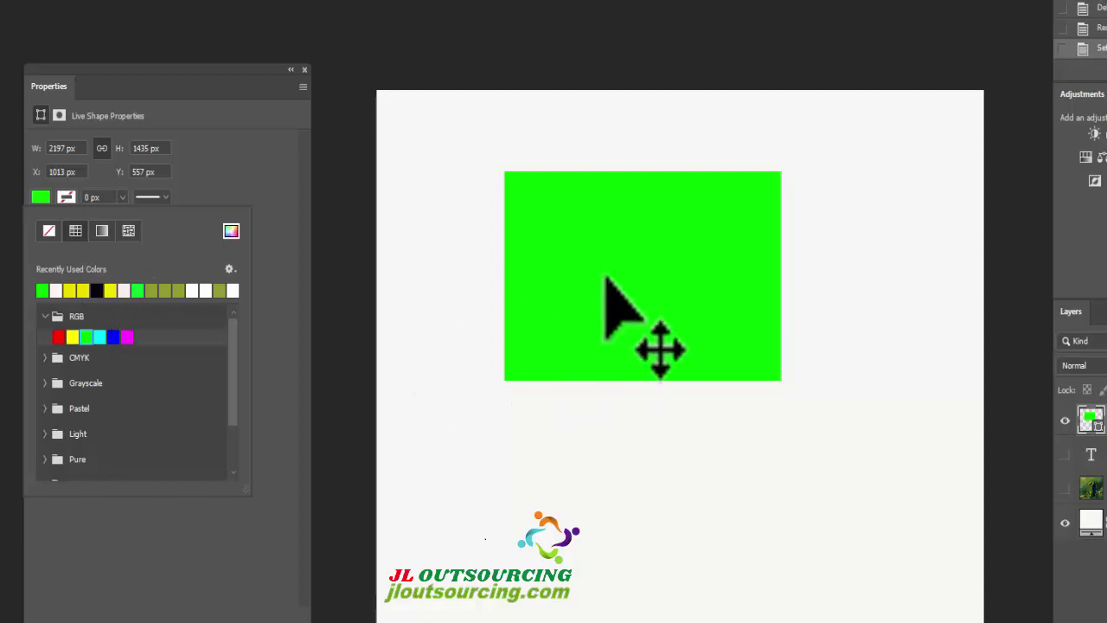
{"action": "left_click", "coordinate": [231, 232]}
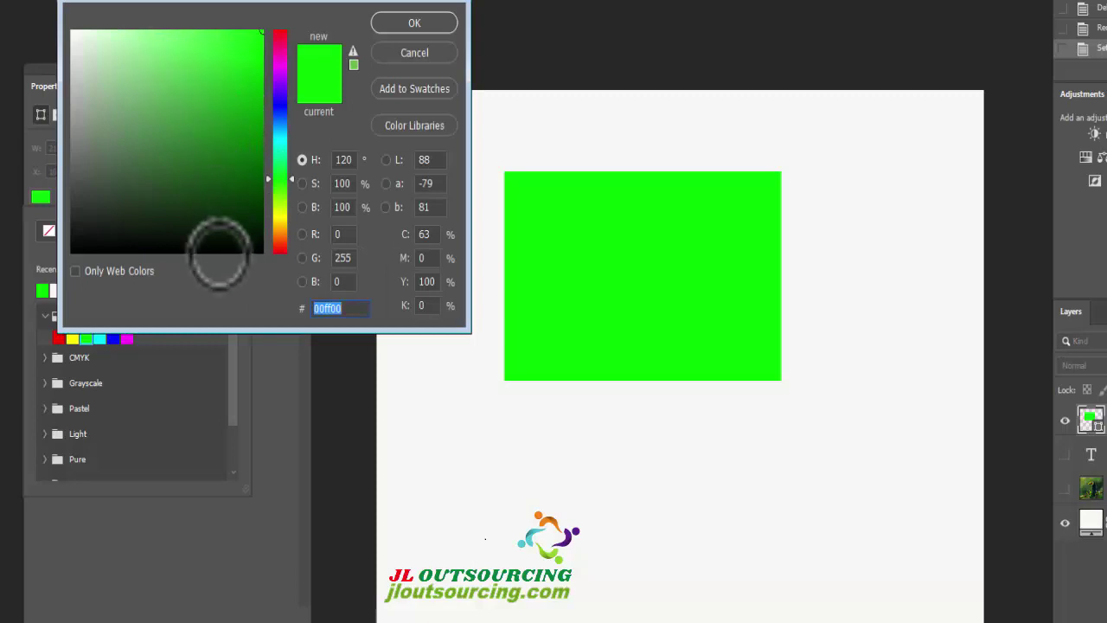
{"action": "left_click", "coordinate": [436, 22]}
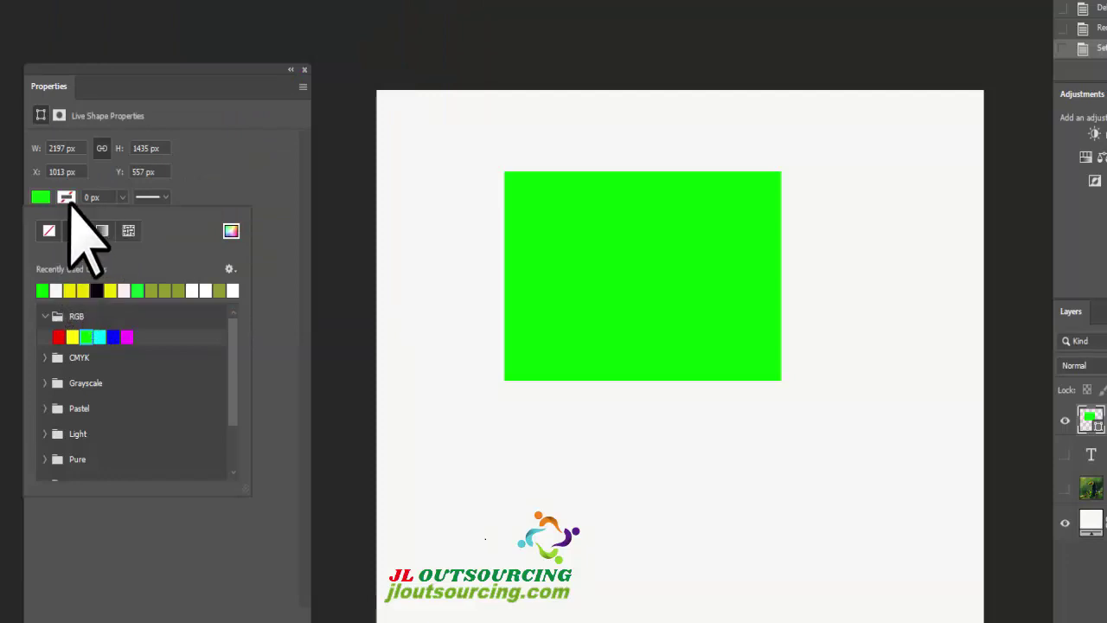
Give the rectangle a black stroke and set the stroke width to 199.38 px
{"action": "left_click", "coordinate": [65, 198]}
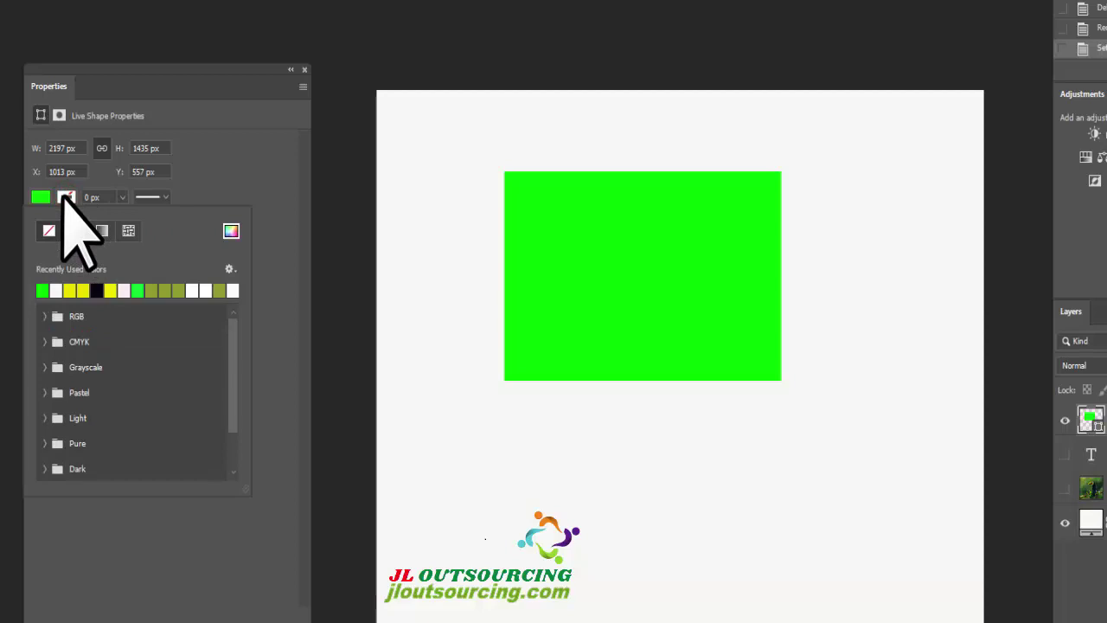
{"action": "left_click", "coordinate": [97, 290]}
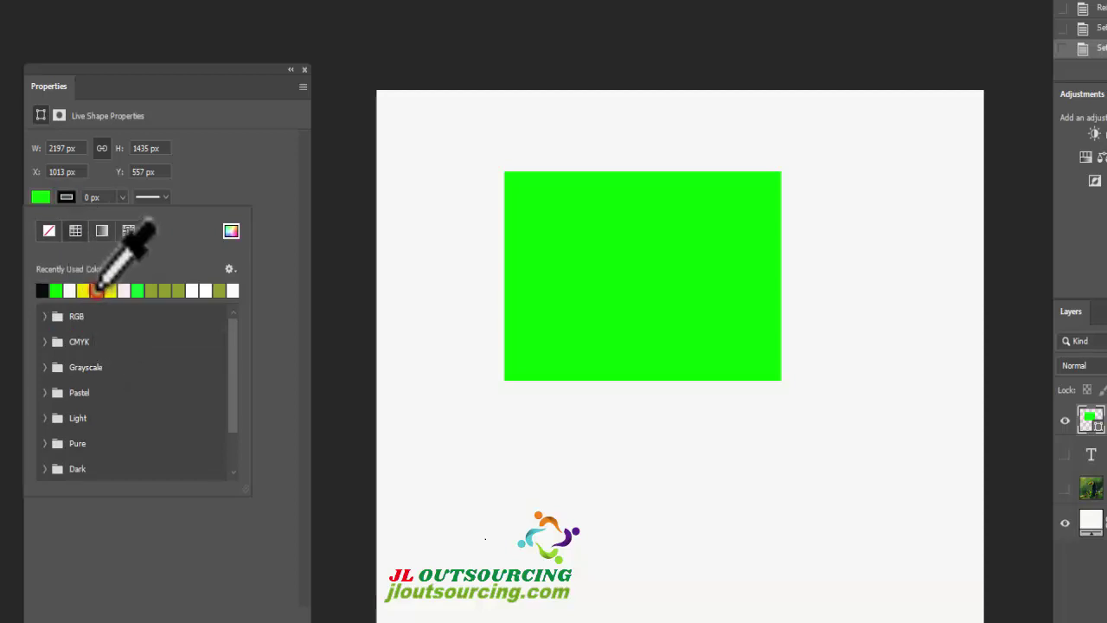
{"action": "left_click", "coordinate": [121, 197]}
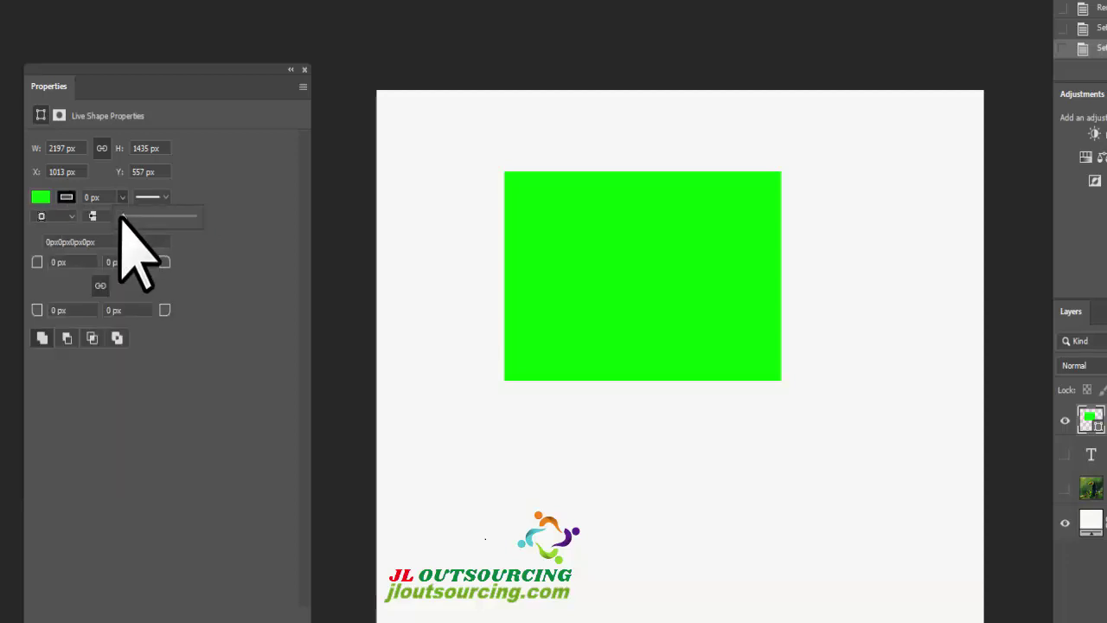
{"action": "left_click_drag", "start_coordinate": [123, 217], "coordinate": [149, 217]}
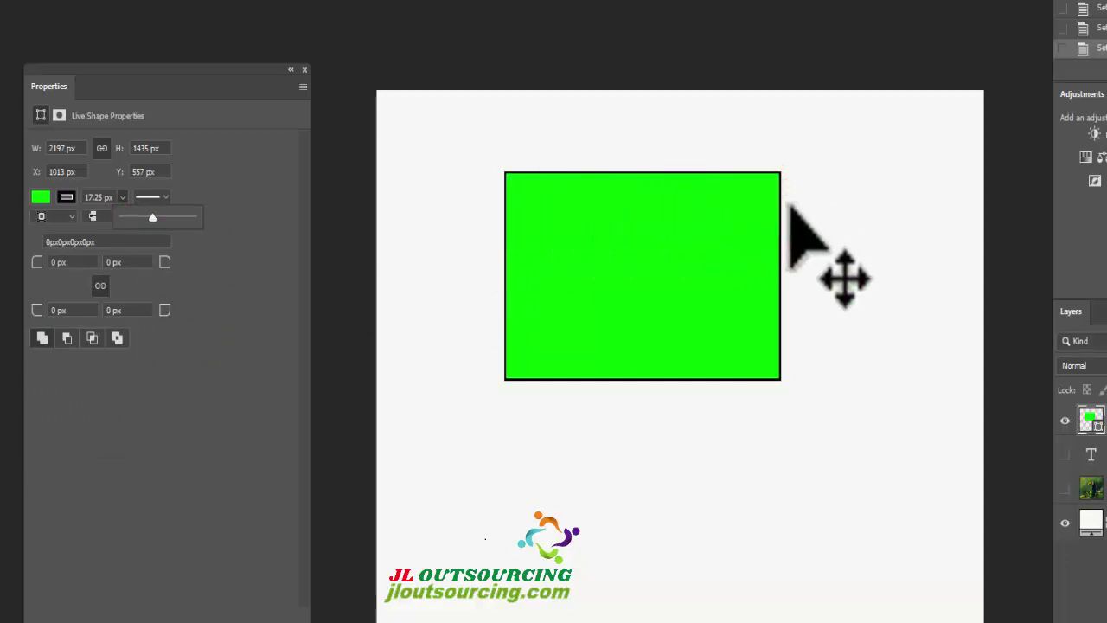
{"action": "left_click_drag", "start_coordinate": [152, 217], "coordinate": [185, 217]}
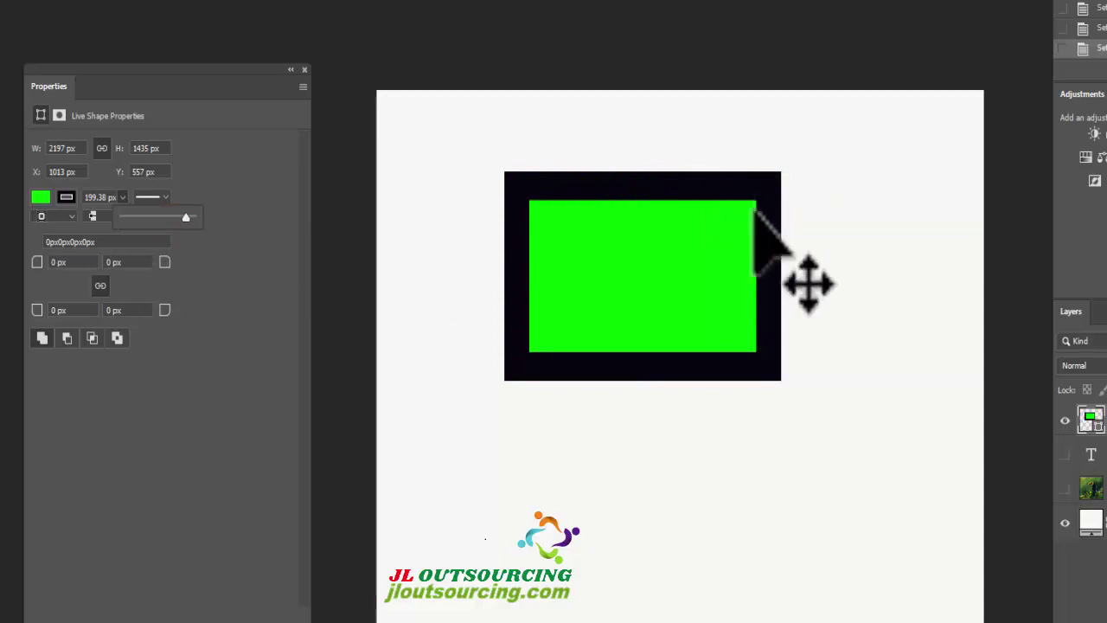
Try a dashed and a dotted stroke style on the rectangle, thinning the dotted stroke to about 11.48 px
{"action": "left_click", "coordinate": [164, 197]}
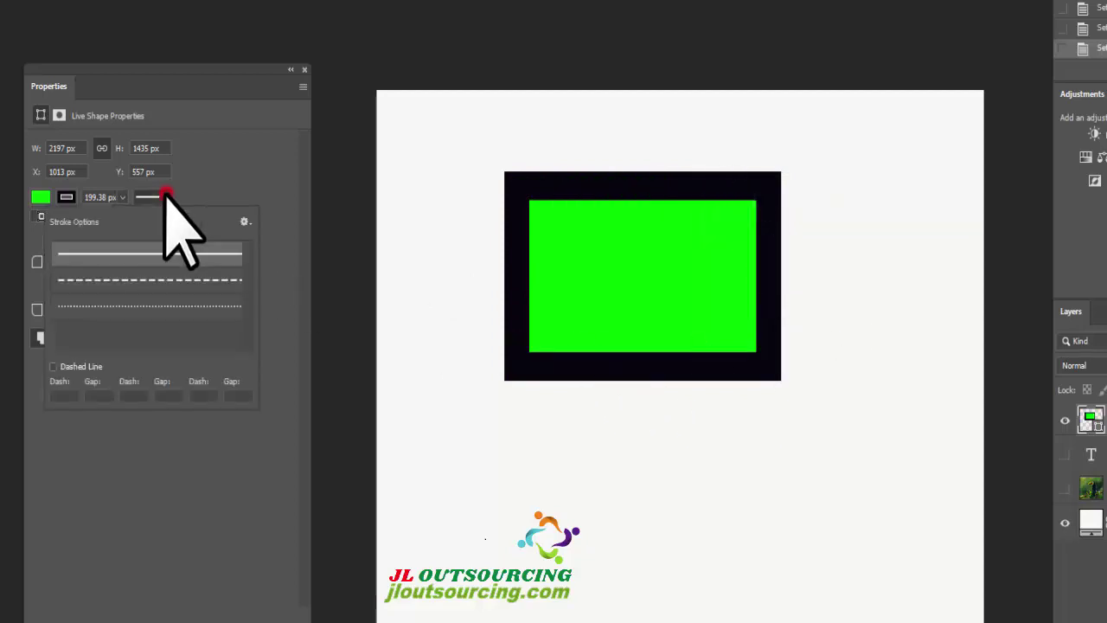
{"action": "left_click", "coordinate": [135, 279]}
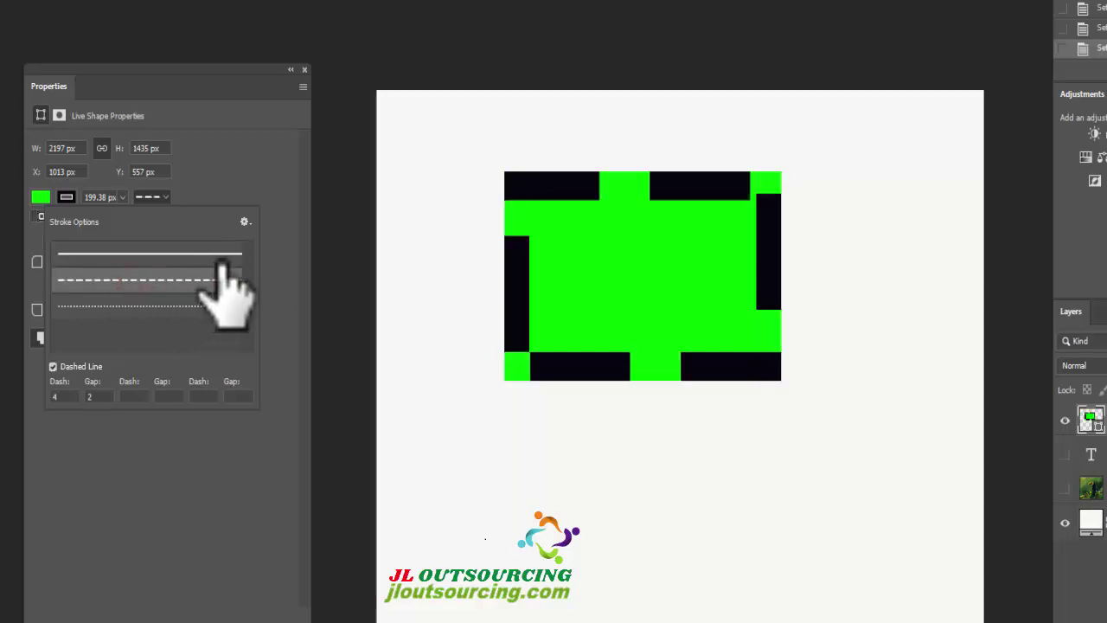
{"action": "left_click", "coordinate": [153, 306]}
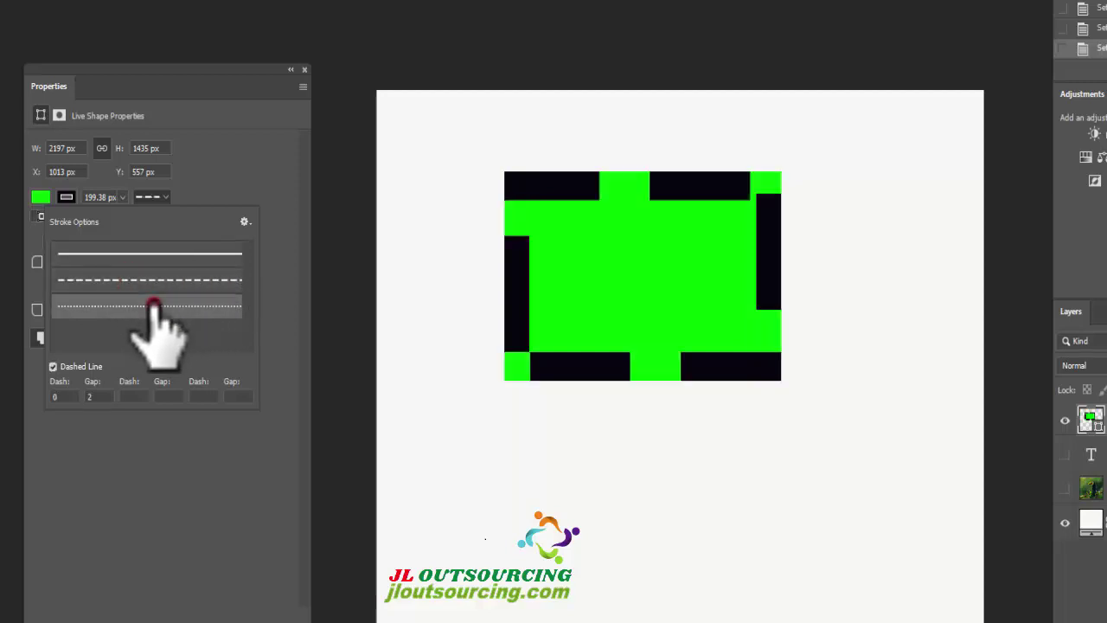
{"action": "left_click", "coordinate": [243, 197]}
{"action": "left_click", "coordinate": [122, 197]}
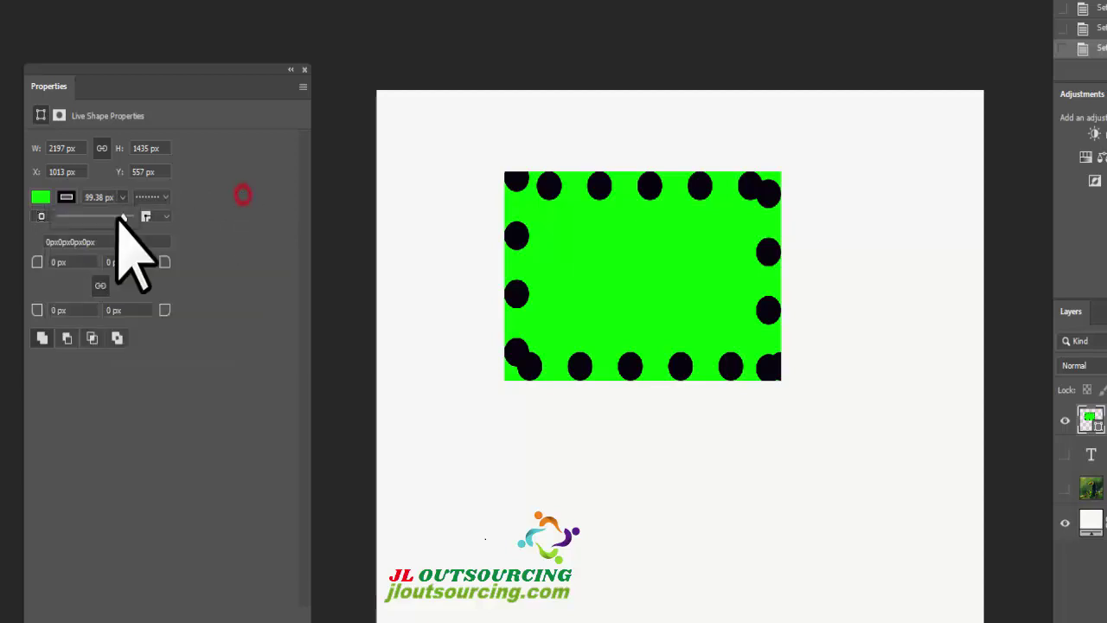
{"action": "left_click_drag", "start_coordinate": [122, 218], "coordinate": [83, 216]}
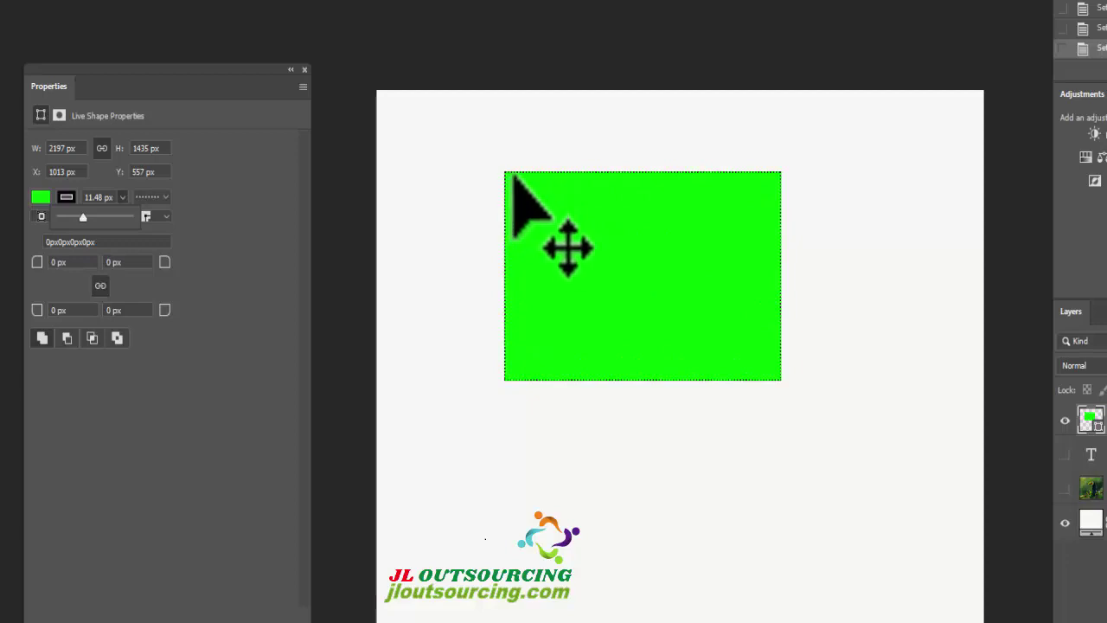
{"action": "left_click_drag", "start_coordinate": [83, 217], "coordinate": [93, 216]}
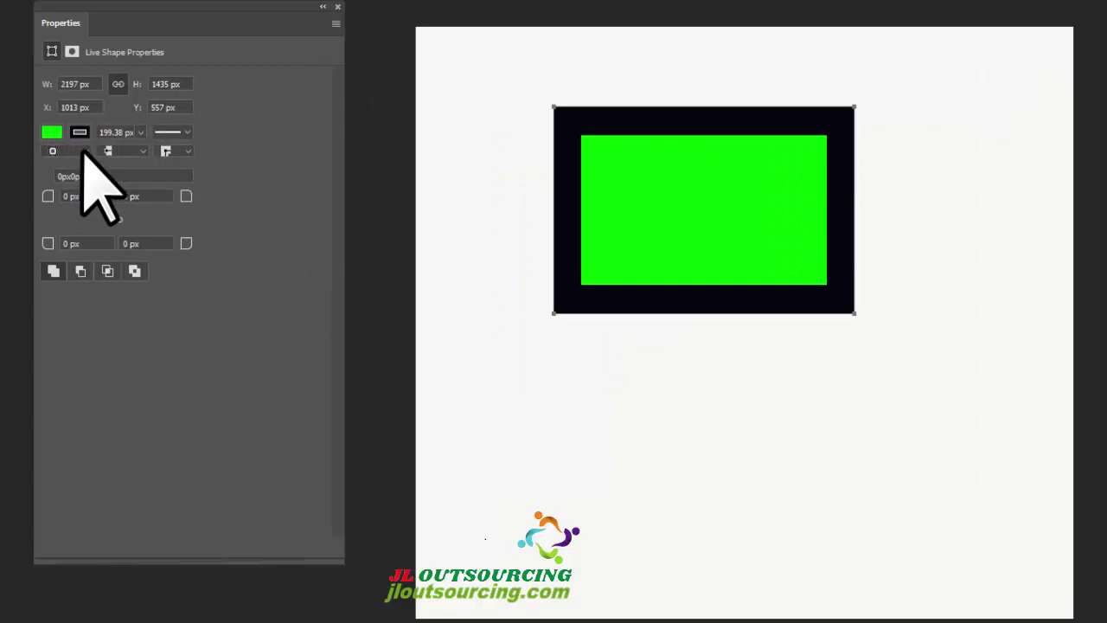
Keep the stroke aligned inside the rectangle's path and widen it to 288 px
{"action": "left_click", "coordinate": [67, 205]}
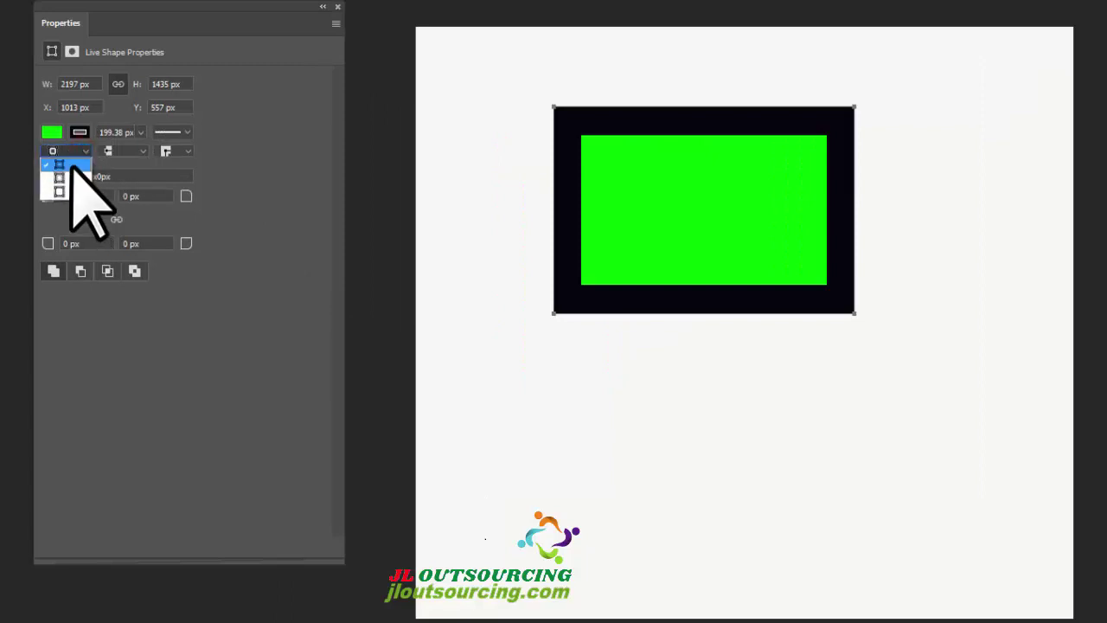
{"action": "left_click", "coordinate": [71, 164]}
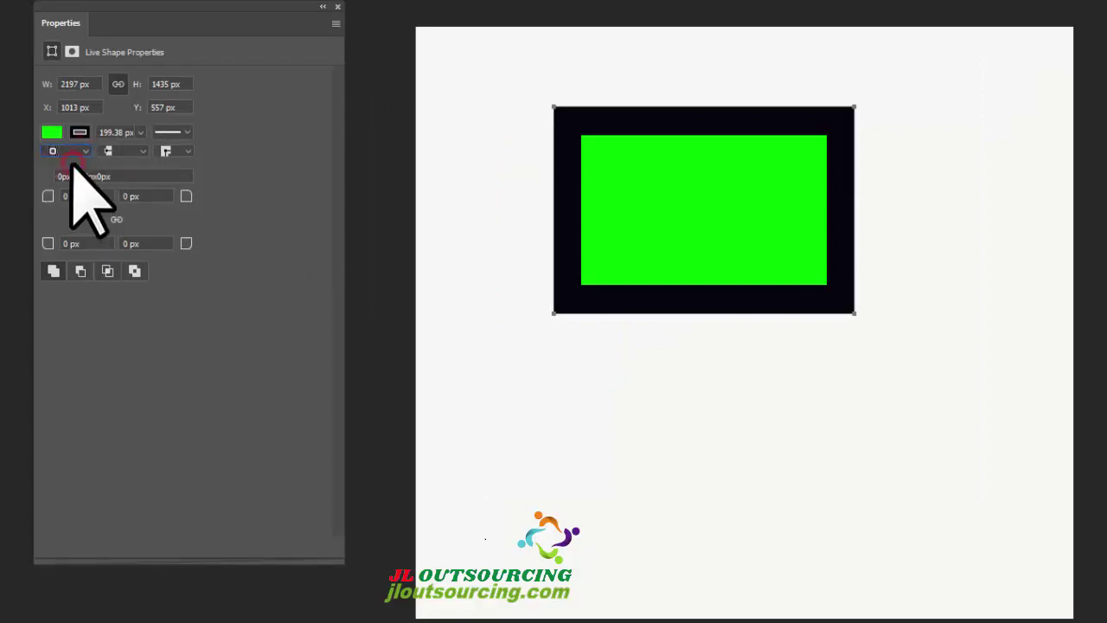
{"action": "mouse_move", "coordinate": [147, 151]}
{"action": "left_mouse_down"}
{"action": "mouse_move", "coordinate": [84, 153]}
{"action": "mouse_move", "coordinate": [143, 152]}
{"action": "left_mouse_up"}
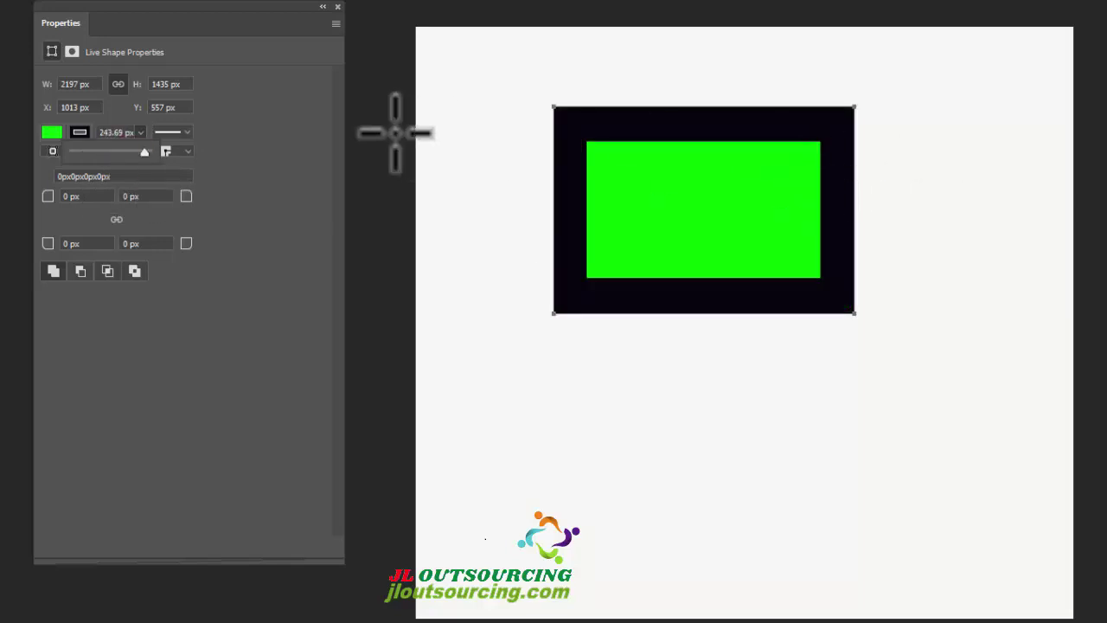
{"action": "left_click_drag", "start_coordinate": [146, 152], "coordinate": [156, 154]}
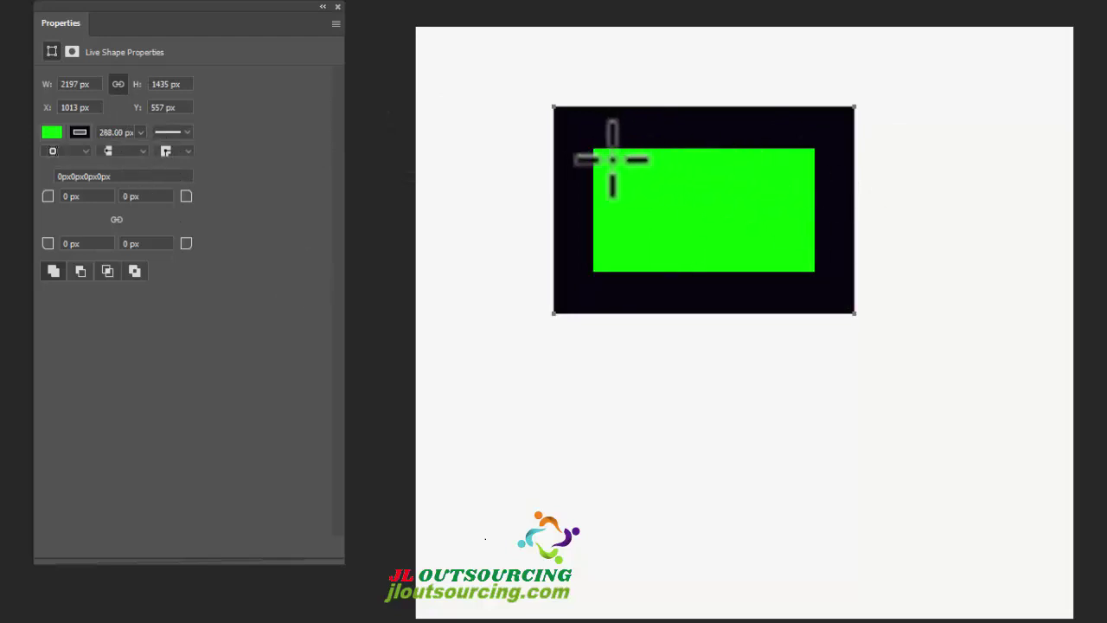
Align the stroke to the center of the rectangle's path and reduce its width to 210.46 px
{"action": "left_click", "coordinate": [84, 150]}
{"action": "left_click", "coordinate": [73, 177]}
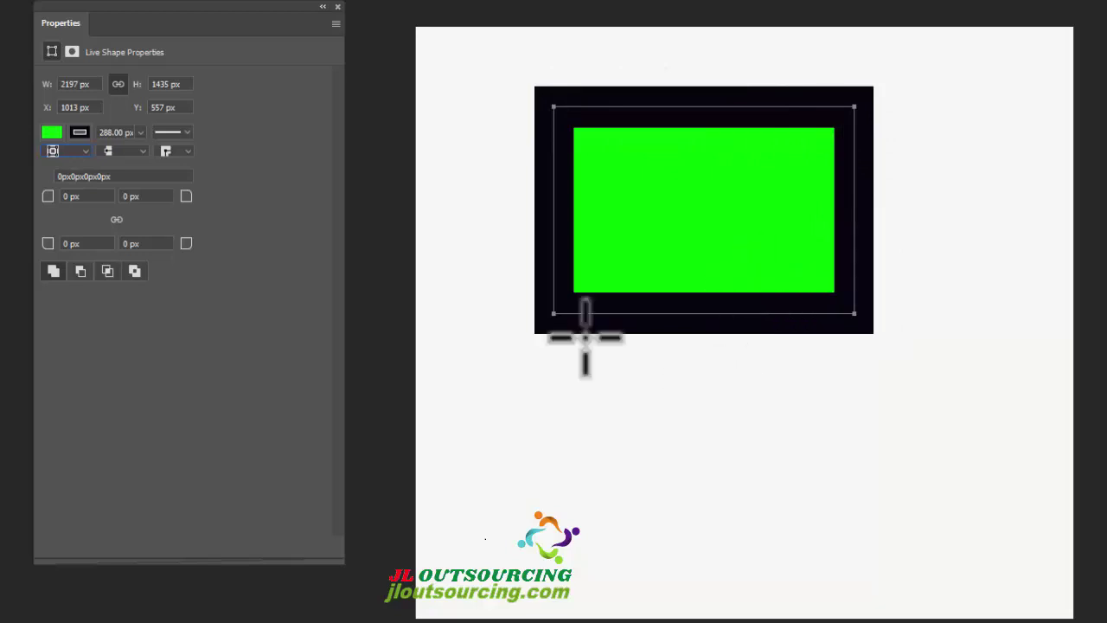
{"action": "left_click", "coordinate": [140, 132]}
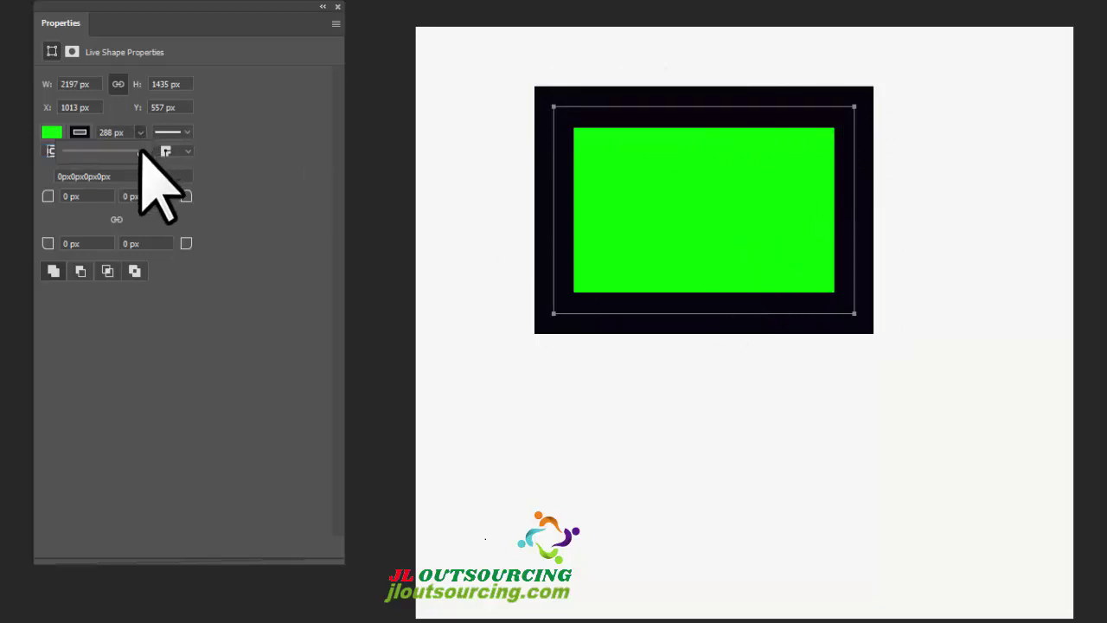
{"action": "mouse_move", "coordinate": [141, 151]}
{"action": "left_mouse_down"}
{"action": "mouse_move", "coordinate": [113, 152]}
{"action": "mouse_move", "coordinate": [126, 151]}
{"action": "left_mouse_up"}
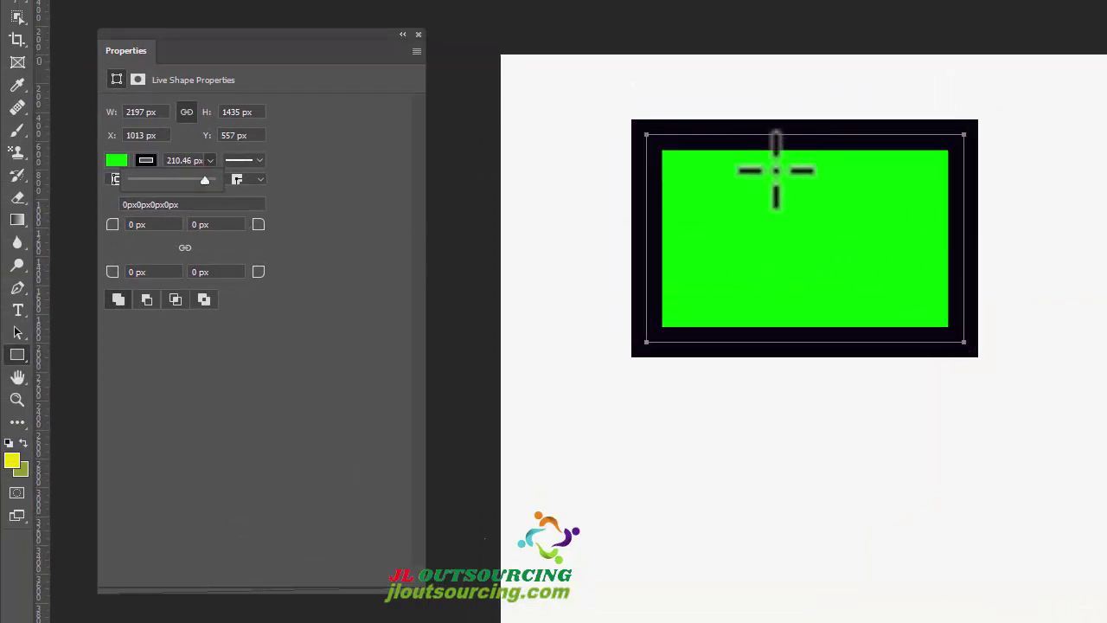
Align the stroke to the outside of the rectangle's path, thin it to 19.81 px and widen it again
{"action": "left_click", "coordinate": [149, 178]}
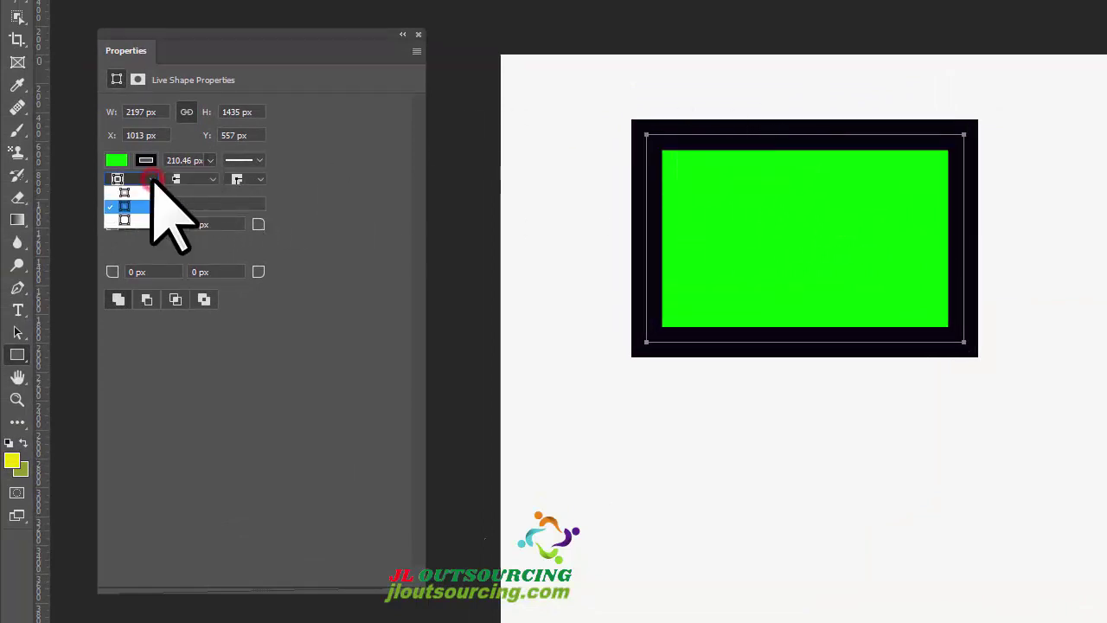
{"action": "left_click", "coordinate": [139, 217]}
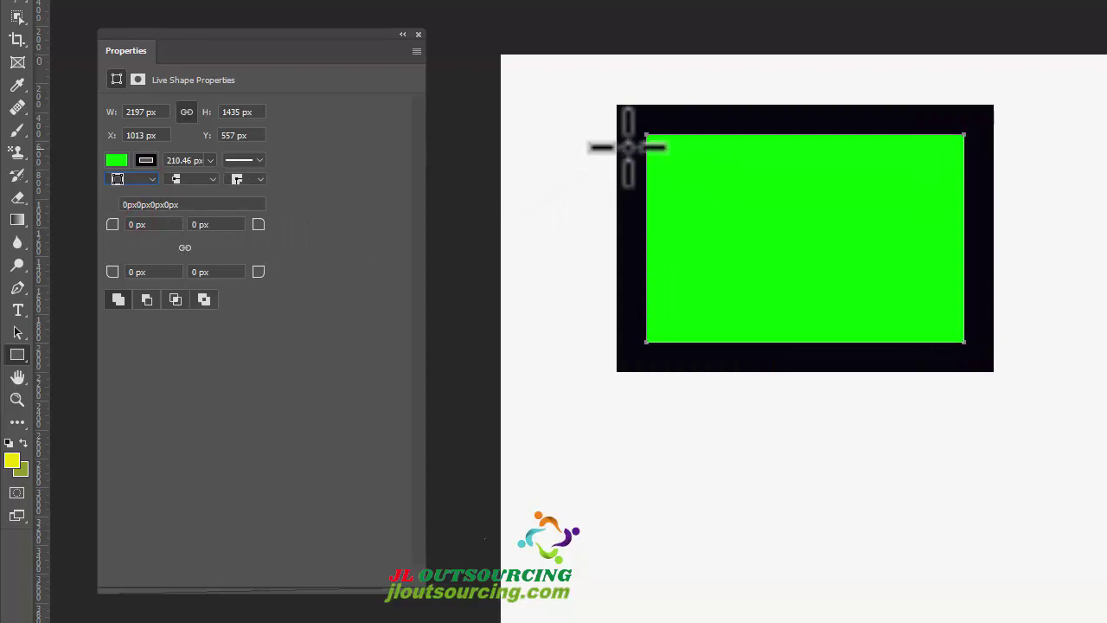
{"action": "left_click", "coordinate": [210, 160]}
{"action": "left_click_drag", "start_coordinate": [214, 180], "coordinate": [175, 184]}
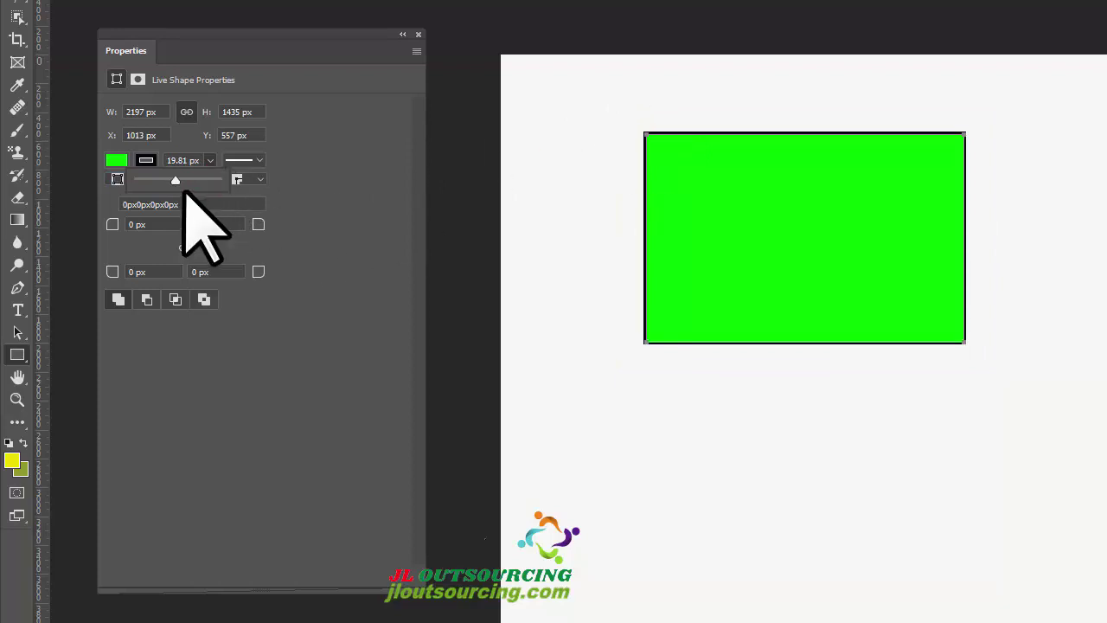
{"action": "left_click_drag", "start_coordinate": [176, 180], "coordinate": [209, 180]}
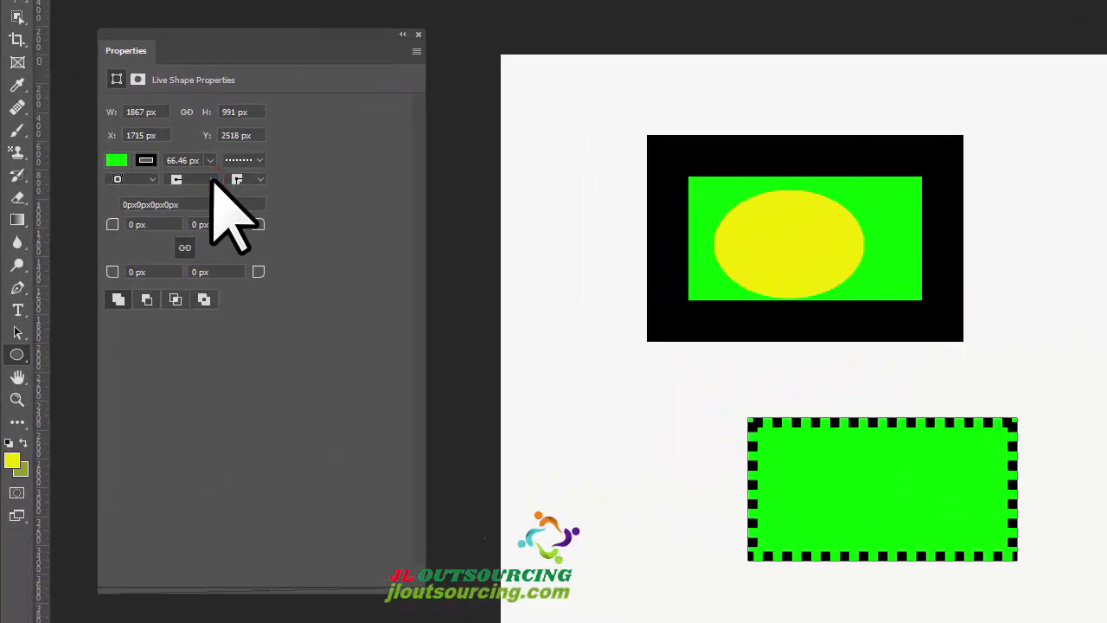
Try round and butt caps on the dotted stroke of the lower rectangle
{"action": "left_click", "coordinate": [212, 179]}
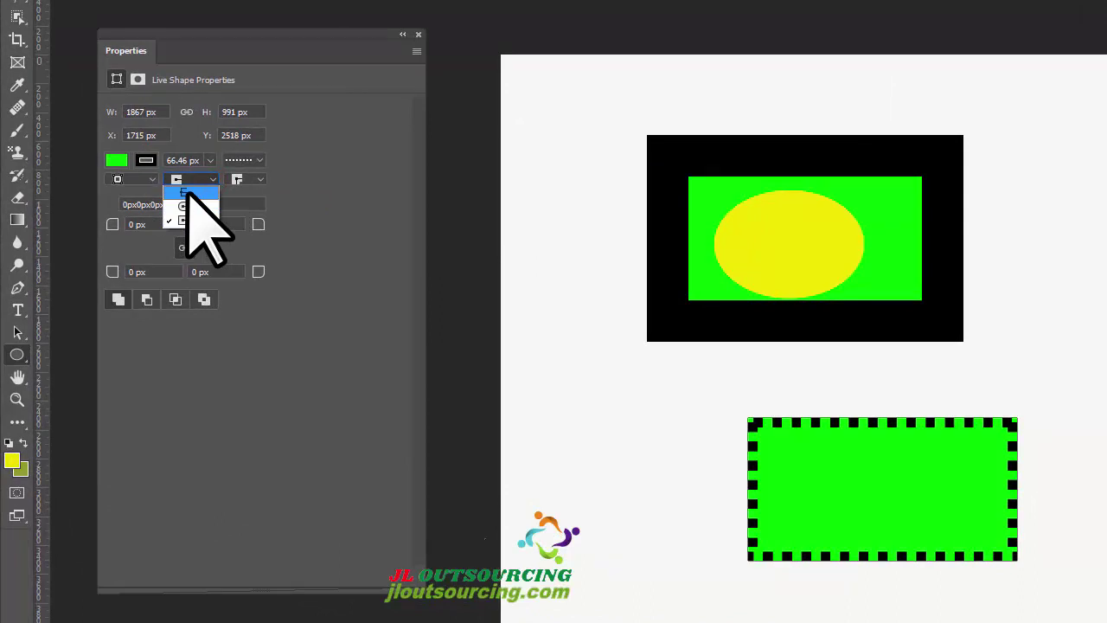
{"action": "left_click", "coordinate": [185, 205]}
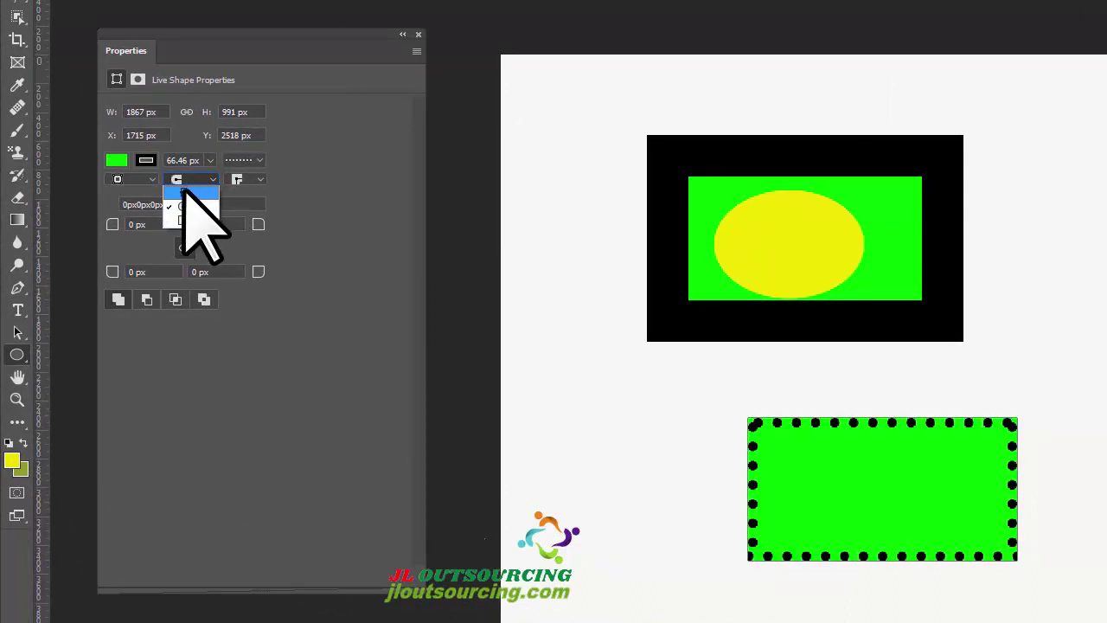
{"action": "left_click", "coordinate": [185, 192]}
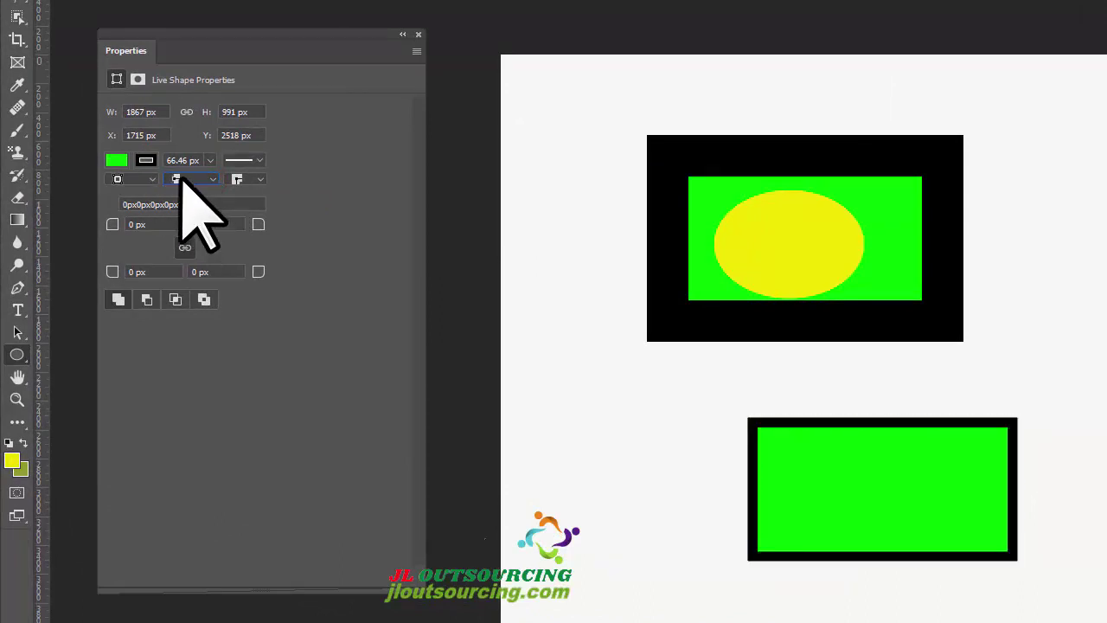
Apply the solid, dashed and dotted stroke presets to the lower rectangle in turn, ending with dotted
{"action": "left_click", "coordinate": [259, 160]}
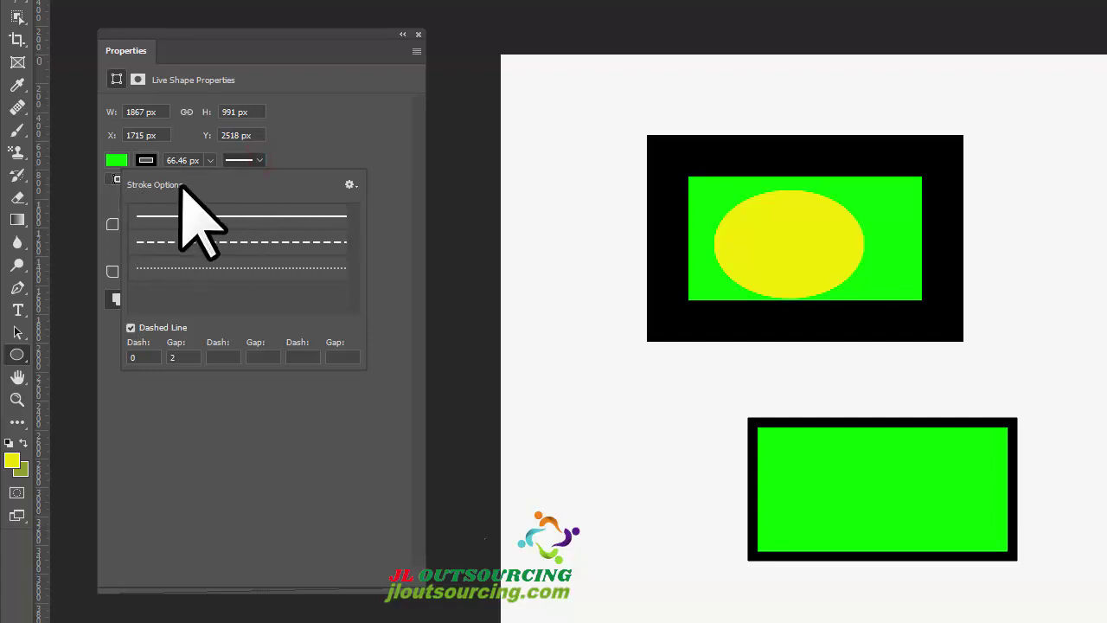
{"action": "left_click", "coordinate": [325, 159]}
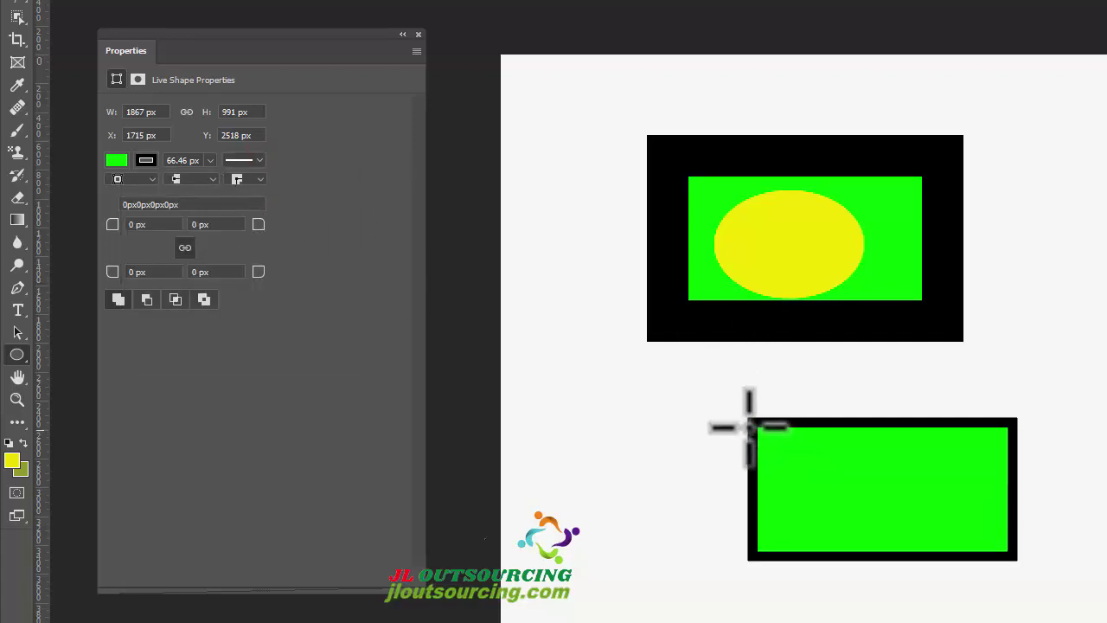
{"action": "left_click", "coordinate": [257, 161]}
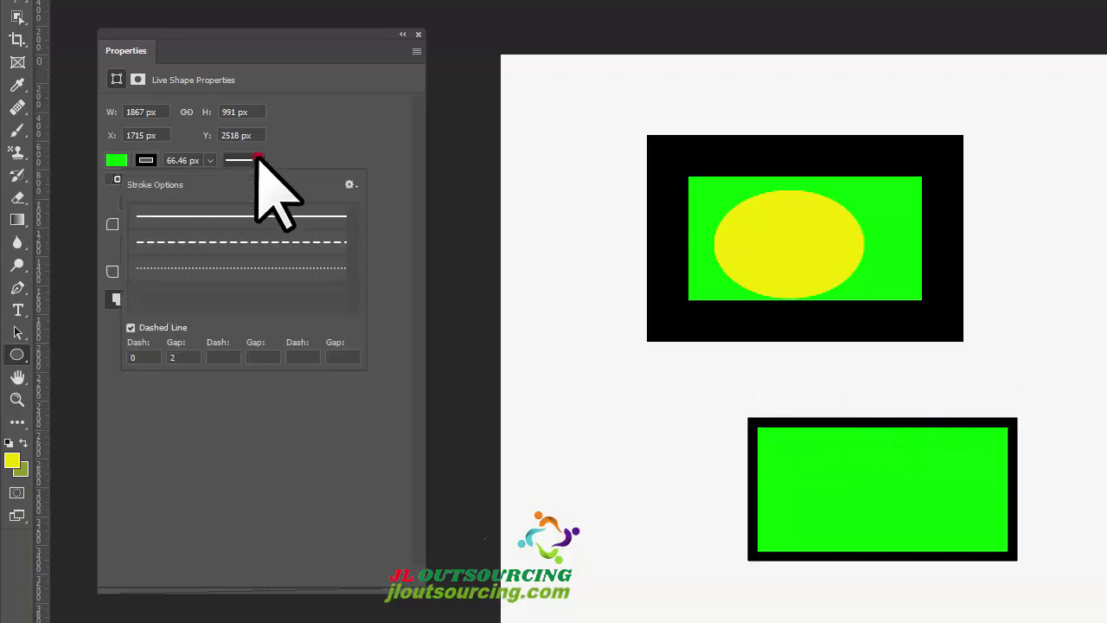
{"action": "left_click", "coordinate": [240, 217]}
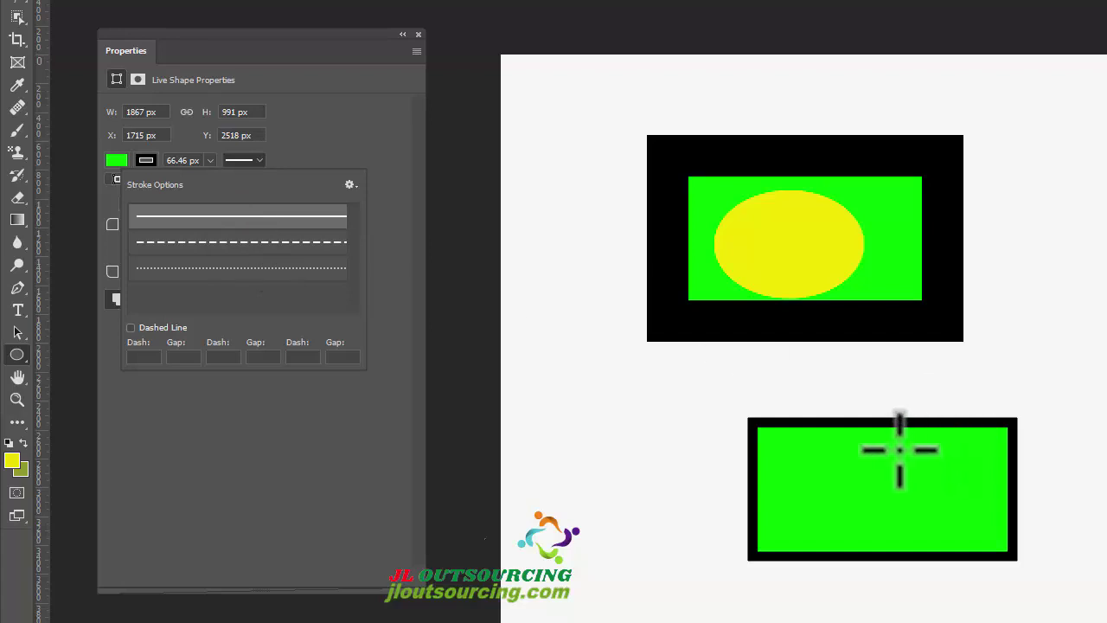
{"action": "left_click", "coordinate": [309, 242]}
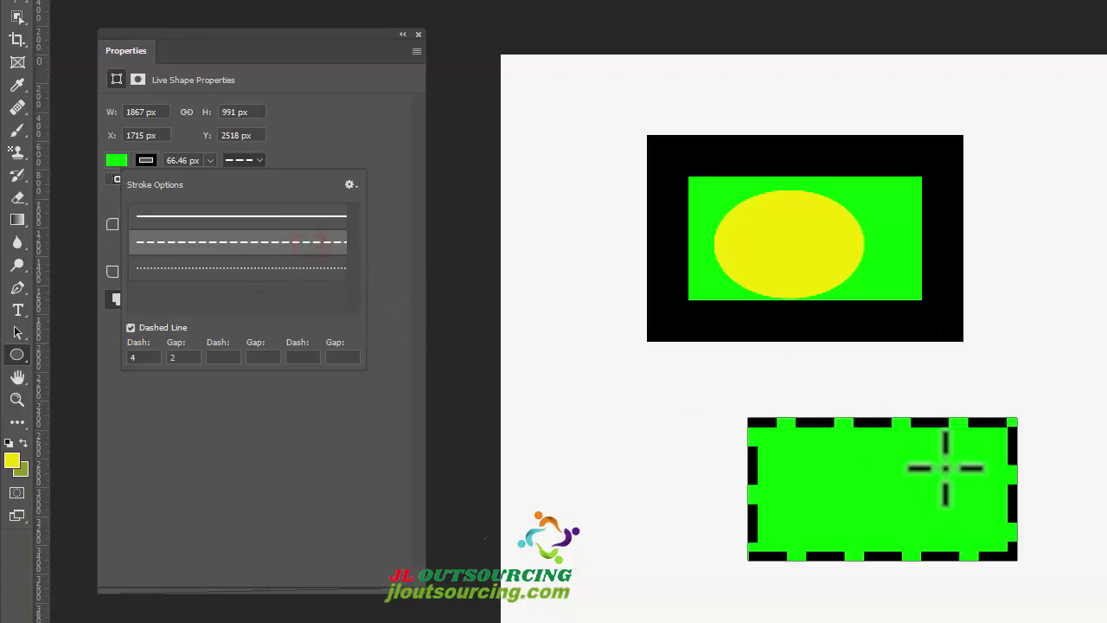
{"action": "left_click", "coordinate": [186, 268]}
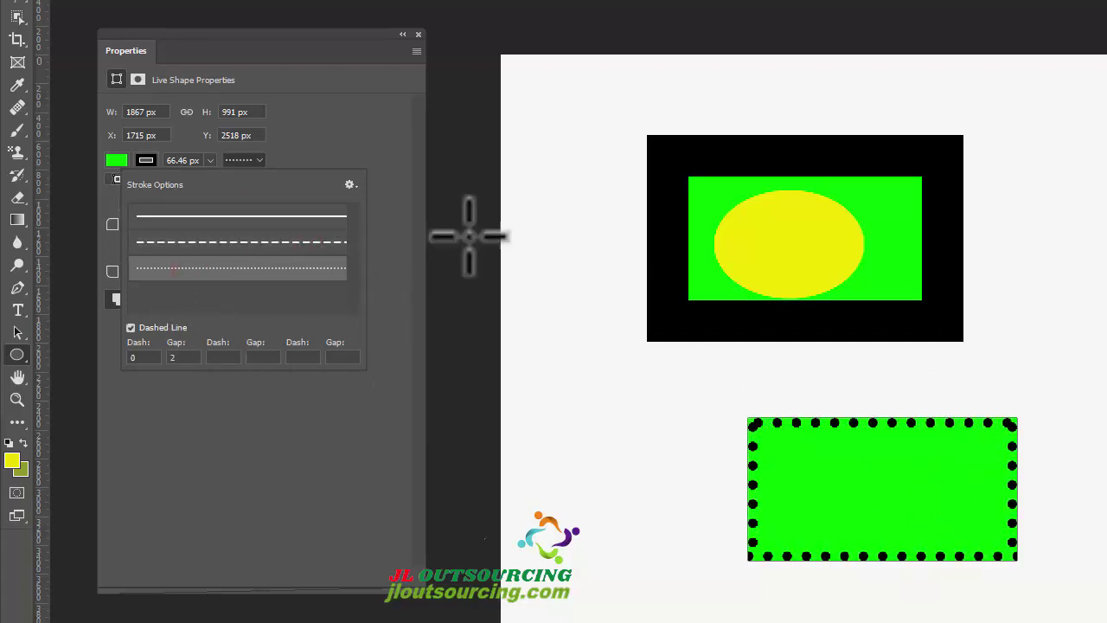
{"action": "left_click", "coordinate": [358, 129]}
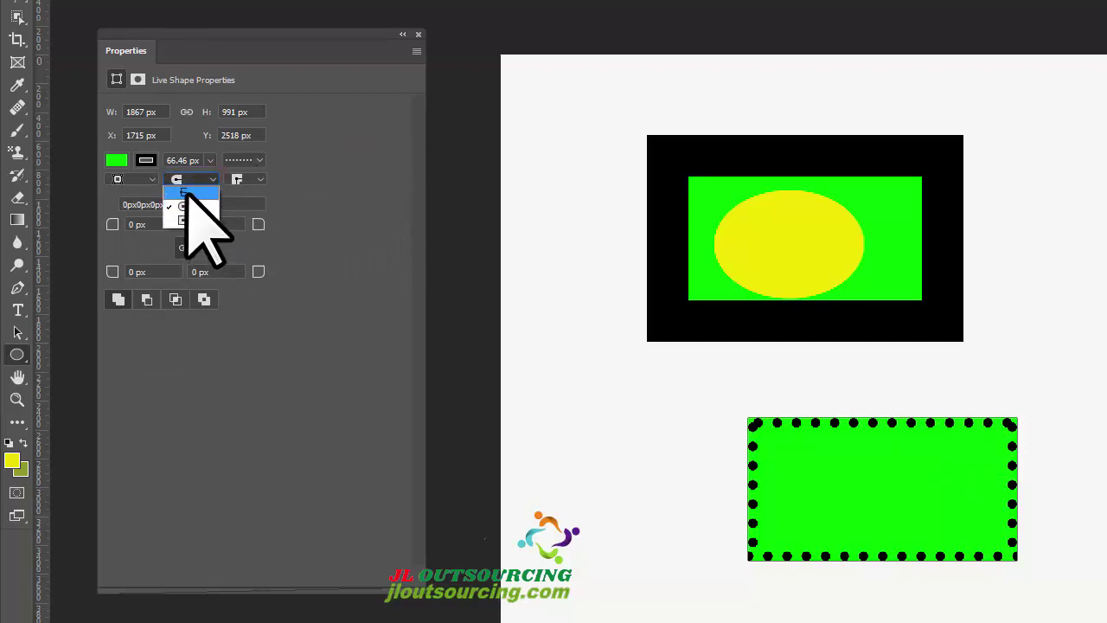
Switch the lower rectangle's dotted stroke to butt caps and finally to square caps
{"action": "left_click", "coordinate": [185, 192]}
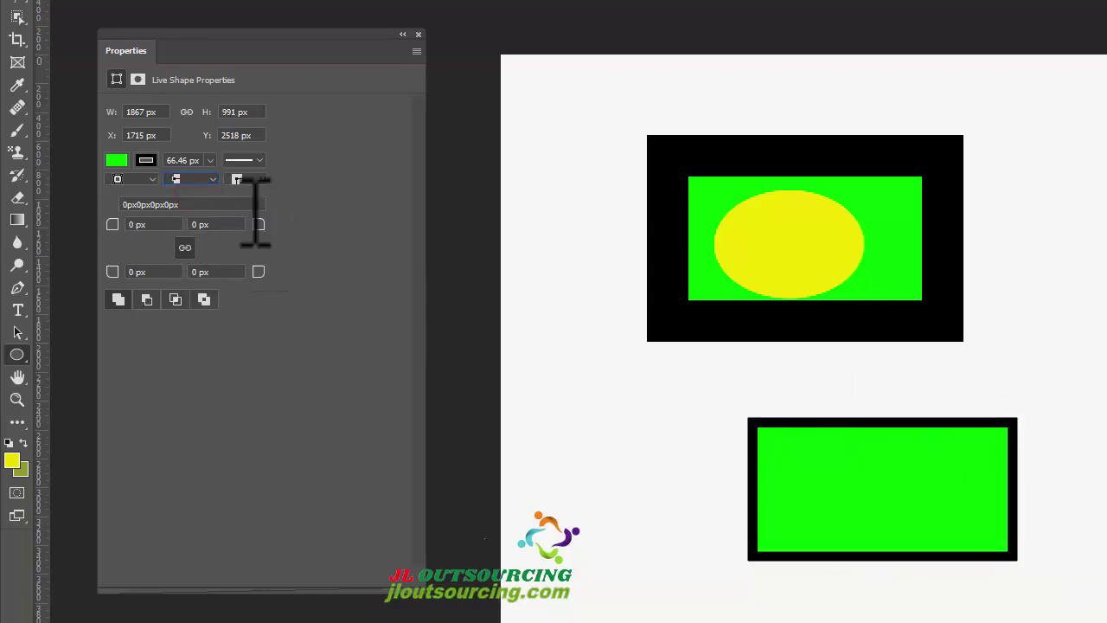
{"action": "left_click", "coordinate": [208, 179]}
{"action": "left_click", "coordinate": [185, 219]}
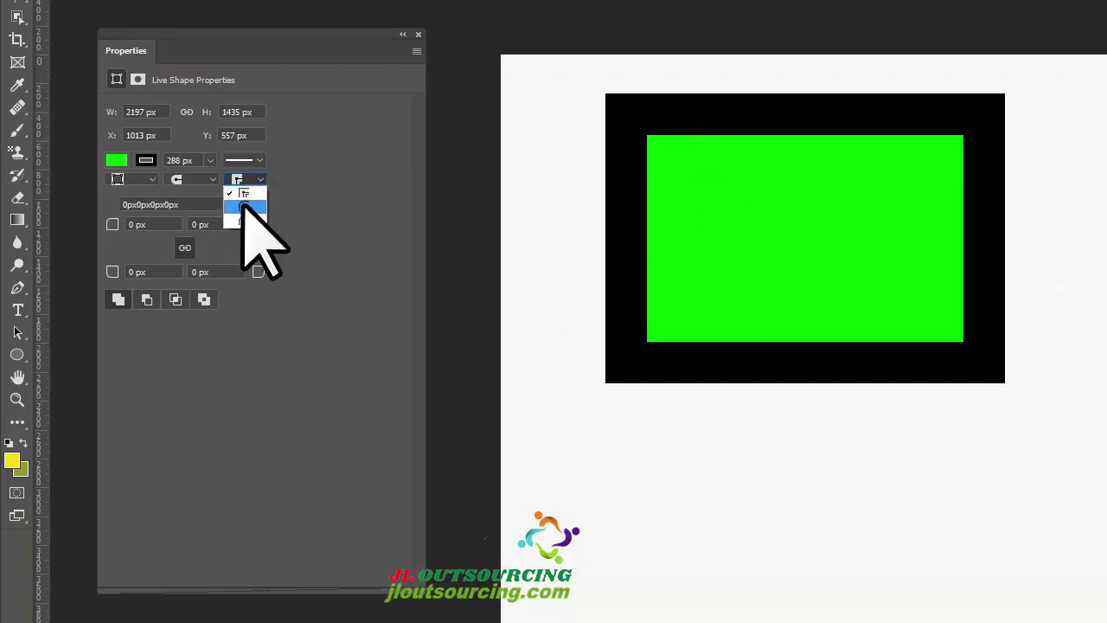
Change the large rectangle's stroke corners to round and finally bevel, and move the rectangle to X 1427 px, Y 1120 px
{"action": "left_click", "coordinate": [244, 206]}
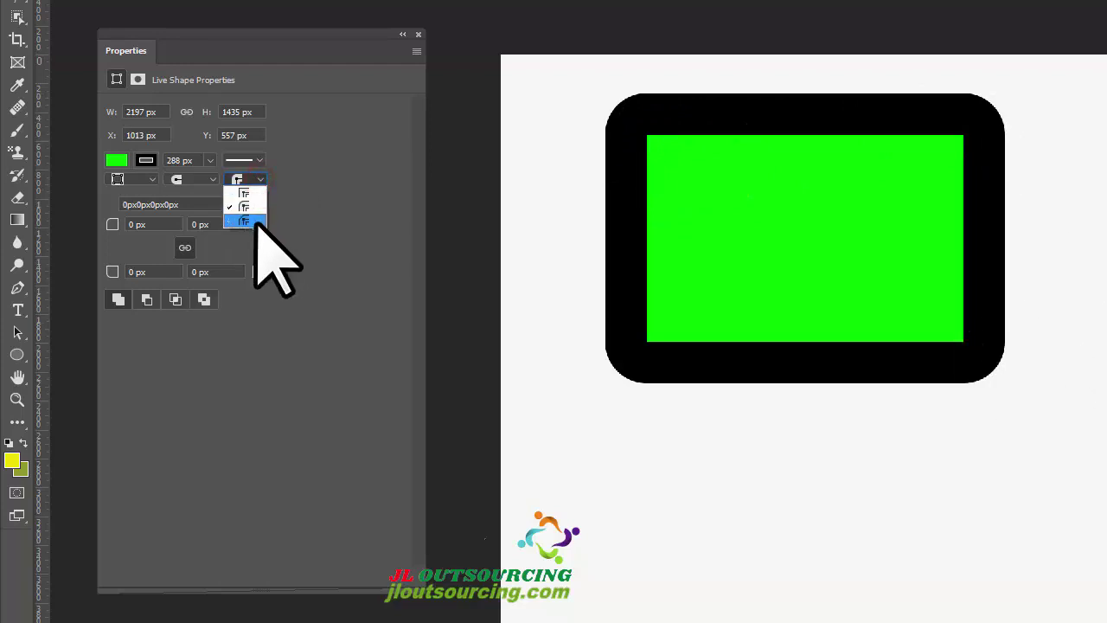
{"action": "left_click", "coordinate": [255, 220]}
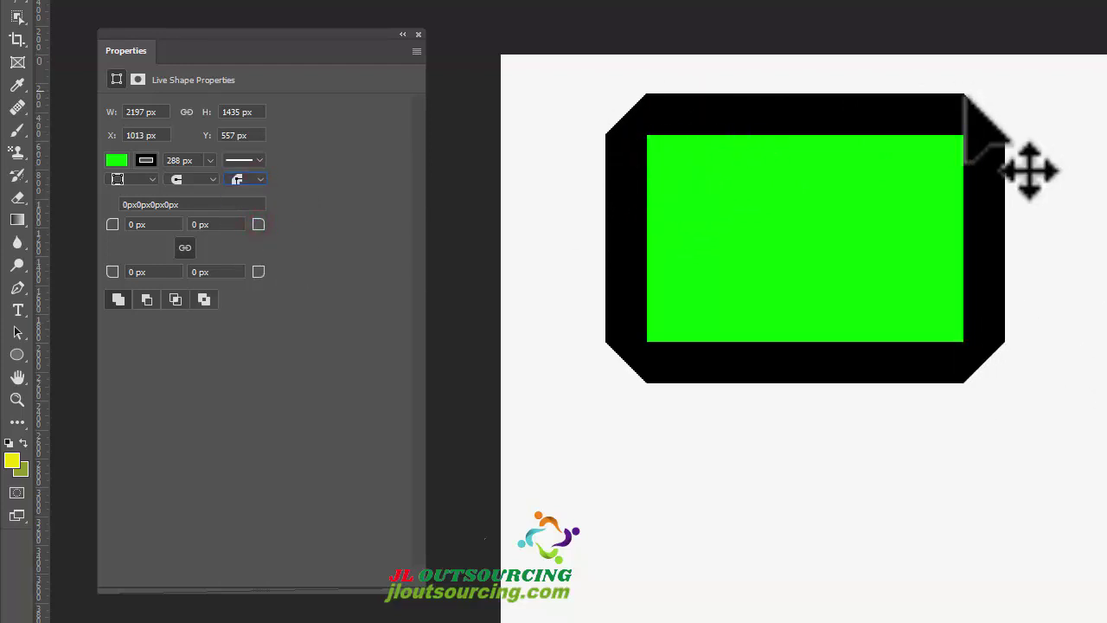
{"action": "left_click_drag", "start_coordinate": [635, 375], "coordinate": [646, 385]}
{"action": "left_click_drag", "start_coordinate": [736, 121], "coordinate": [778, 188]}
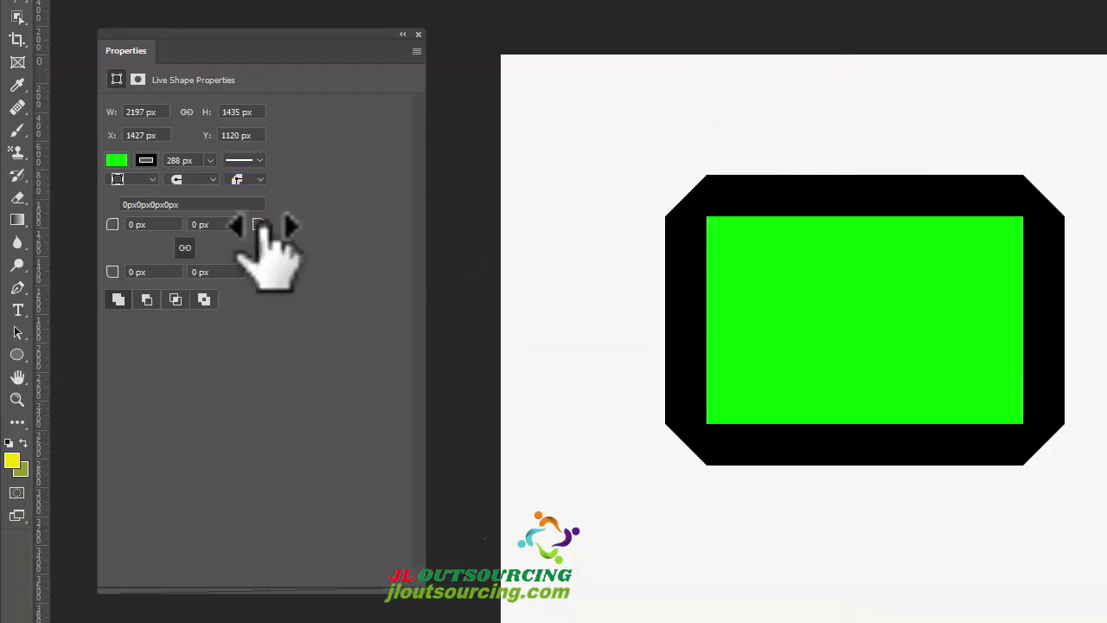
Switch the rectangle's stroke corners to miter and back to bevel
{"action": "left_click", "coordinate": [256, 181]}
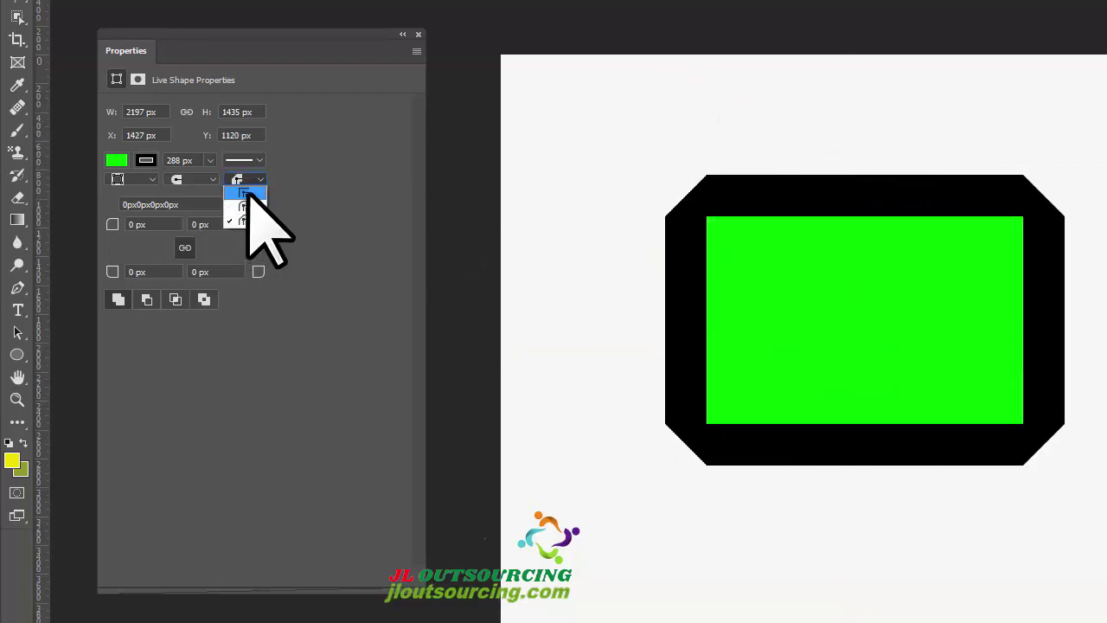
{"action": "left_click", "coordinate": [247, 193]}
{"action": "left_click", "coordinate": [262, 179]}
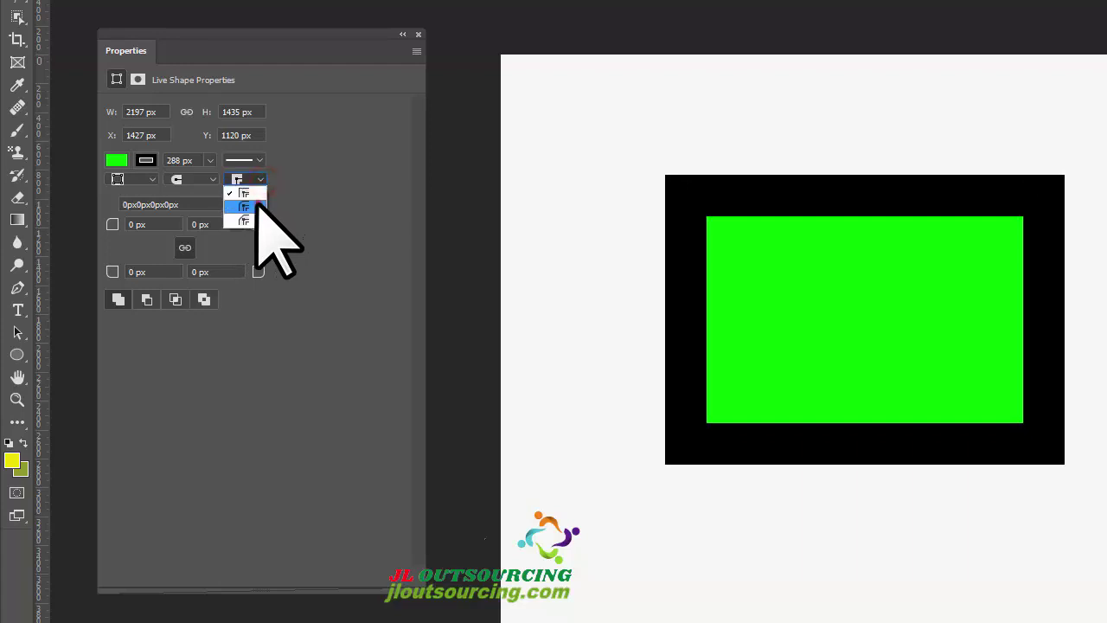
{"action": "left_click", "coordinate": [244, 221]}
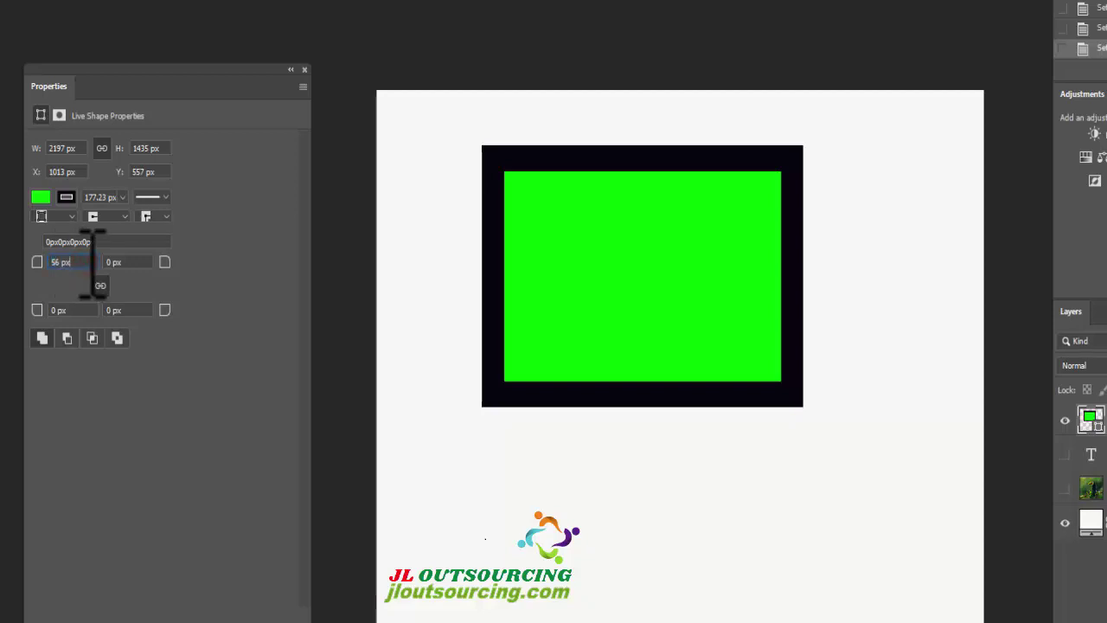
Try a linked 56 px radius on all four rectangle corners and undo it through the history
{"action": "key", "text": "Return"}
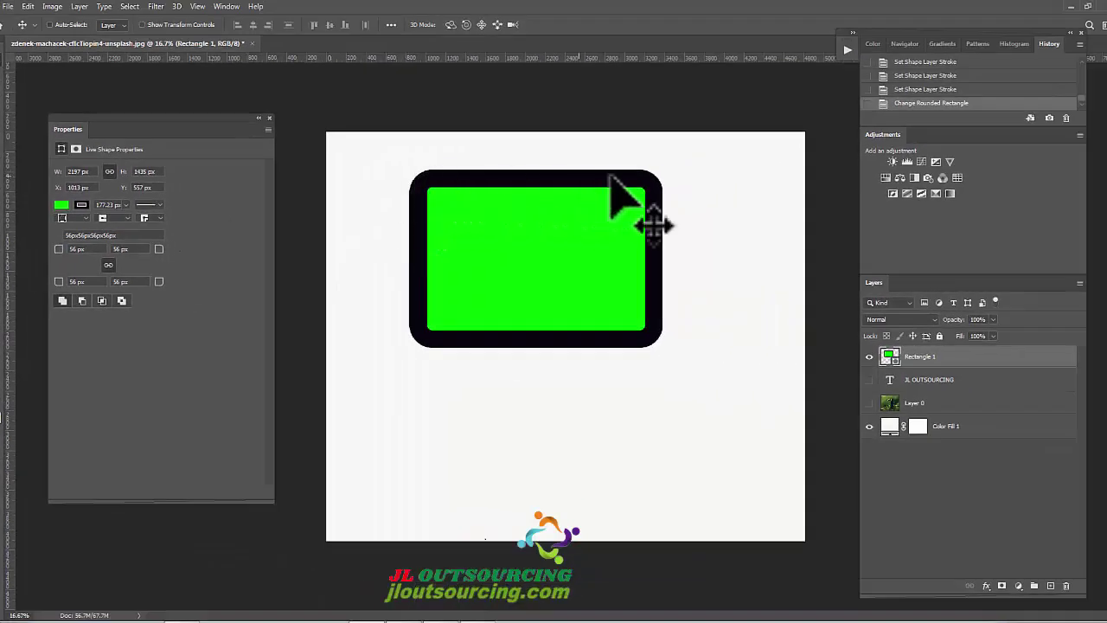
{"action": "left_click", "coordinate": [161, 216]}
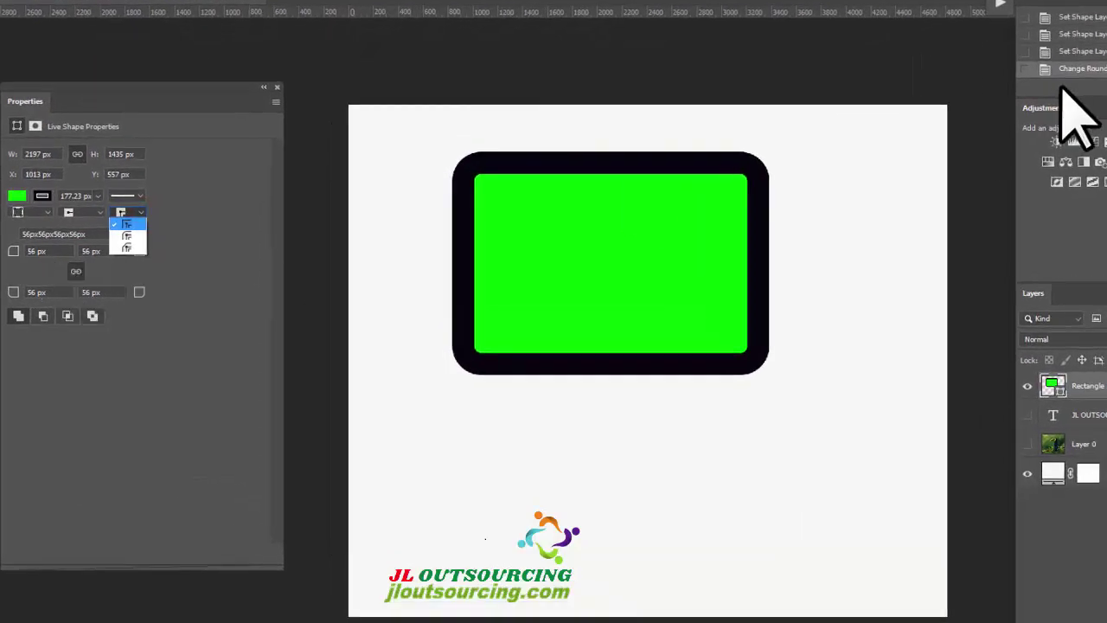
{"action": "left_click", "coordinate": [1103, 54]}
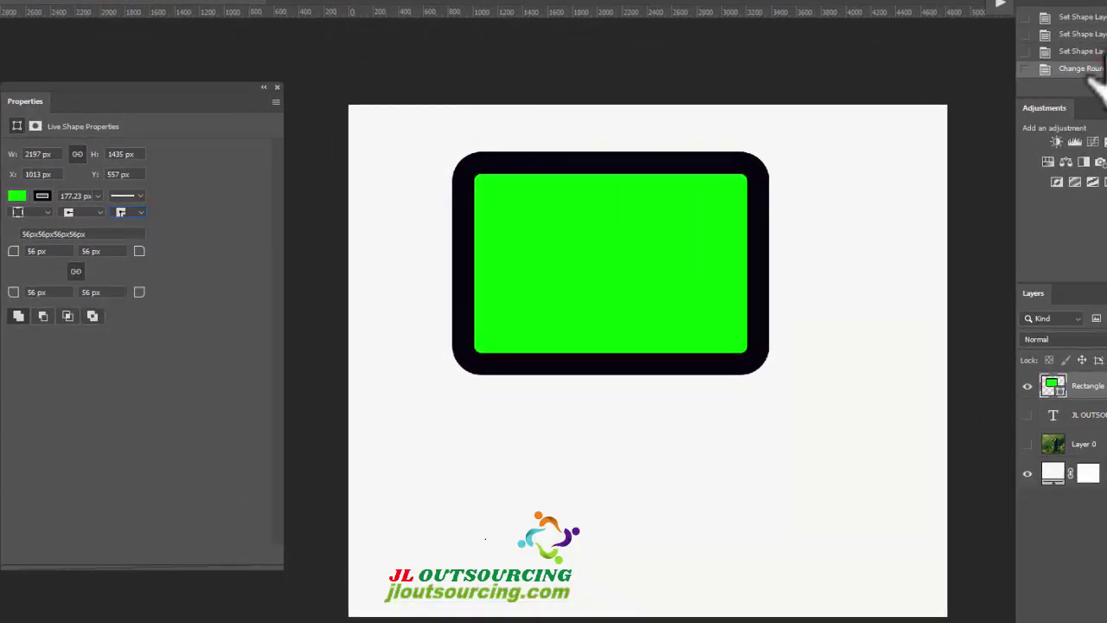
{"action": "left_click", "coordinate": [1104, 54]}
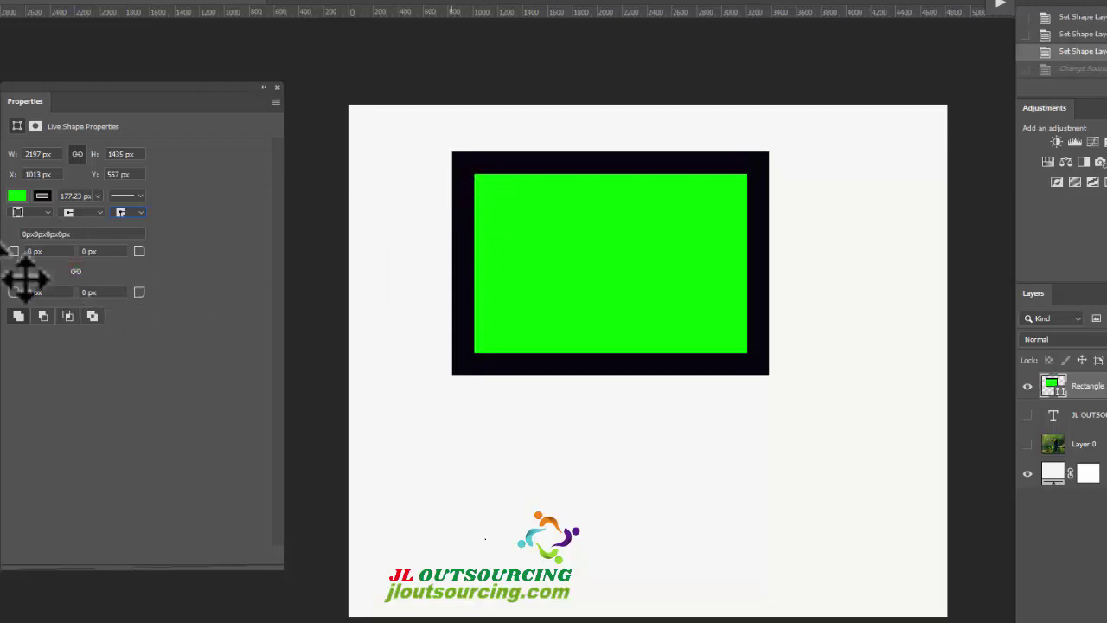
Set only the rectangle's top-left corner radius to 48 px, leaving the corner radii unlinked
{"action": "left_click", "coordinate": [36, 251]}
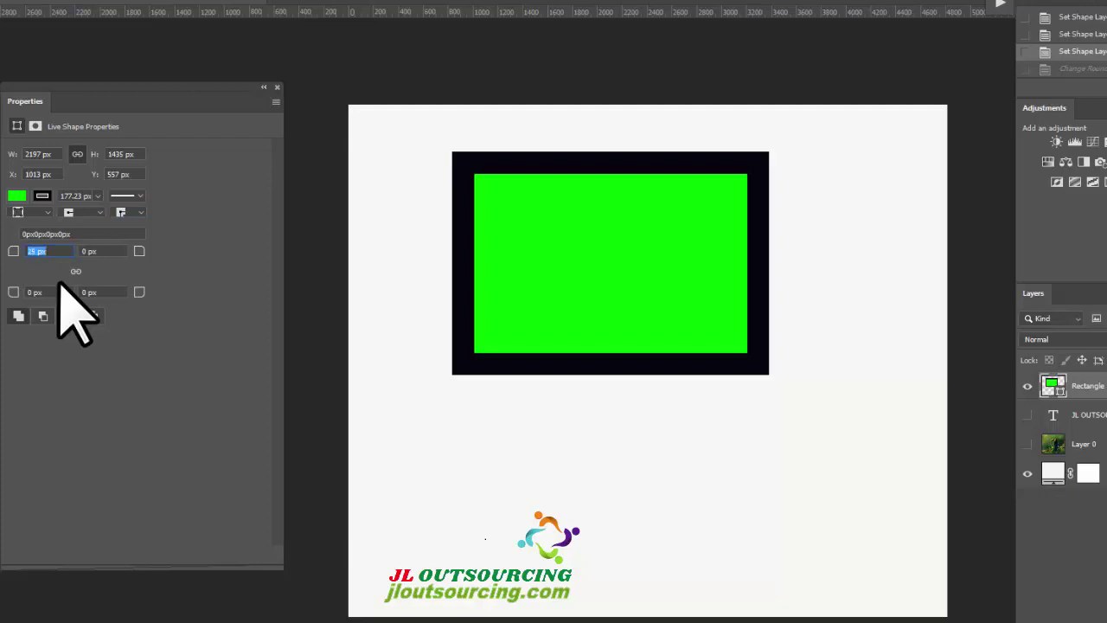
{"action": "key", "text": "Up"}
{"action": "key", "text": "Up"}
{"action": "key", "text": "Up"}
{"action": "key", "text": "Up"}
{"action": "key", "text": "Up"}
{"action": "key", "text": "Up"}
{"action": "key", "text": "Up"}
{"action": "key", "text": "Up"}
{"action": "key", "text": "Up"}
{"action": "key", "text": "Up"}
{"action": "key", "text": "Up"}
{"action": "key", "text": "Up"}
{"action": "key", "text": "Up"}
{"action": "key", "text": "Up"}
{"action": "key", "text": "Up"}
{"action": "key", "text": "Up"}
{"action": "key", "text": "Up"}
{"action": "key", "text": "Up"}
{"action": "key", "text": "Up"}
{"action": "key", "text": "Up"}
{"action": "key", "text": "Return"}
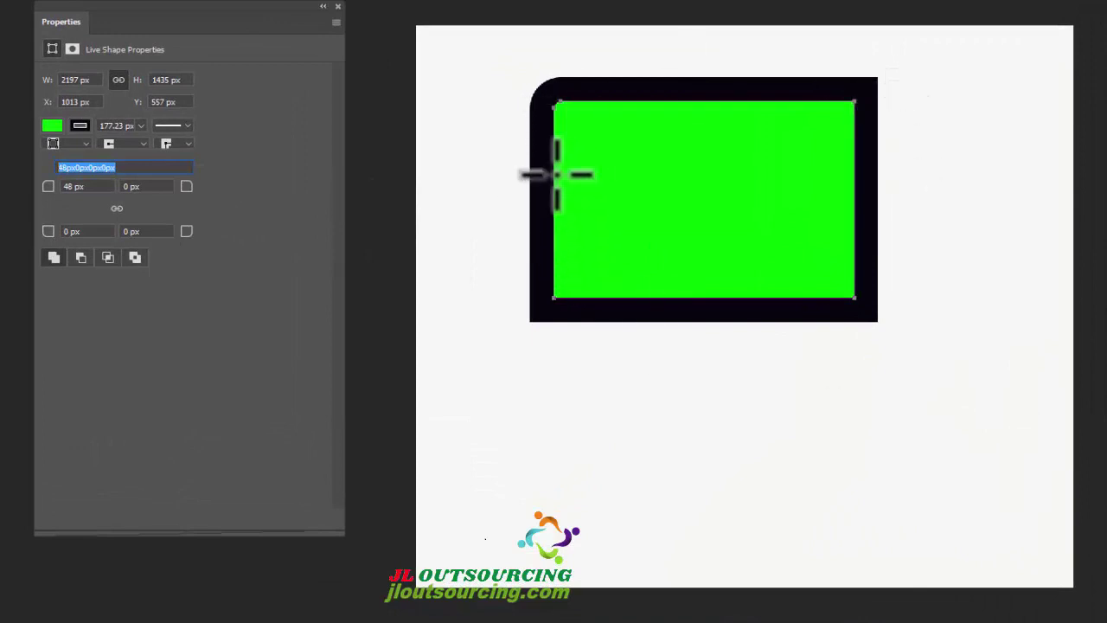
Copy the rectangle's corner radius values and draw a second rectangle about 2779 x 883 px below it
{"action": "right_click", "coordinate": [97, 167]}
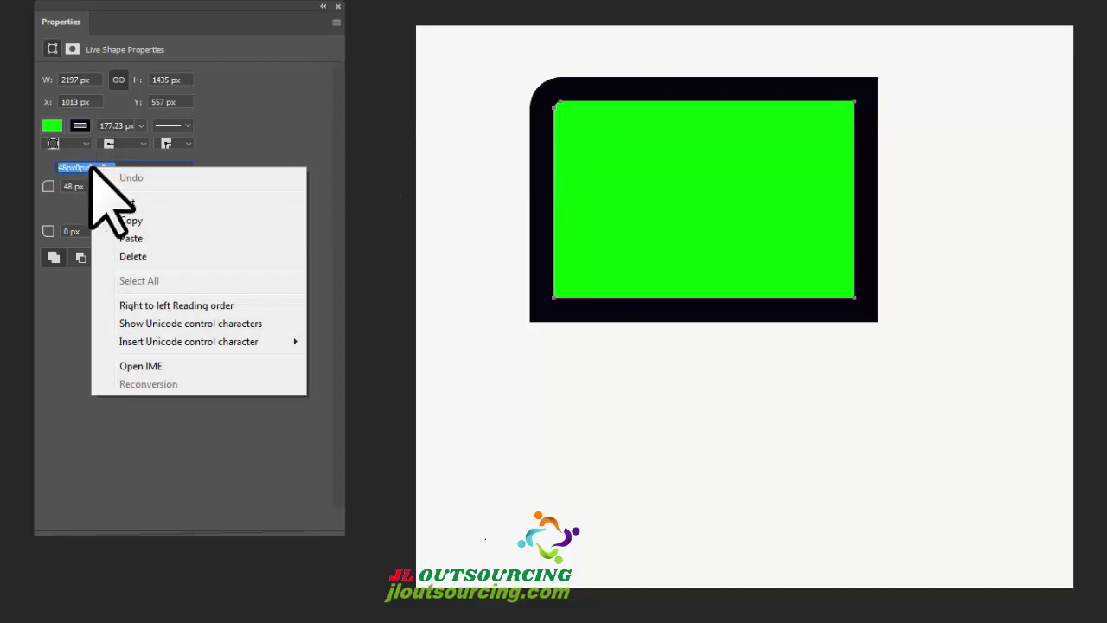
{"action": "left_click", "coordinate": [130, 218]}
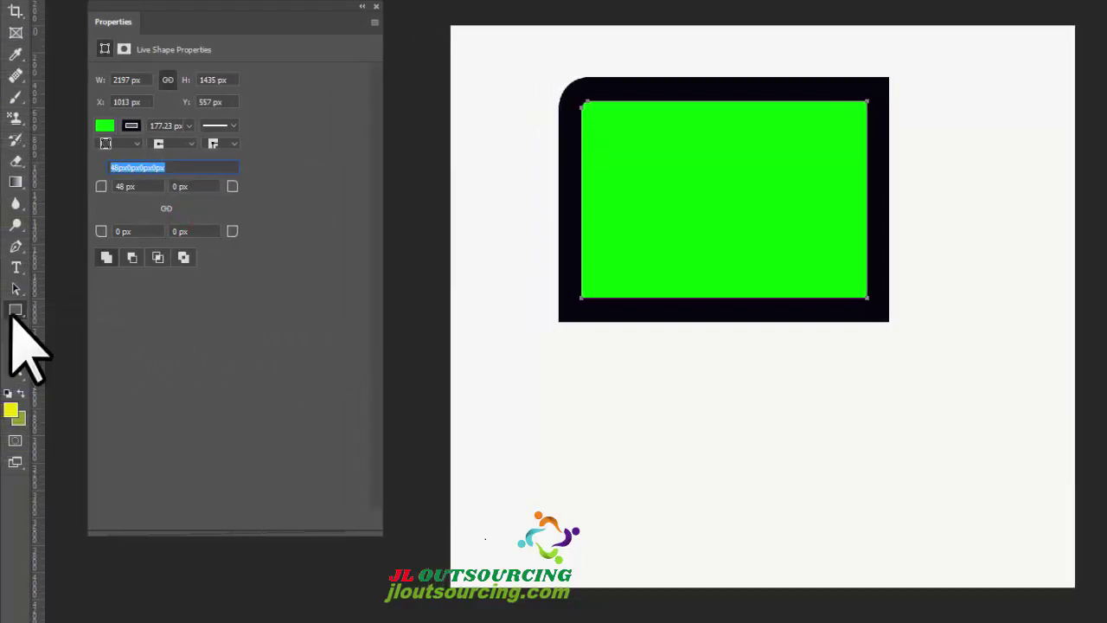
{"action": "left_click", "coordinate": [15, 311]}
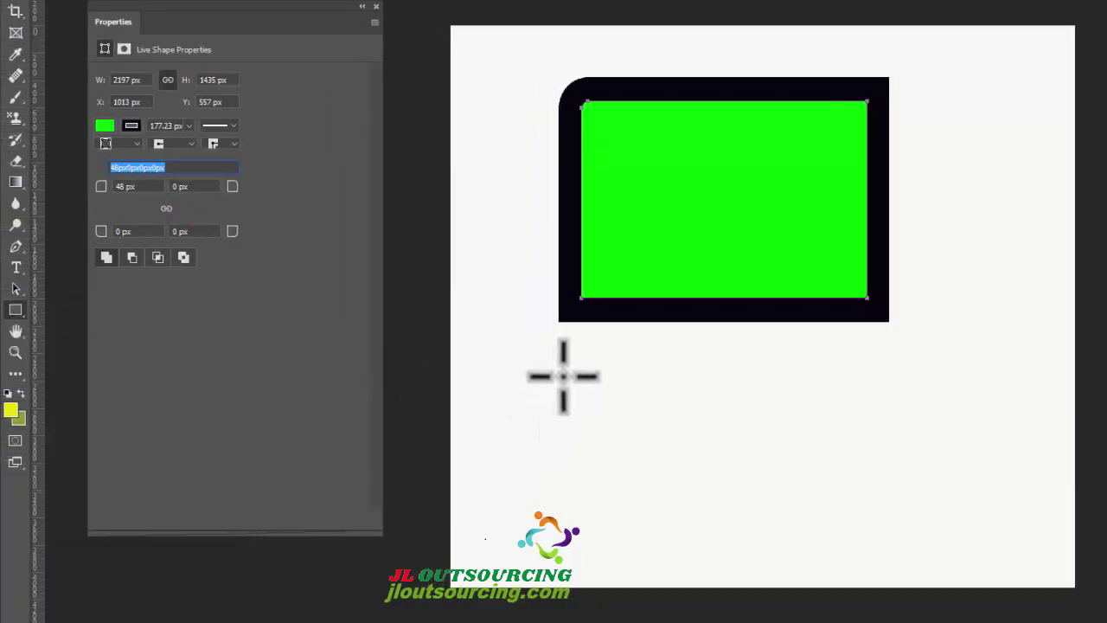
{"action": "left_click", "coordinate": [563, 376]}
{"action": "left_click_drag", "start_coordinate": [717, 417], "coordinate": [922, 495]}
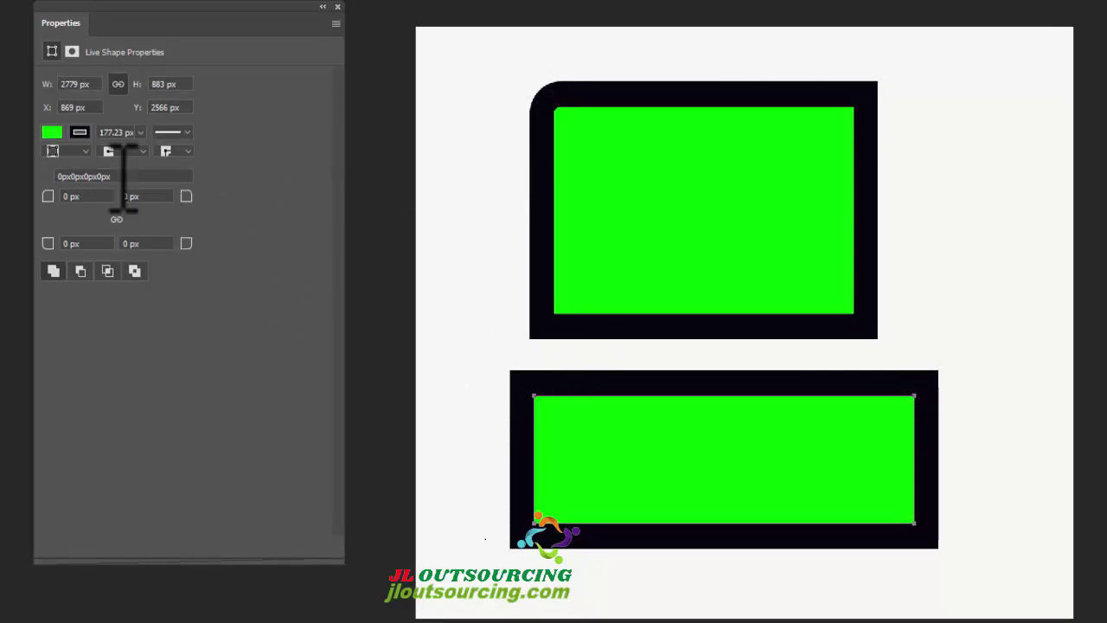
Replace the new rectangle's combined corner radius values with the ones copied from the first rectangle
{"action": "left_click_drag", "start_coordinate": [115, 176], "coordinate": [52, 179]}
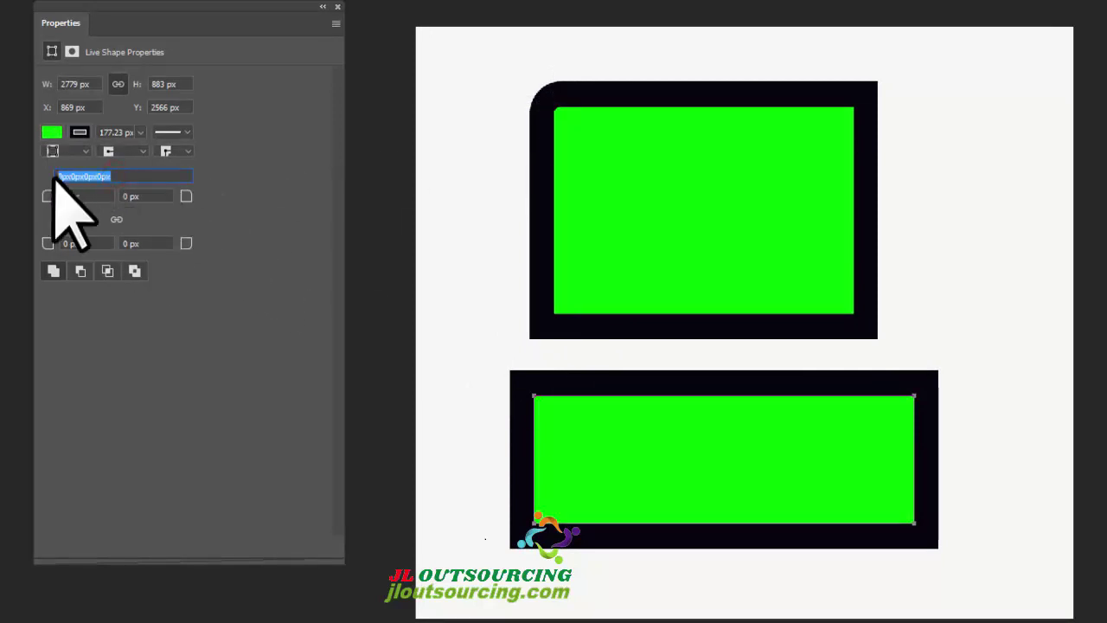
{"action": "right_click", "coordinate": [79, 176]}
{"action": "left_click", "coordinate": [116, 244]}
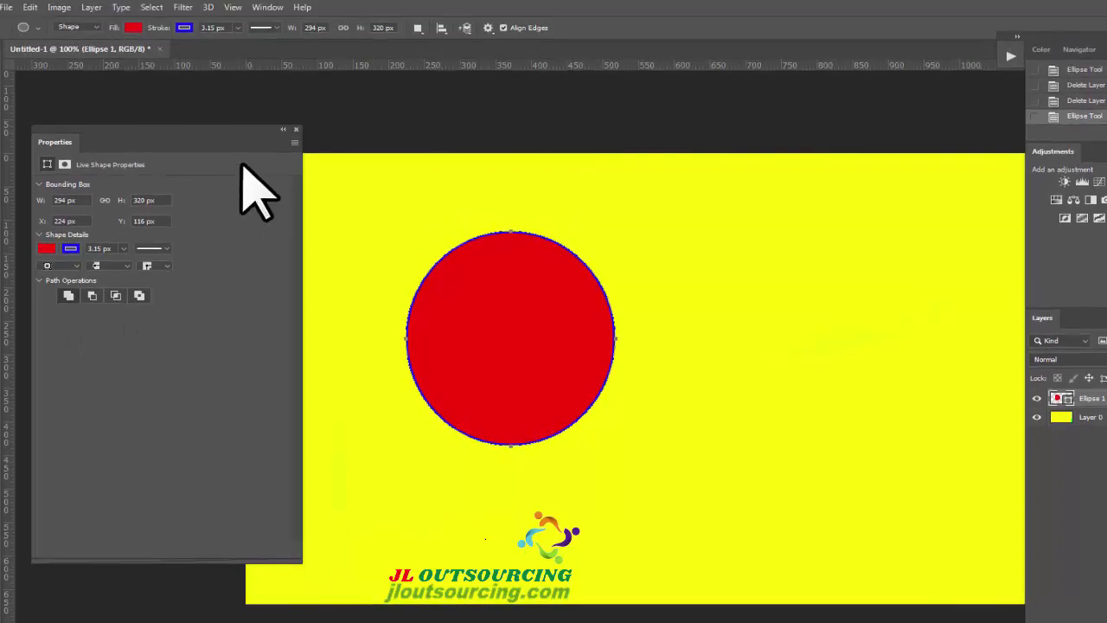
{"action": "left_click", "coordinate": [419, 29]}
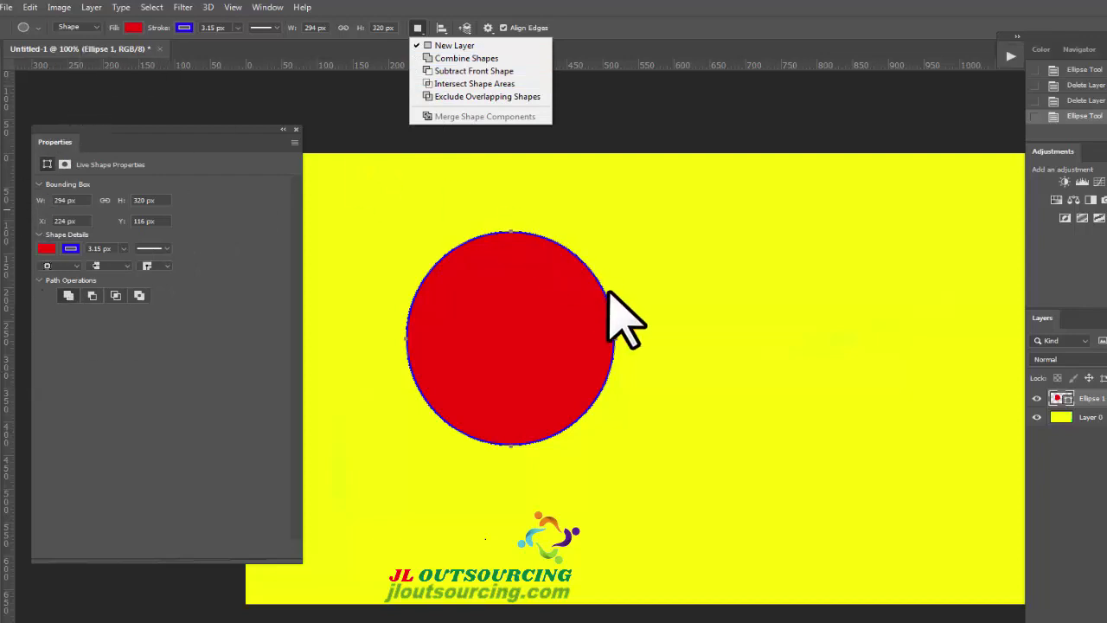
{"action": "left_click", "coordinate": [94, 27]}
{"action": "left_click", "coordinate": [96, 27]}
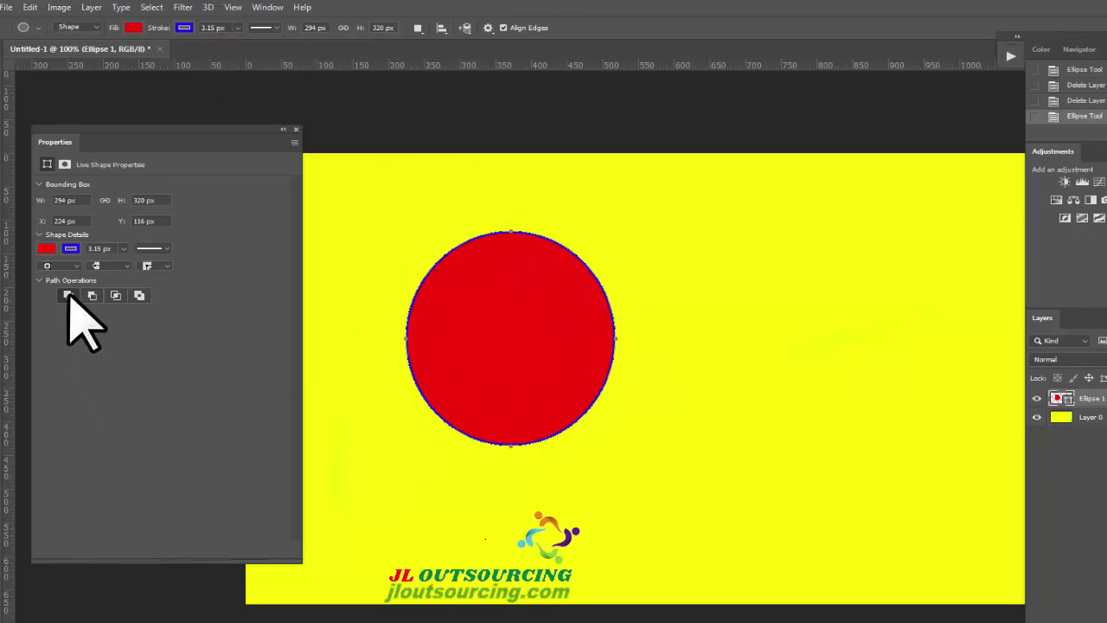
{"action": "left_click", "coordinate": [419, 28]}
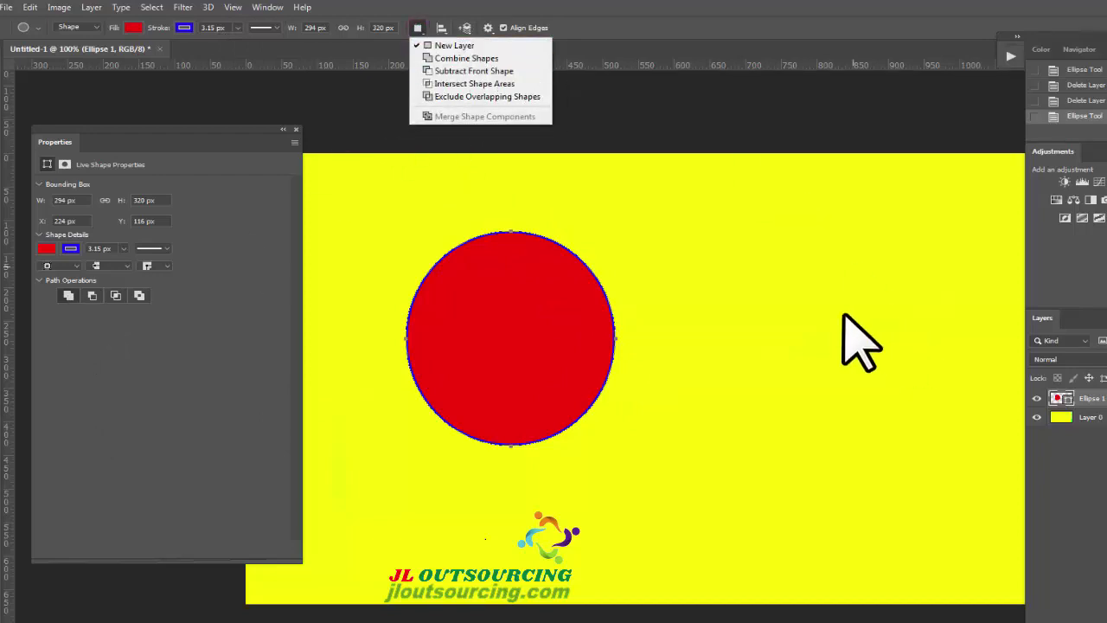
{"action": "left_click", "coordinate": [781, 298]}
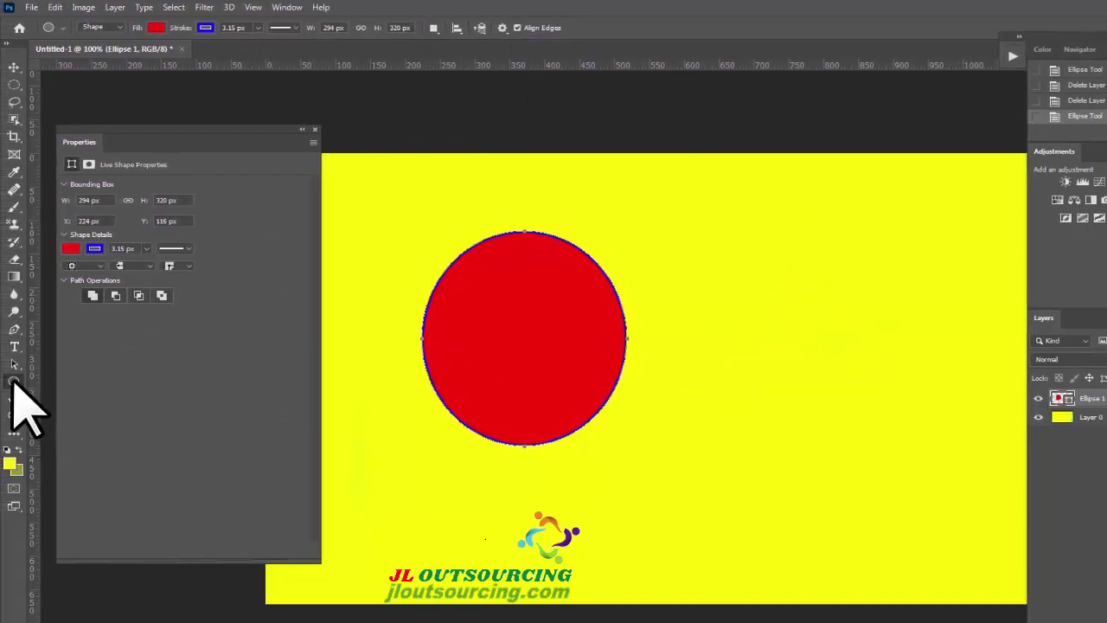
Try a second ellipse of about 290 x 282 px on a new layer beside the first and undo it through the history
{"action": "left_click", "coordinate": [13, 382]}
{"action": "left_click", "coordinate": [71, 407]}
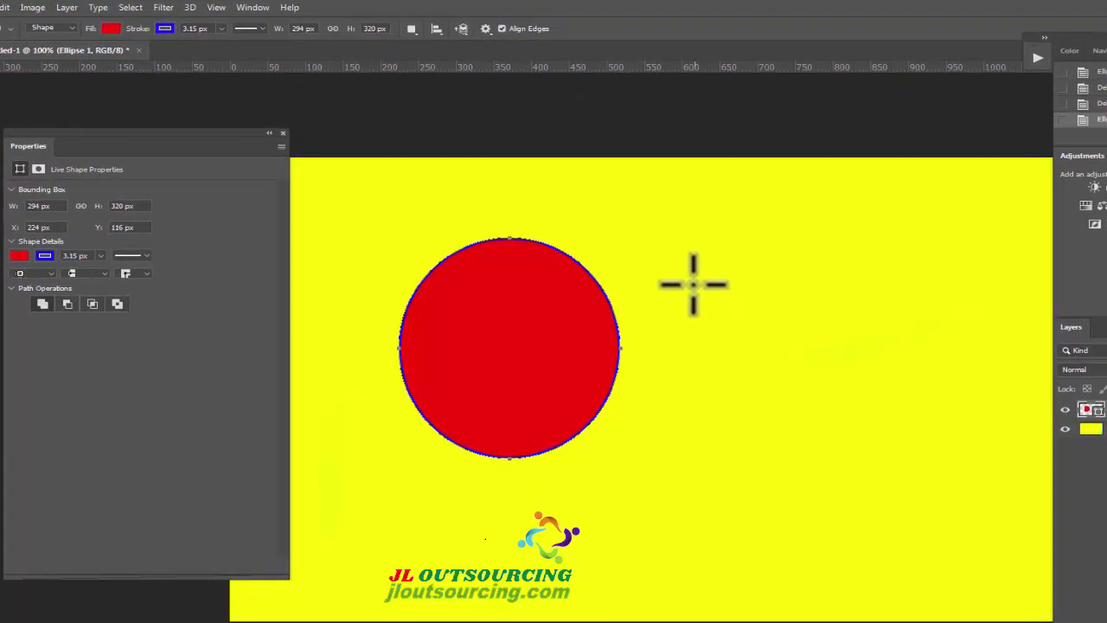
{"action": "mouse_move", "coordinate": [689, 244]}
{"action": "left_mouse_down"}
{"action": "mouse_move", "coordinate": [769, 298]}
{"action": "mouse_move", "coordinate": [906, 437]}
{"action": "left_mouse_up"}
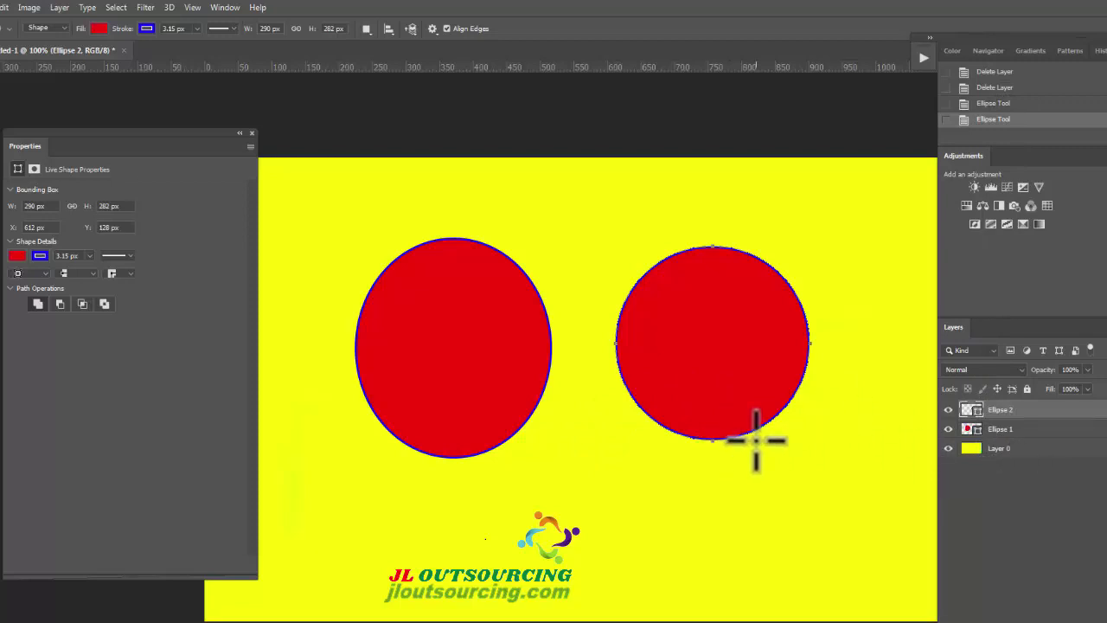
{"action": "left_click", "coordinate": [991, 103]}
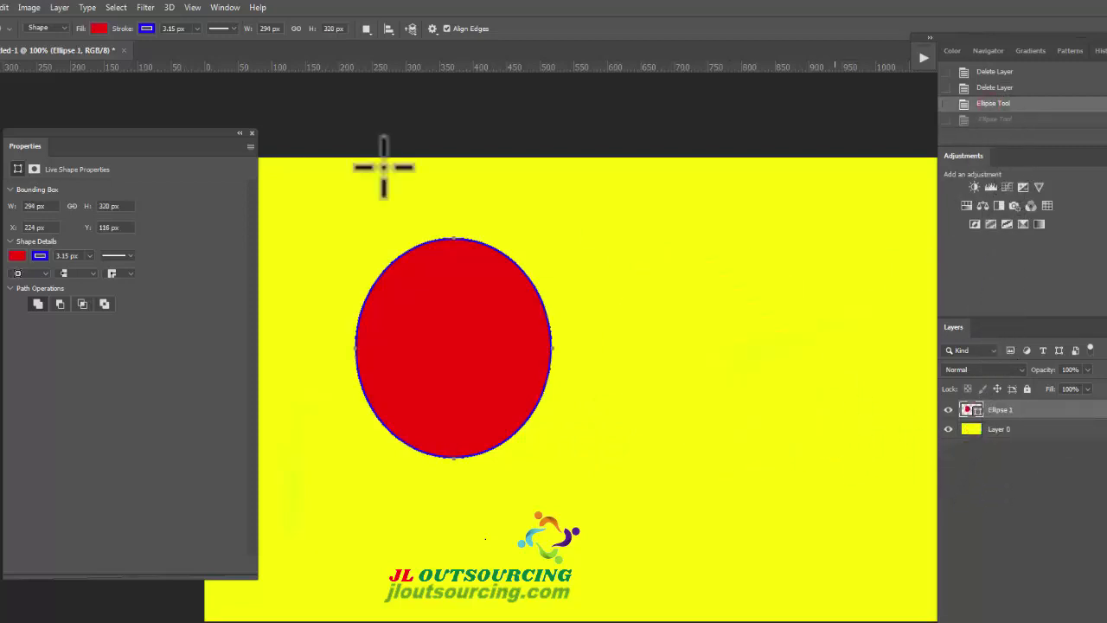
With the path operation set to Combine Shapes, draw a second ellipse about 218 x 289 px to the right of the first
{"action": "left_click", "coordinate": [367, 29]}
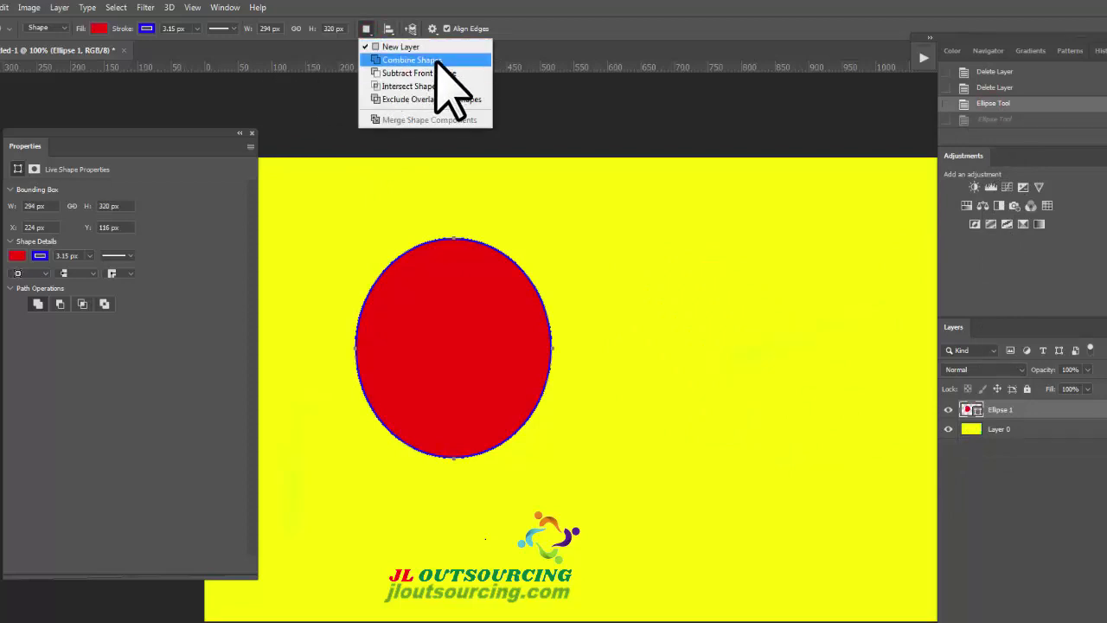
{"action": "left_click", "coordinate": [437, 60]}
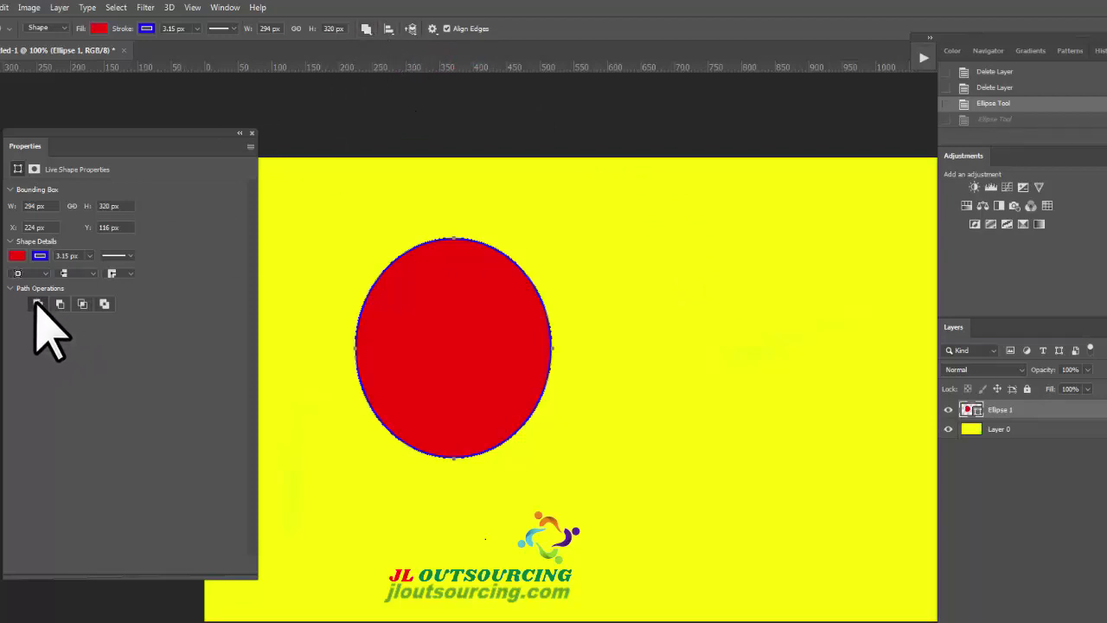
{"action": "left_click", "coordinate": [366, 29]}
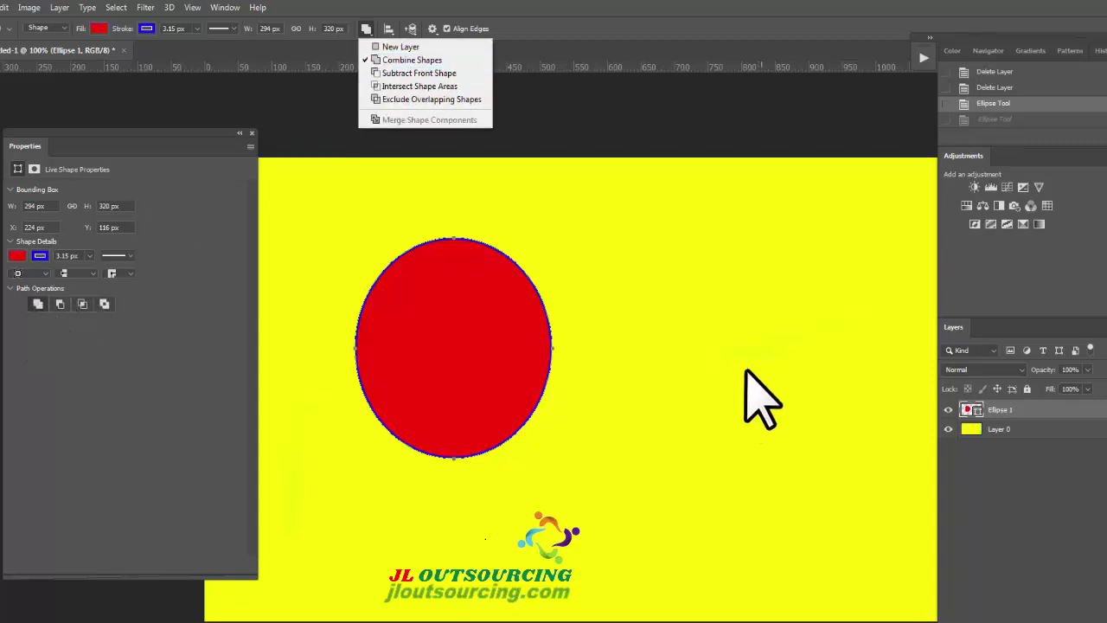
{"action": "left_click", "coordinate": [719, 306]}
{"action": "left_click_drag", "start_coordinate": [642, 238], "coordinate": [786, 439]}
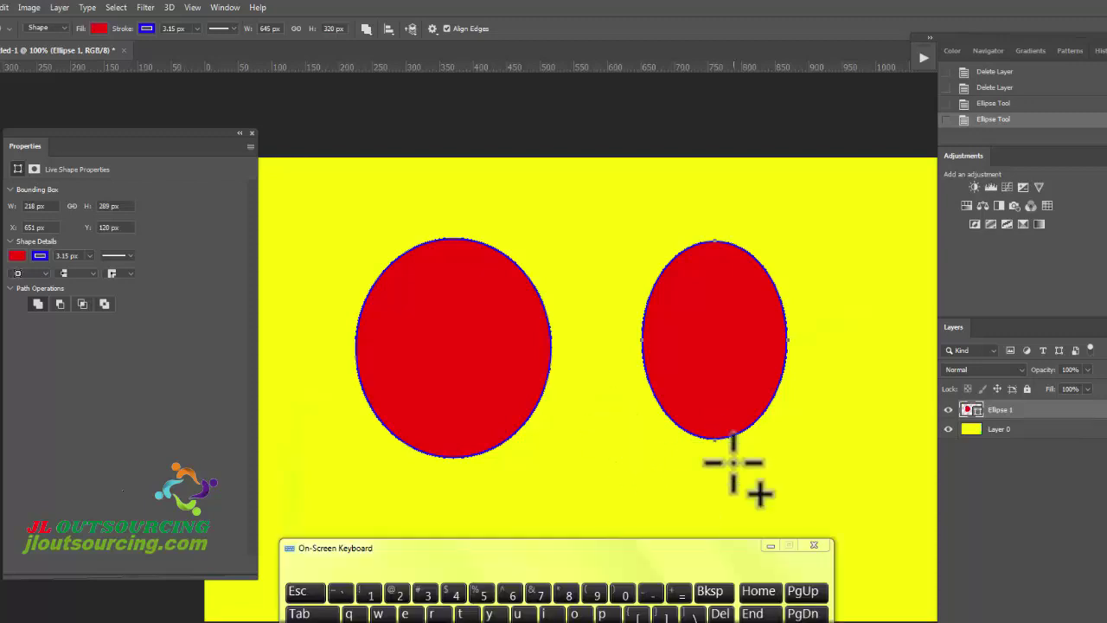
{"action": "left_click", "coordinate": [733, 462]}
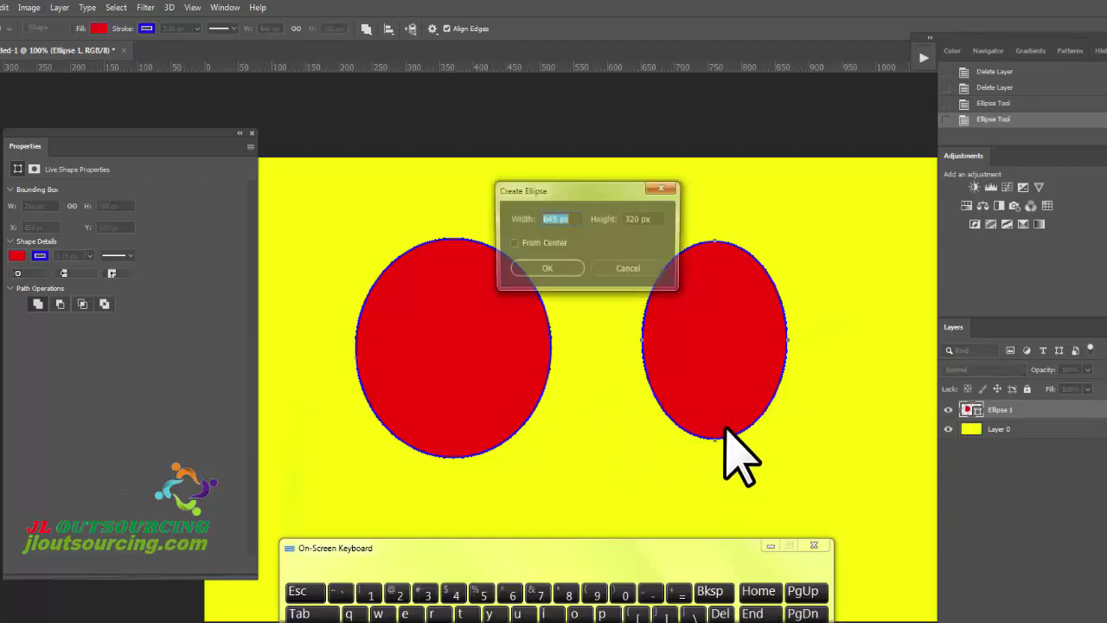
{"action": "left_click", "coordinate": [660, 190]}
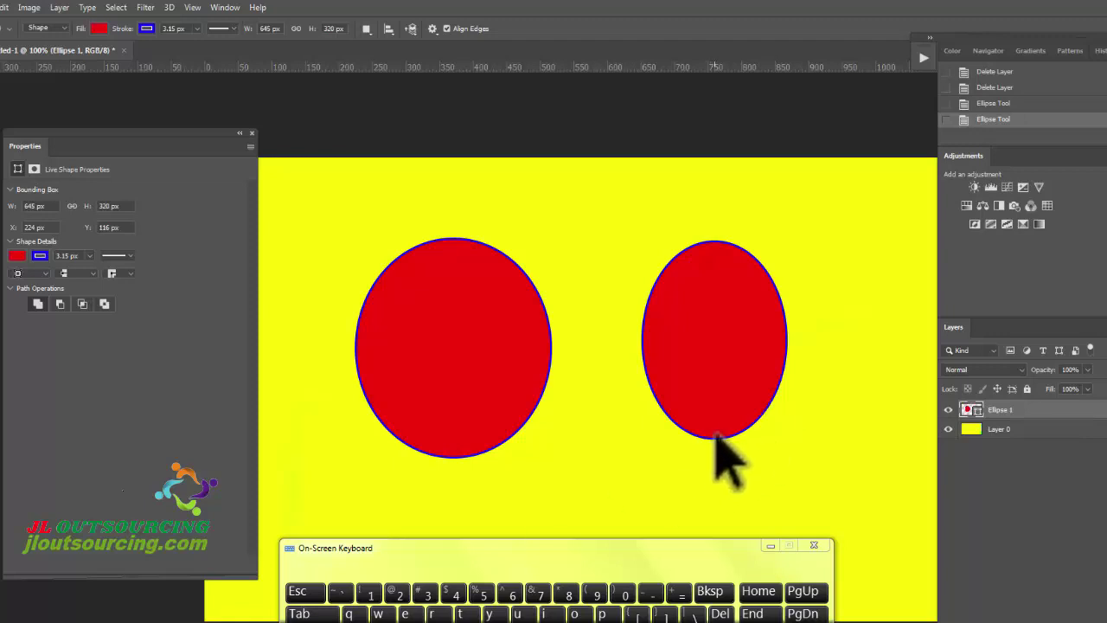
Move only the second ellipse's path until it overlaps the right side of the first, at about X 385 px, Y 127 px
{"action": "key", "text": "shift"}
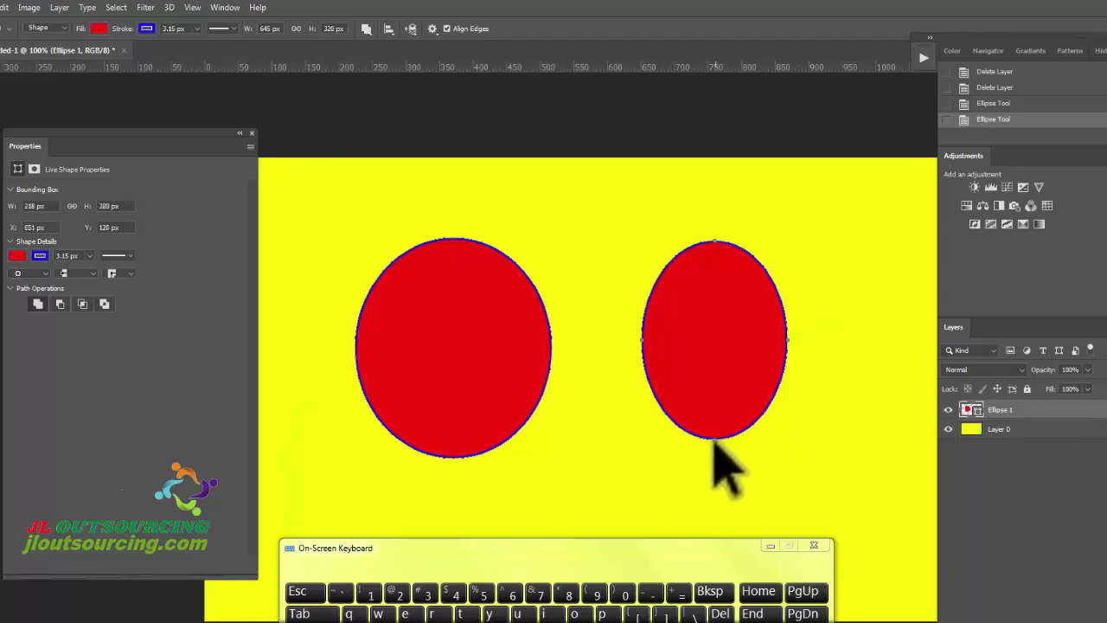
{"action": "left_click_drag", "start_coordinate": [710, 441], "coordinate": [750, 443]}
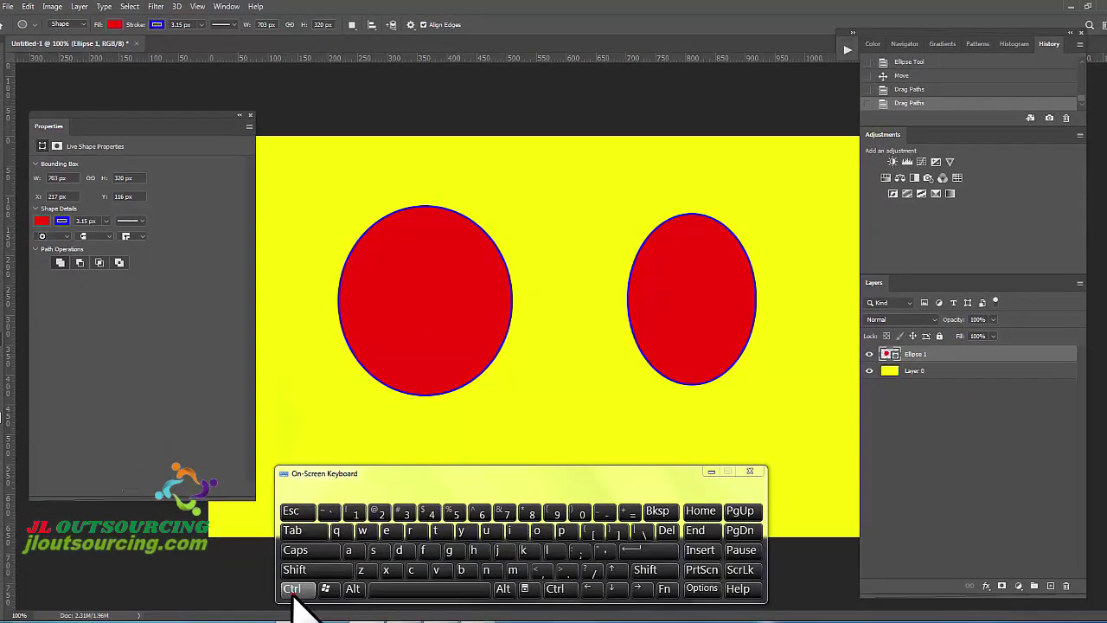
{"action": "left_click", "coordinate": [292, 590]}
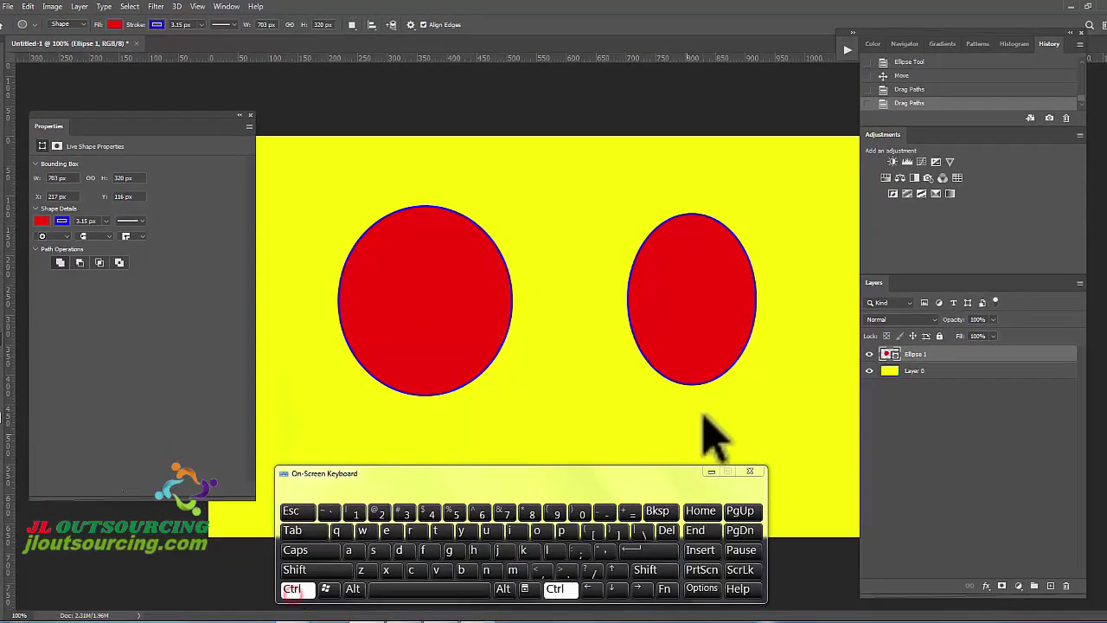
{"action": "left_click", "coordinate": [688, 389], "text": "ctrl"}
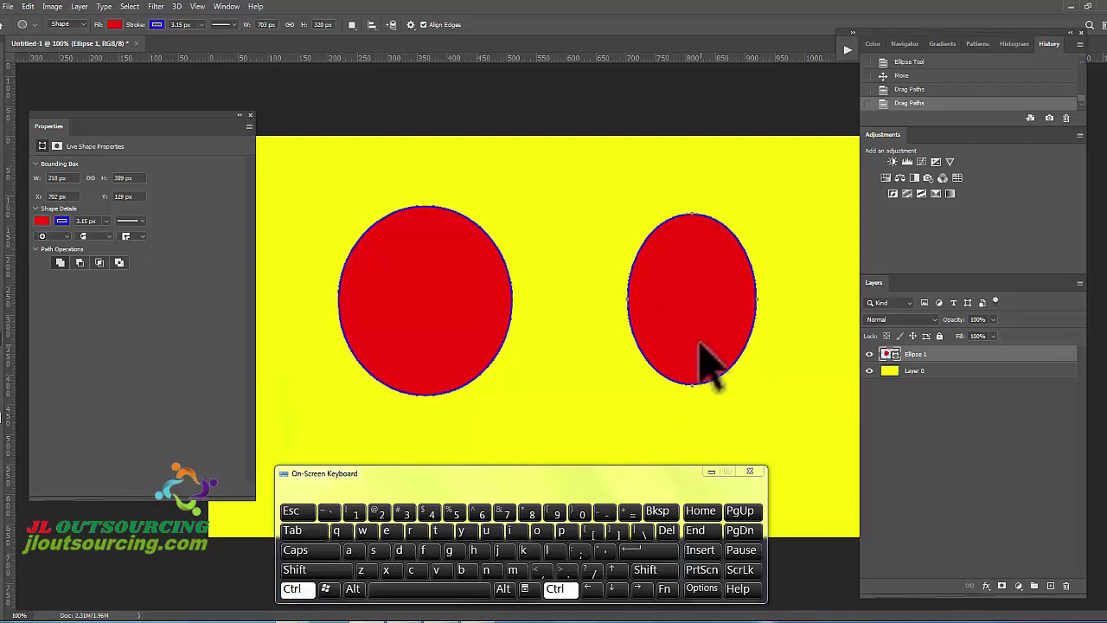
{"action": "mouse_move", "coordinate": [668, 250]}
{"action": "left_mouse_down"}
{"action": "mouse_move", "coordinate": [455, 239]}
{"action": "mouse_move", "coordinate": [704, 242]}
{"action": "mouse_move", "coordinate": [663, 249]}
{"action": "left_mouse_up"}
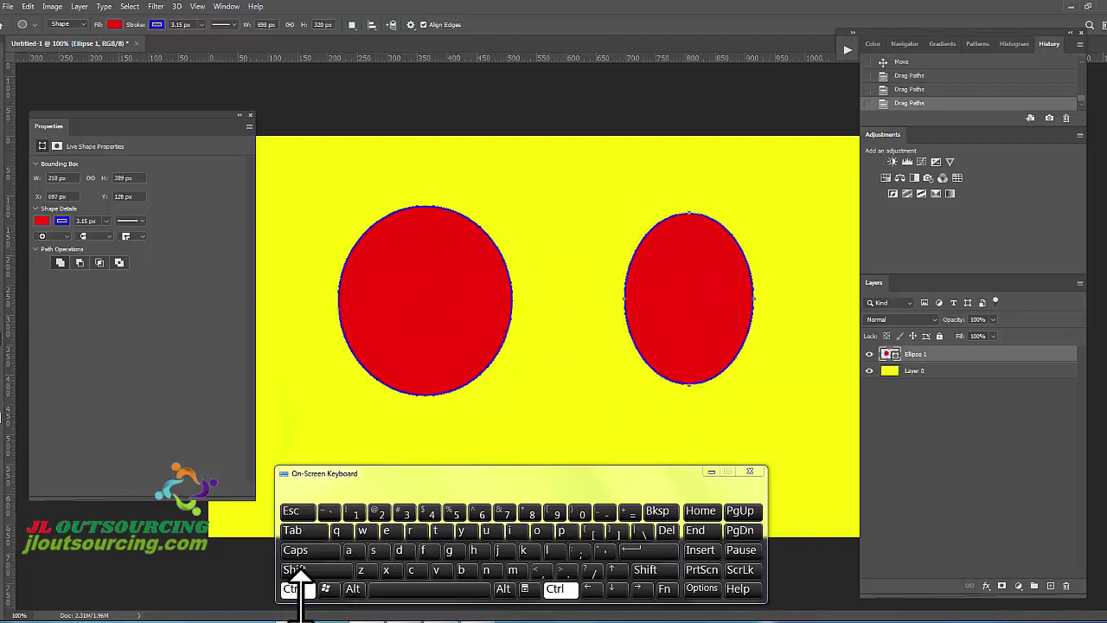
{"action": "left_click", "coordinate": [292, 589]}
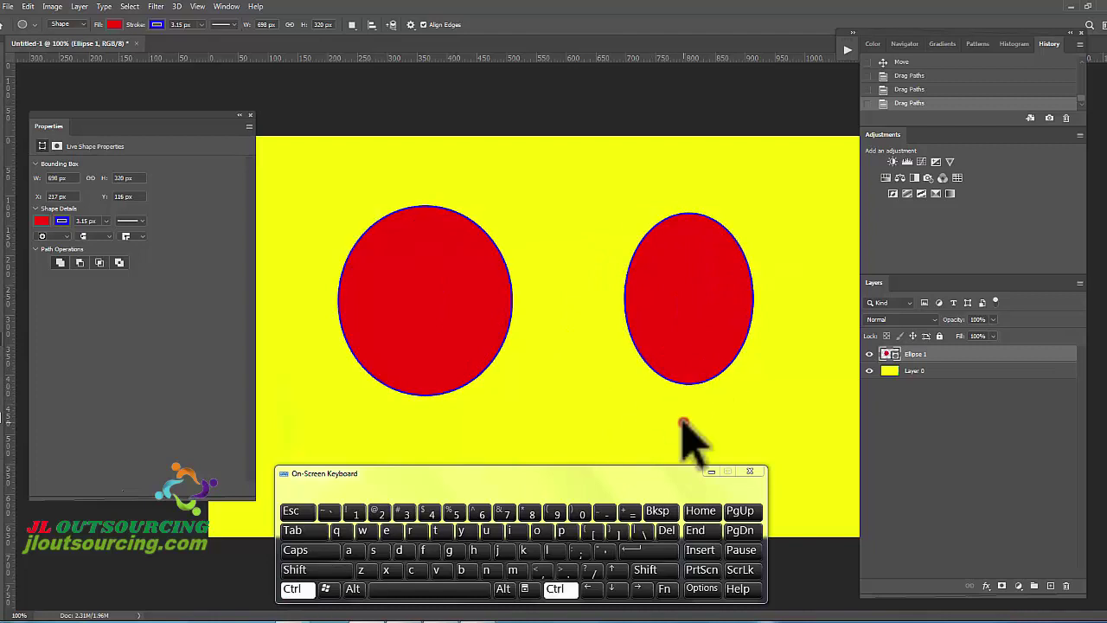
{"action": "left_click", "coordinate": [680, 420], "text": "ctrl"}
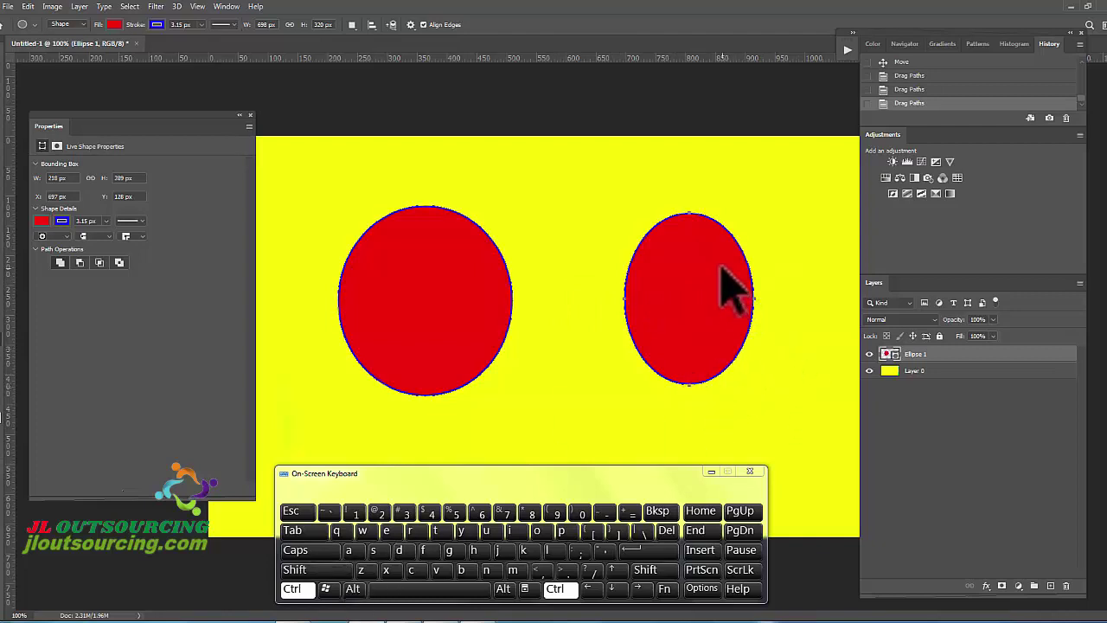
{"action": "left_click_drag", "start_coordinate": [721, 278], "coordinate": [569, 275]}
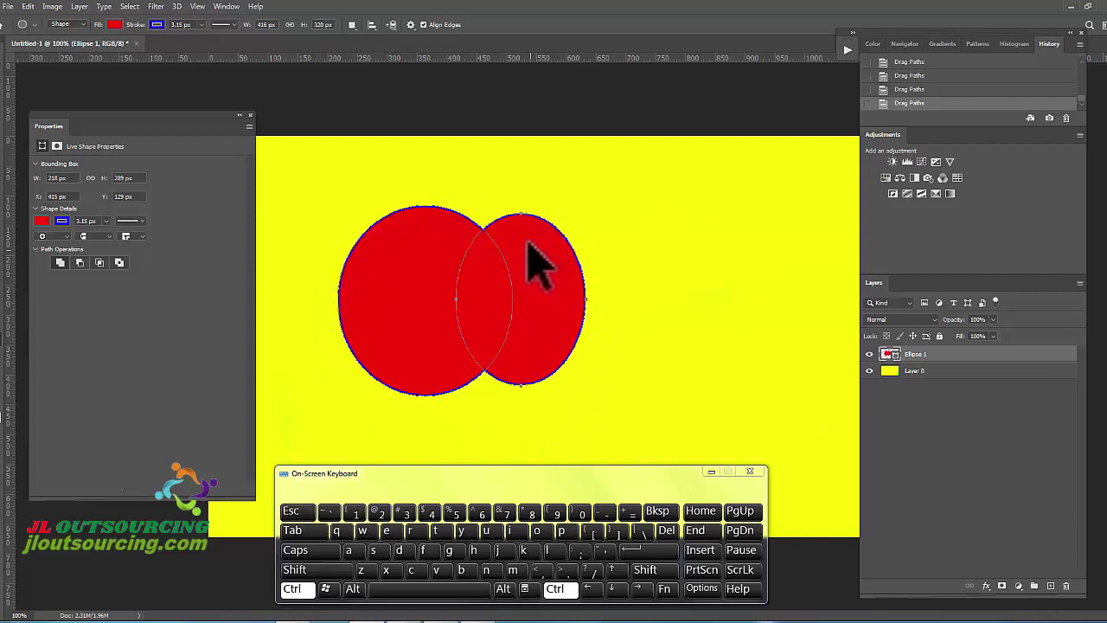
{"action": "left_click_drag", "start_coordinate": [536, 268], "coordinate": [716, 256]}
{"action": "left_click_drag", "start_coordinate": [601, 185], "coordinate": [355, 177]}
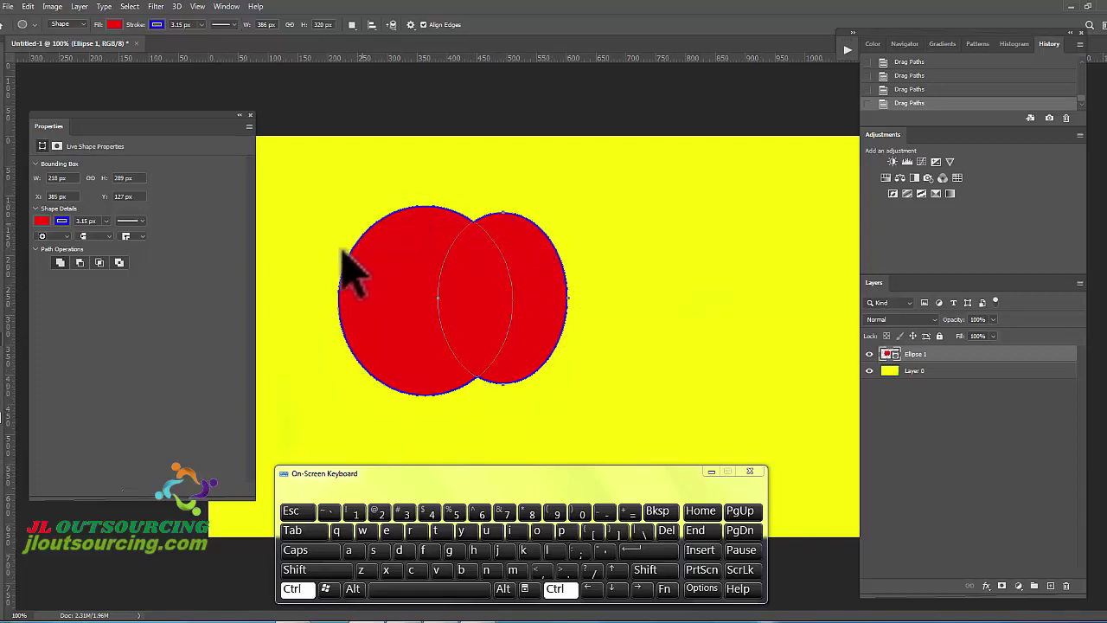
Merge the shape components of the two overlapping ellipses, accepting the conversion to a regular path
{"action": "left_click", "coordinate": [353, 24]}
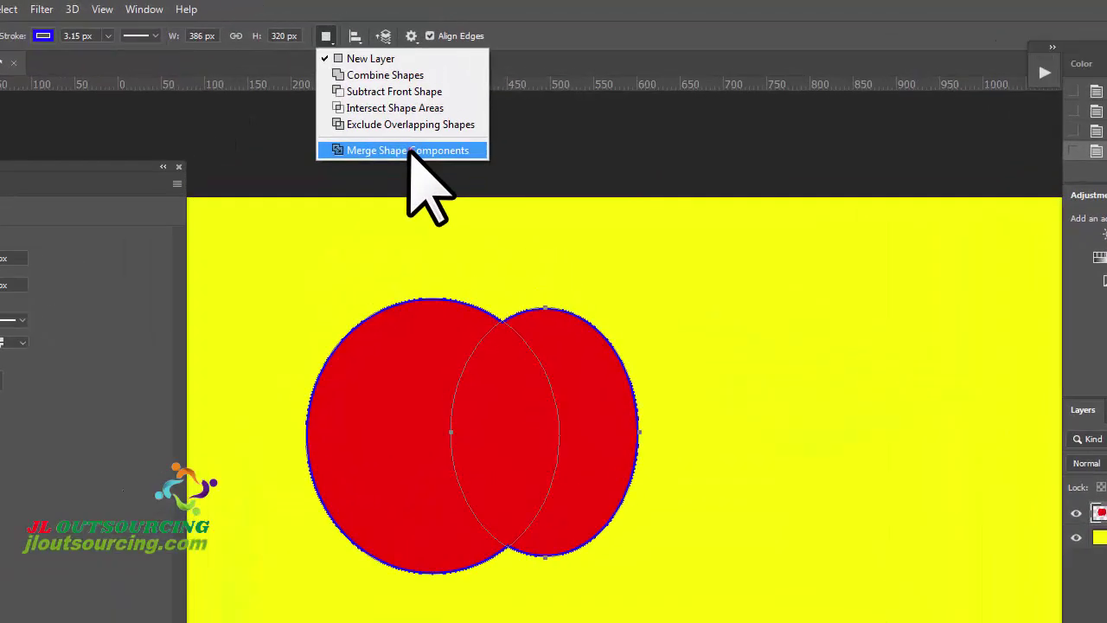
{"action": "left_click", "coordinate": [410, 150]}
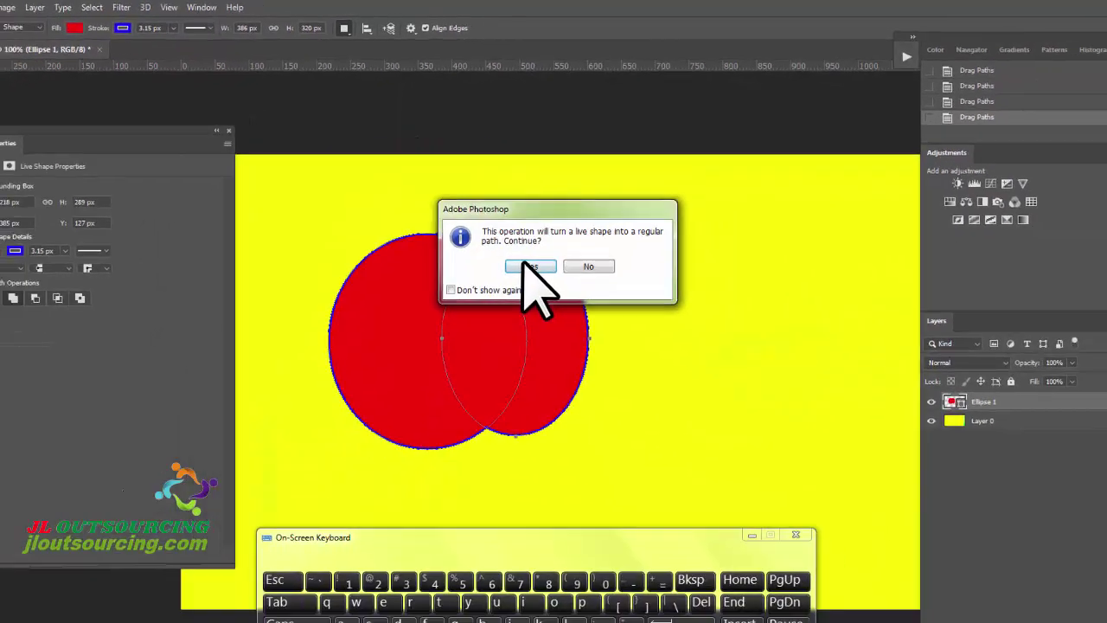
{"action": "left_click", "coordinate": [557, 336]}
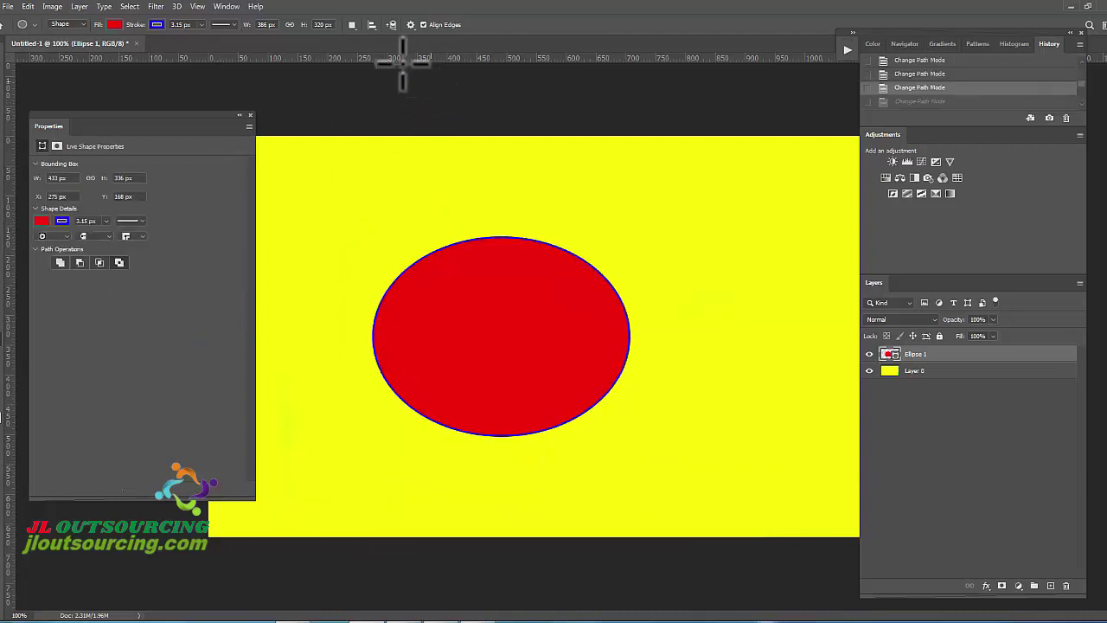
Set the path operation to Subtract Front Shape, then undo its effect on the single ellipse through the history
{"action": "left_click", "coordinate": [352, 24]}
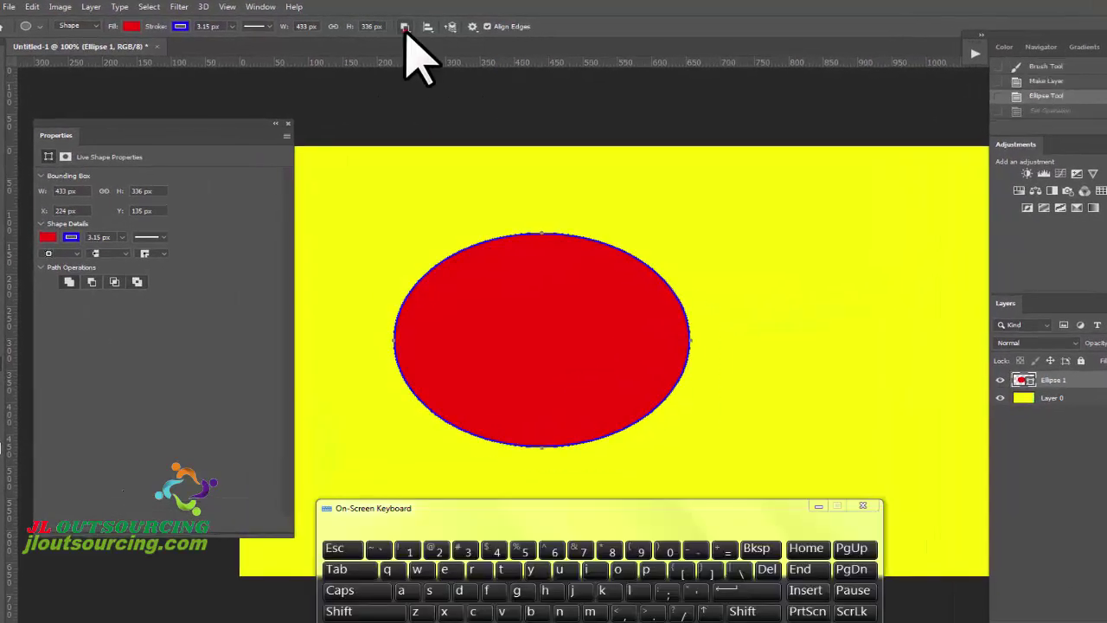
{"action": "left_click", "coordinate": [352, 24]}
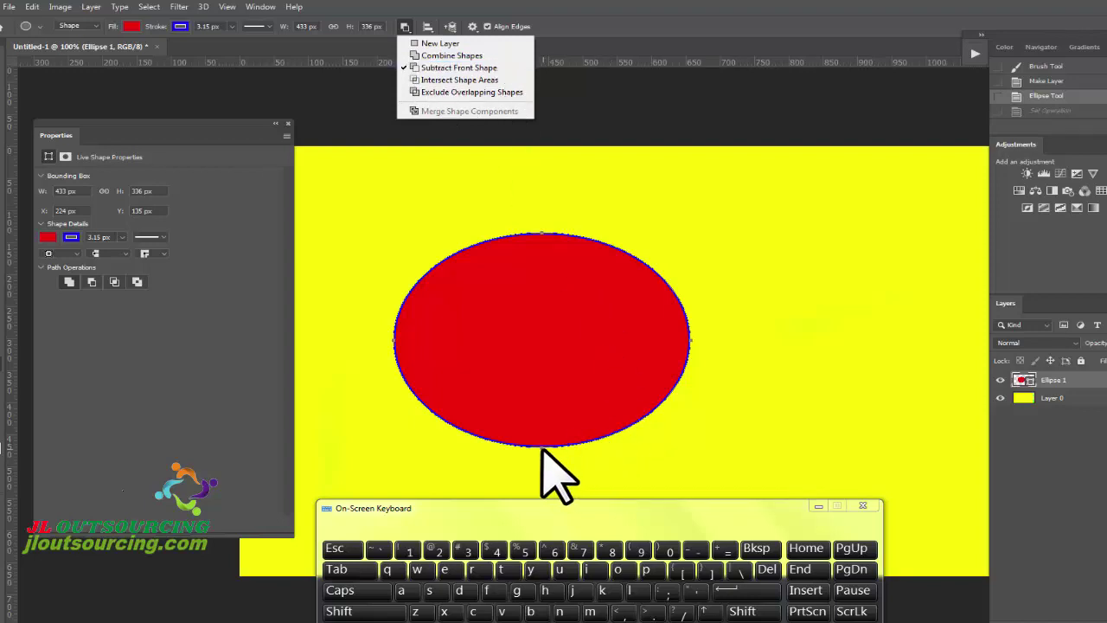
{"action": "left_click", "coordinate": [431, 67]}
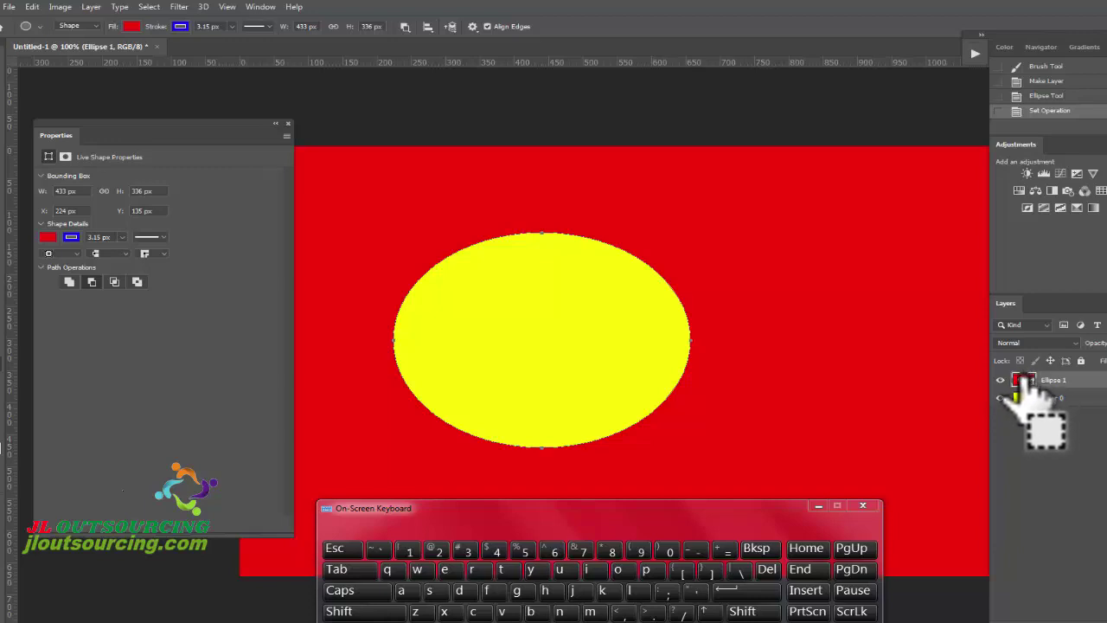
{"action": "left_click", "coordinate": [1035, 96]}
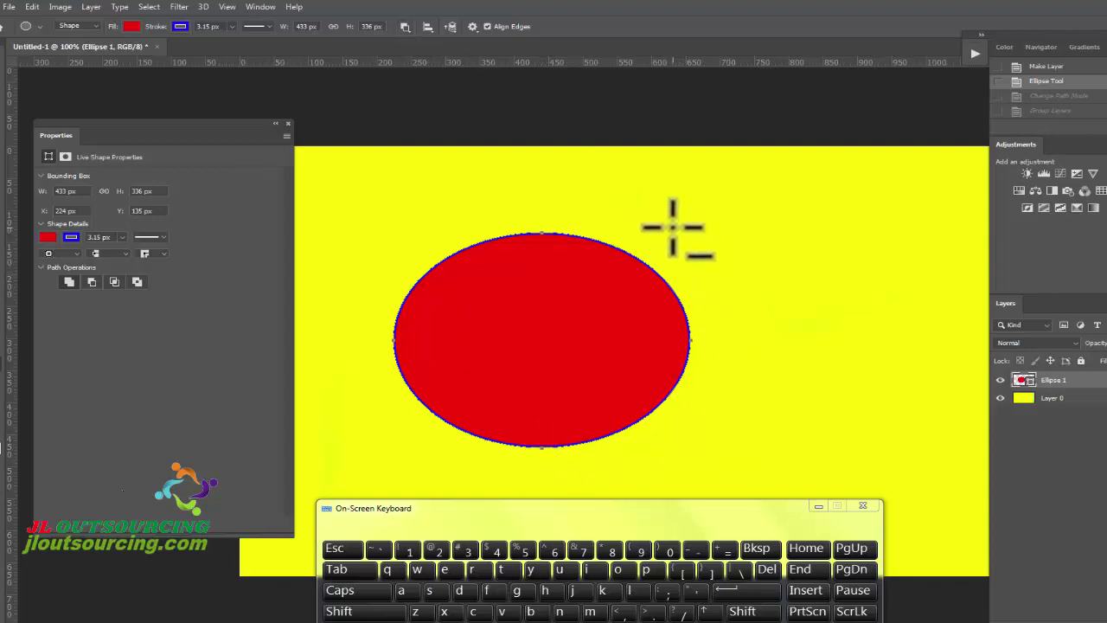
Subtract a circle of about 326 x 326 px from the ellipse's right side and an ellipse of about 287 x 296 px from its upper left
{"action": "mouse_move", "coordinate": [673, 227]}
{"action": "left_mouse_down"}
{"action": "mouse_move", "coordinate": [749, 235]}
{"action": "mouse_move", "coordinate": [883, 439]}
{"action": "mouse_move", "coordinate": [930, 438]}
{"action": "left_mouse_up"}
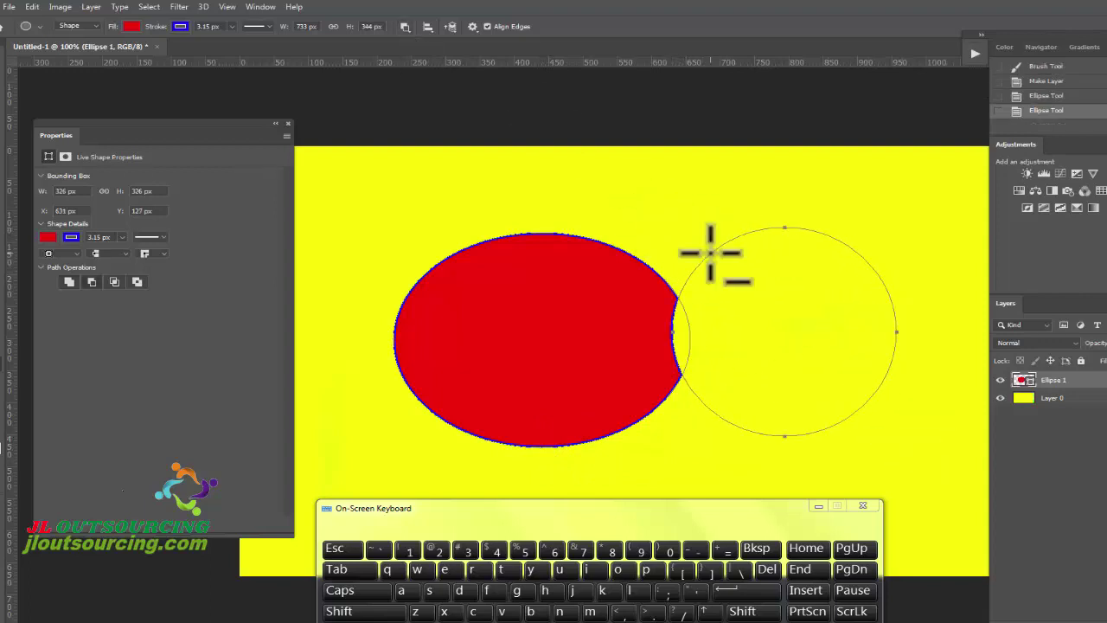
{"action": "left_click_drag", "start_coordinate": [374, 619], "coordinate": [330, 614]}
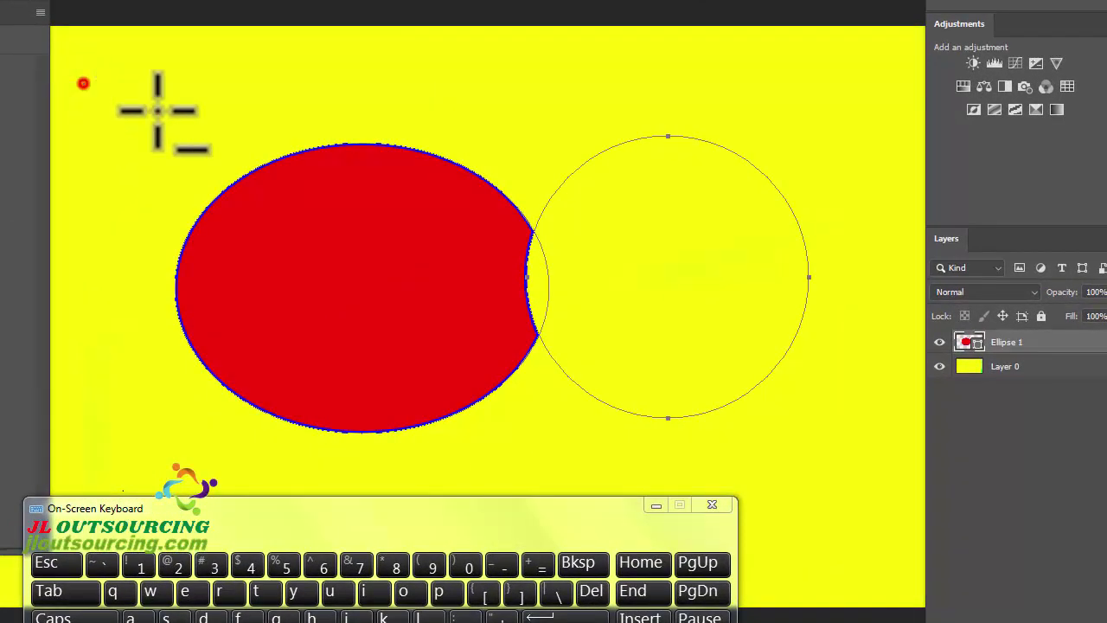
{"action": "left_click_drag", "start_coordinate": [158, 110], "coordinate": [331, 338]}
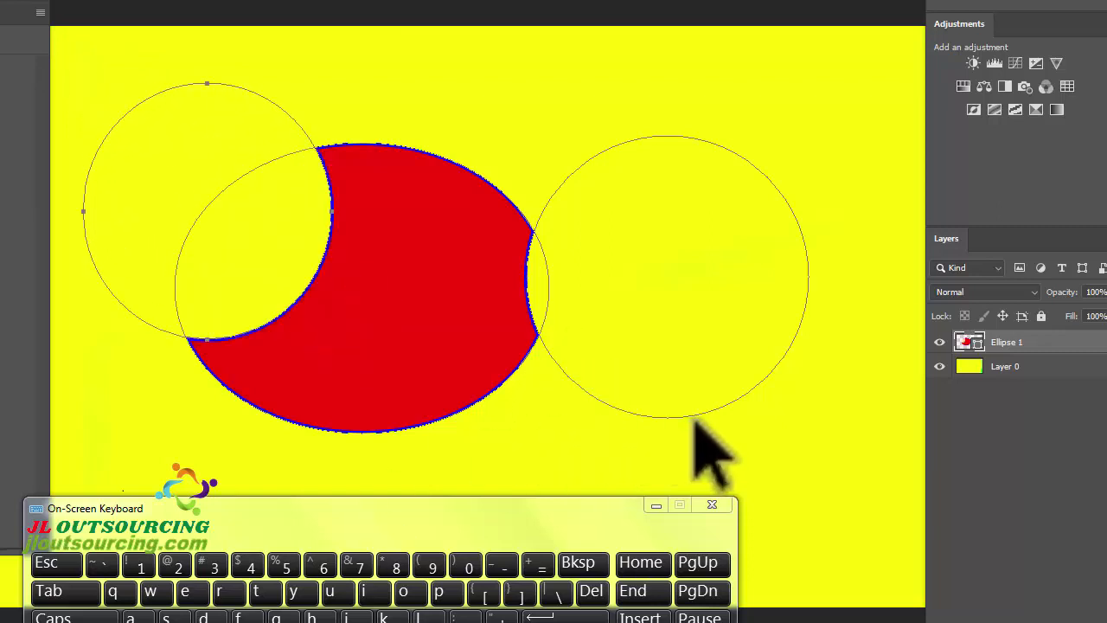
Reposition the subtracting paths, the right circle to about X 515, Y 122 px and the left ellipse to about X 78, Y 108 px
{"action": "left_click_drag", "start_coordinate": [746, 160], "coordinate": [674, 221]}
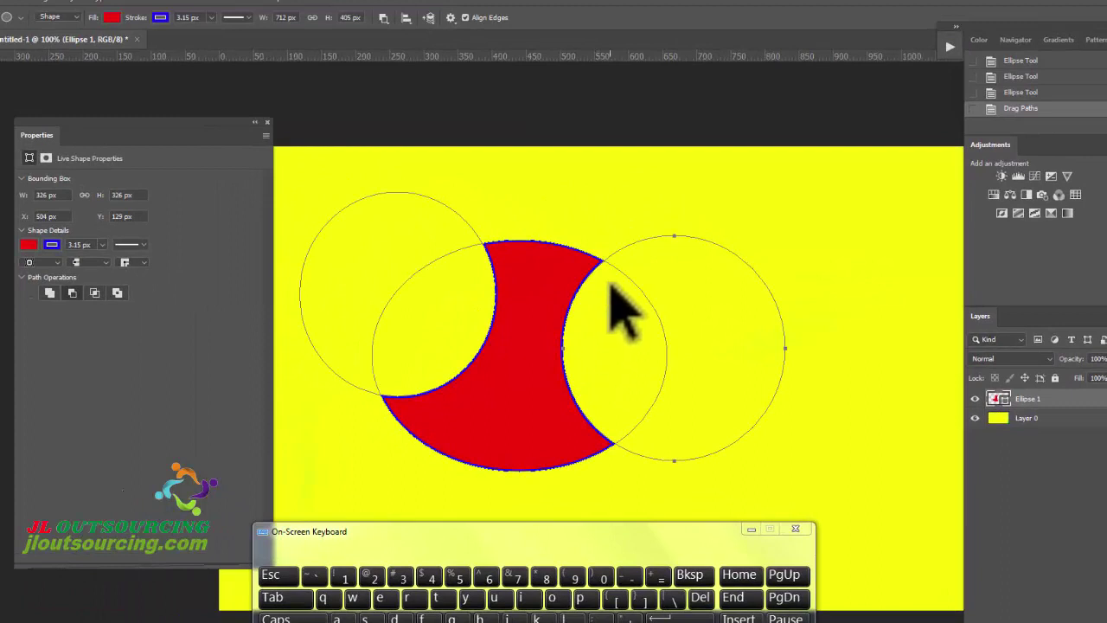
{"action": "left_click_drag", "start_coordinate": [592, 148], "coordinate": [610, 144]}
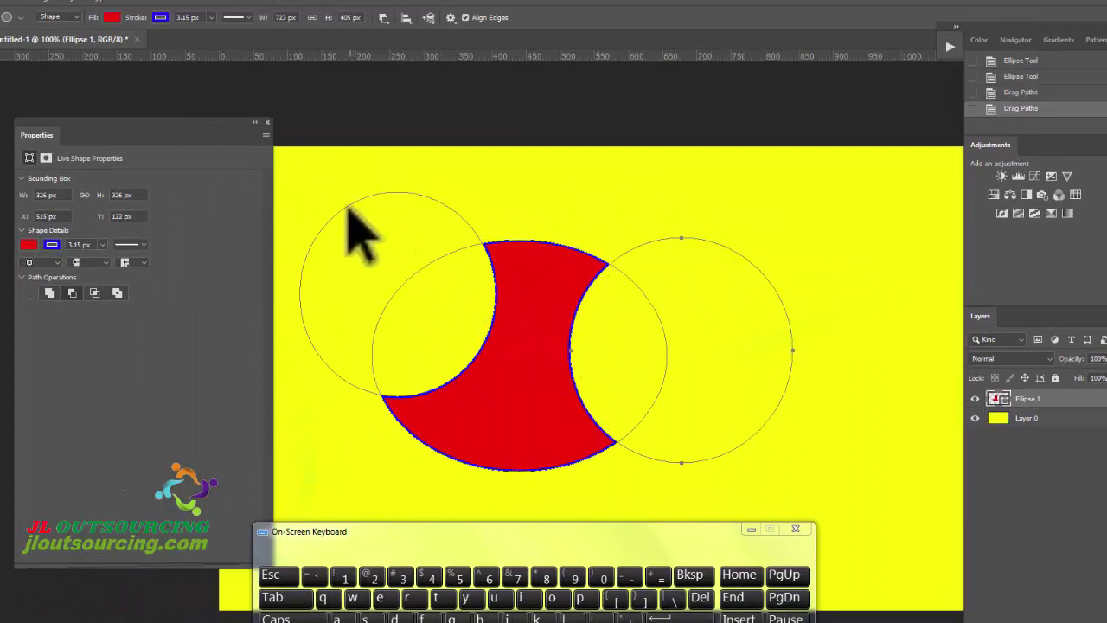
{"action": "left_click_drag", "start_coordinate": [348, 211], "coordinate": [320, 240]}
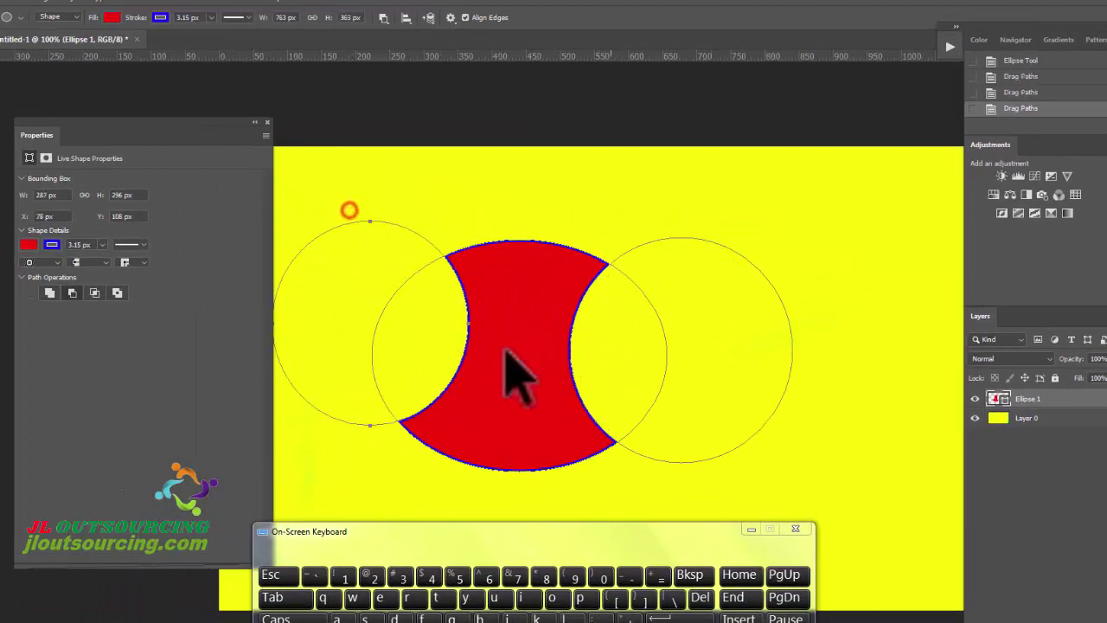
Merge the shape components of the ellipse and its two subtracting paths, accepting the conversion to a regular path
{"action": "left_click", "coordinate": [387, 18]}
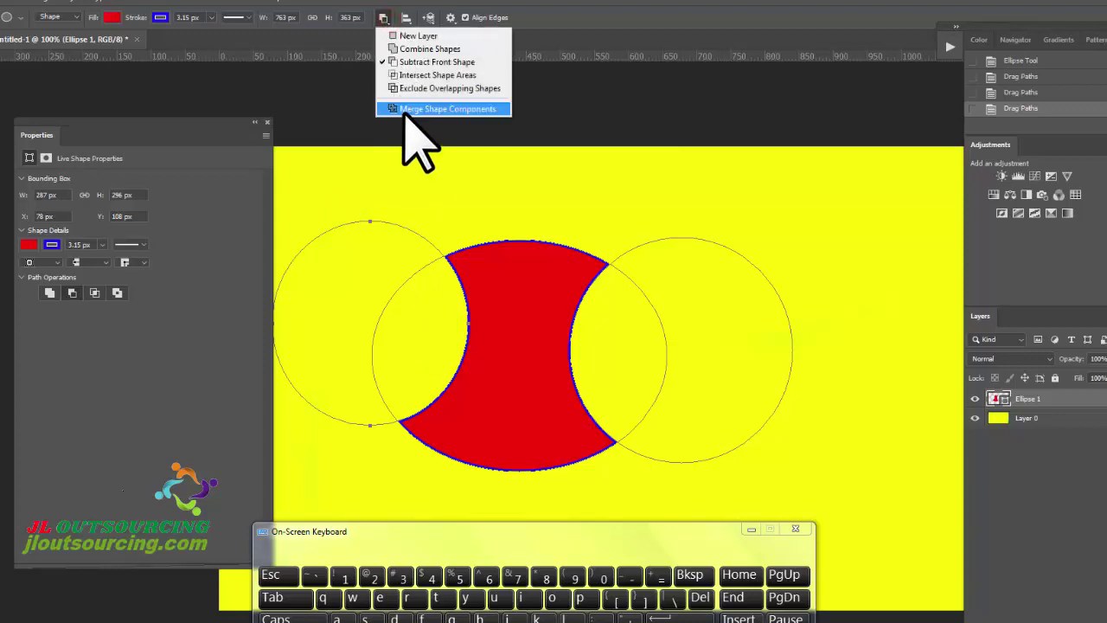
{"action": "left_click", "coordinate": [403, 109]}
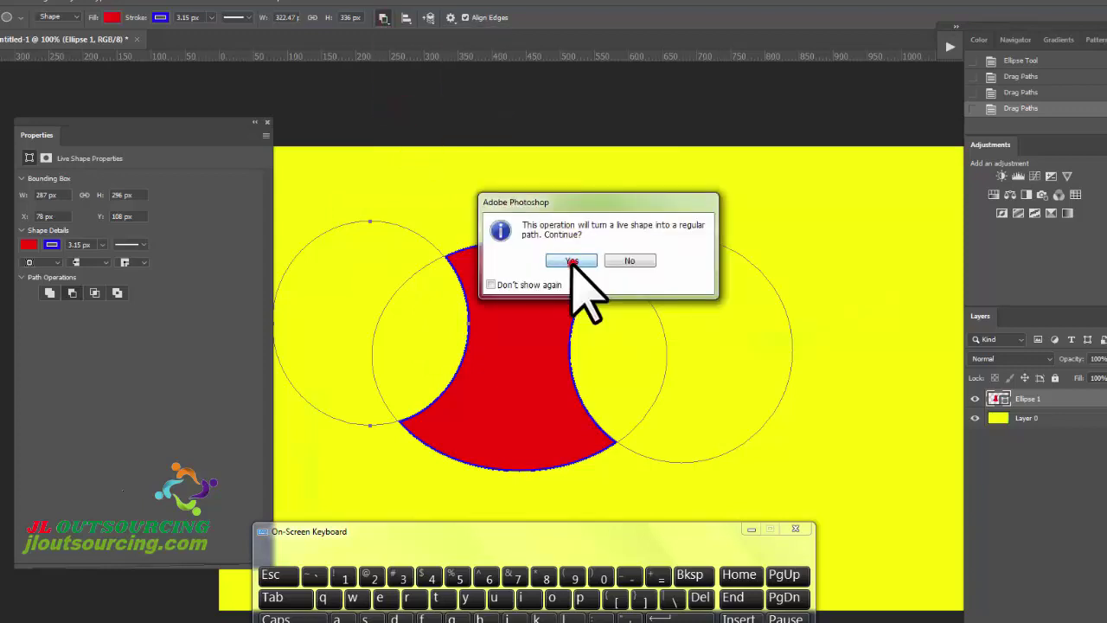
{"action": "left_click", "coordinate": [571, 259]}
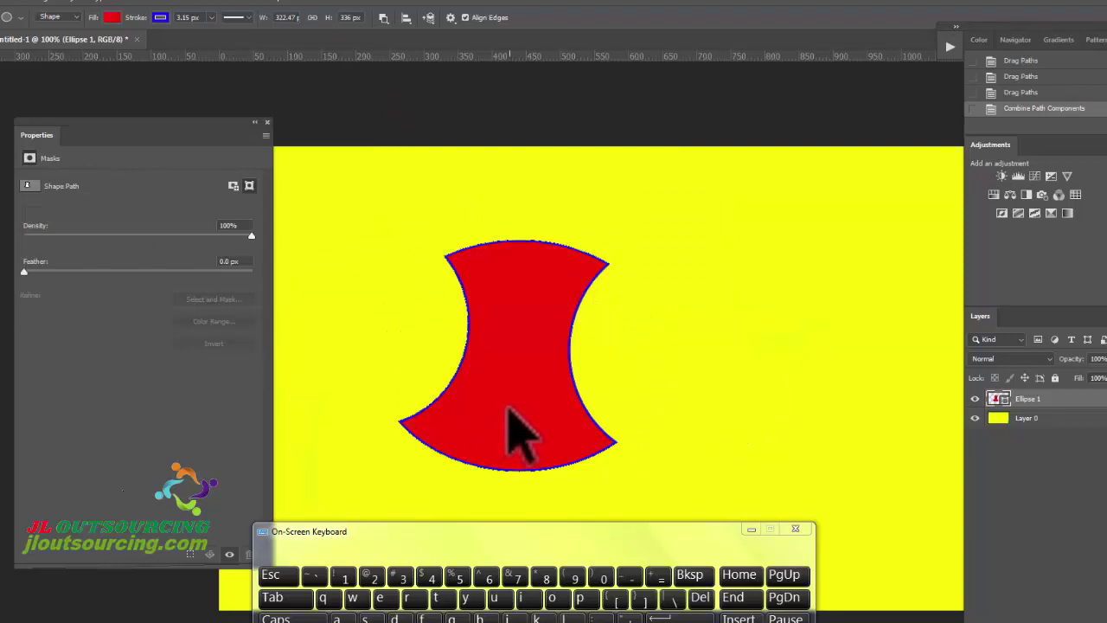
Set the path operation to Intersect Shape Areas and draw an ellipse of about 419 x 306 px overlapping the red ellipse's upper right
{"action": "left_click", "coordinate": [386, 18]}
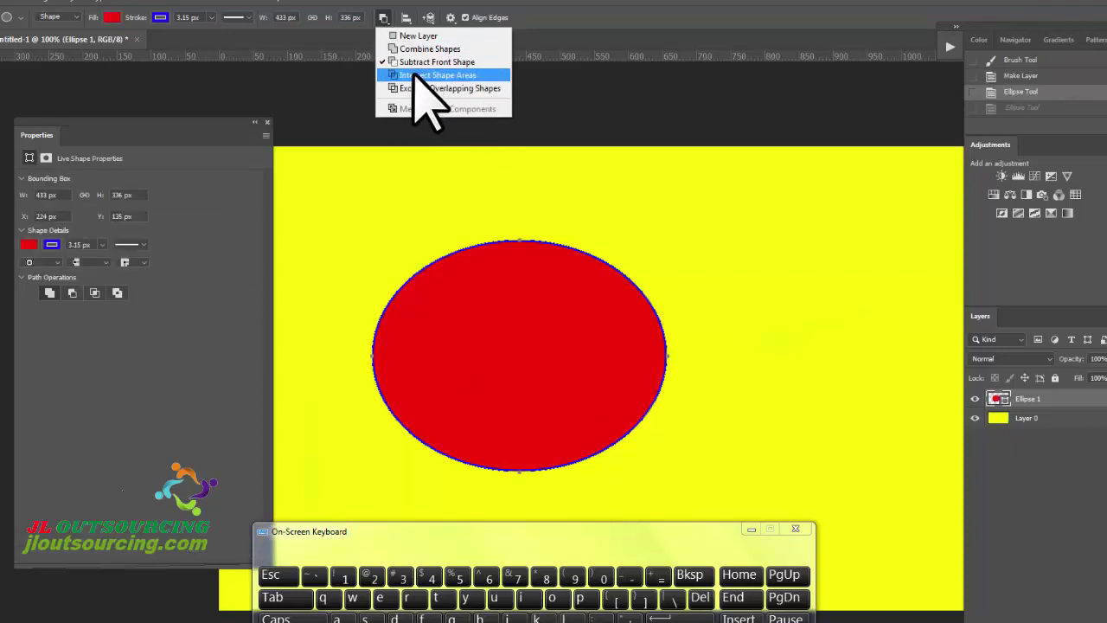
{"action": "left_click", "coordinate": [425, 75]}
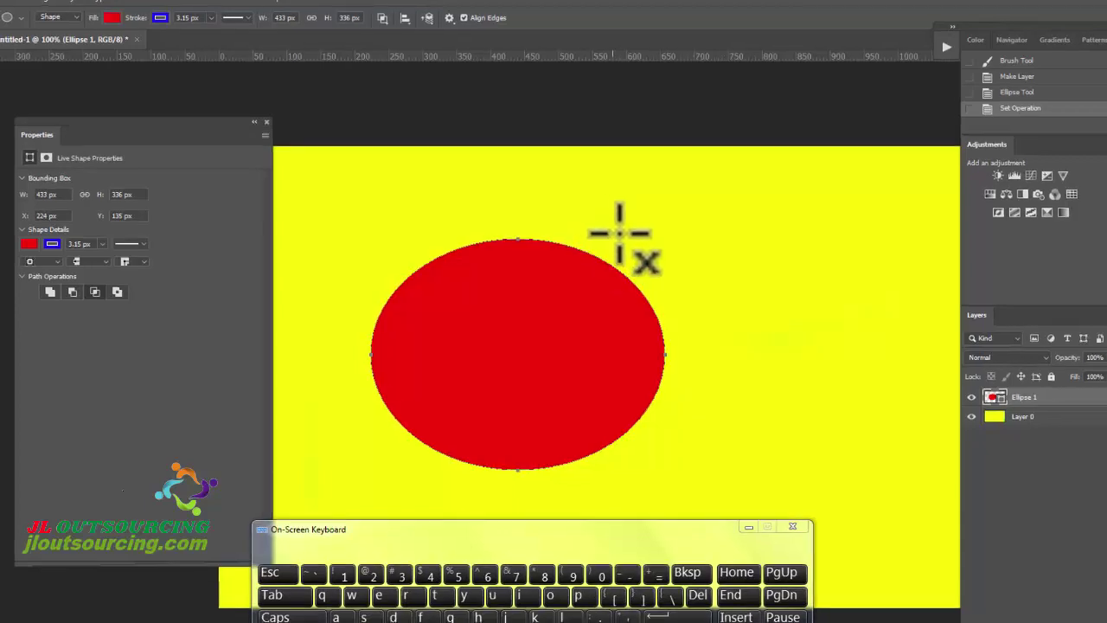
{"action": "left_click_drag", "start_coordinate": [821, 418], "coordinate": [633, 340]}
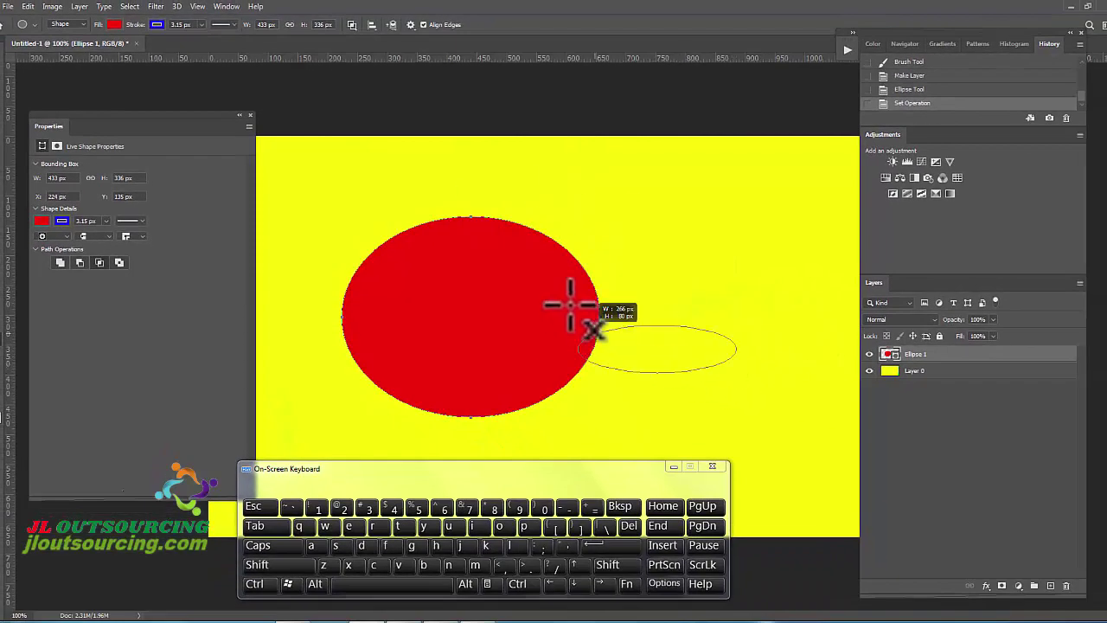
{"action": "left_click_drag", "start_coordinate": [570, 304], "coordinate": [484, 187]}
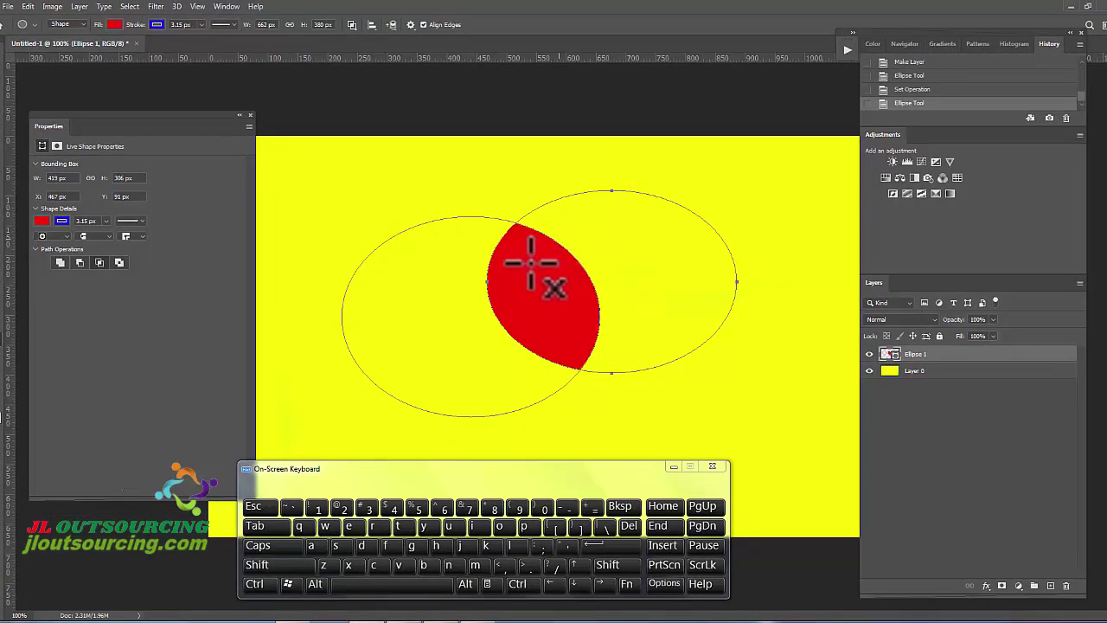
Merge the shape components of the two intersecting ellipses into a single leaf-shaped path
{"action": "left_click", "coordinate": [351, 24]}
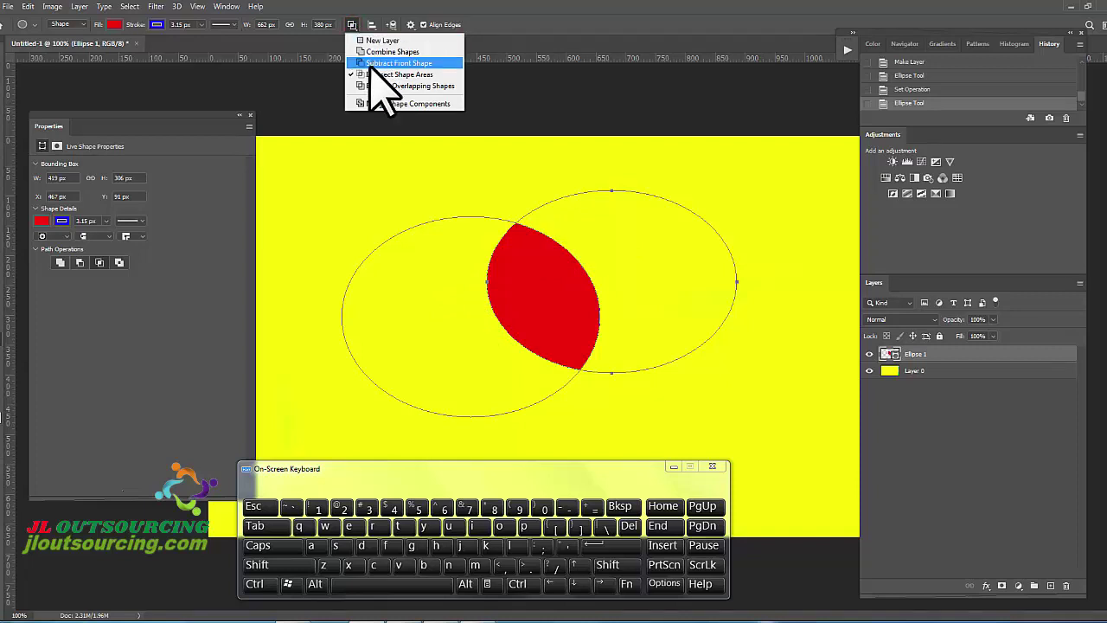
{"action": "left_click", "coordinate": [364, 180]}
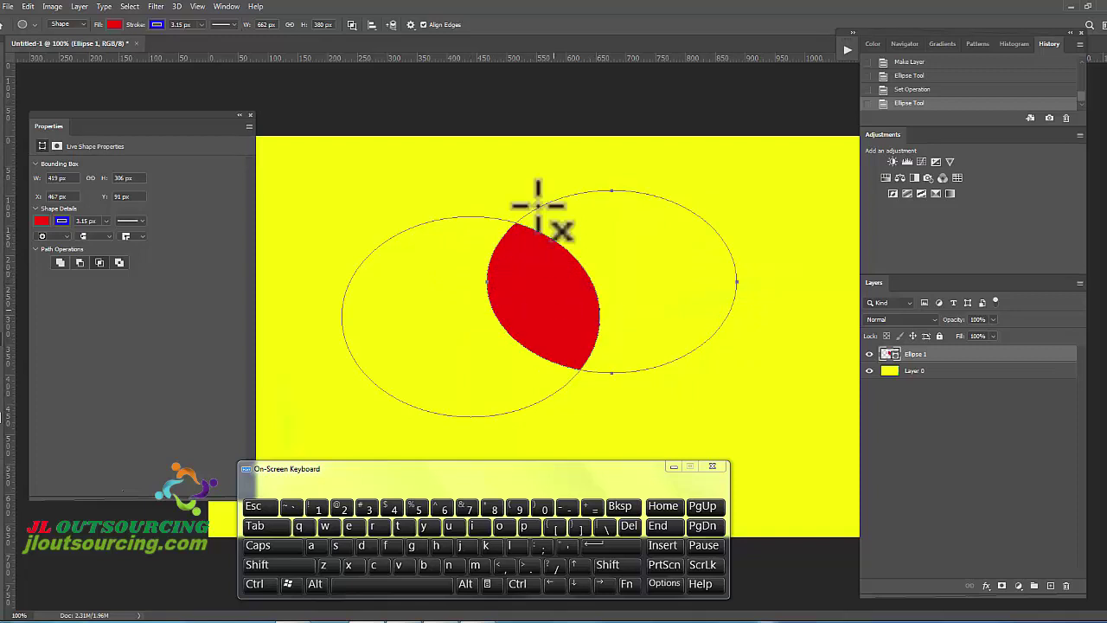
{"action": "left_click", "coordinate": [351, 24]}
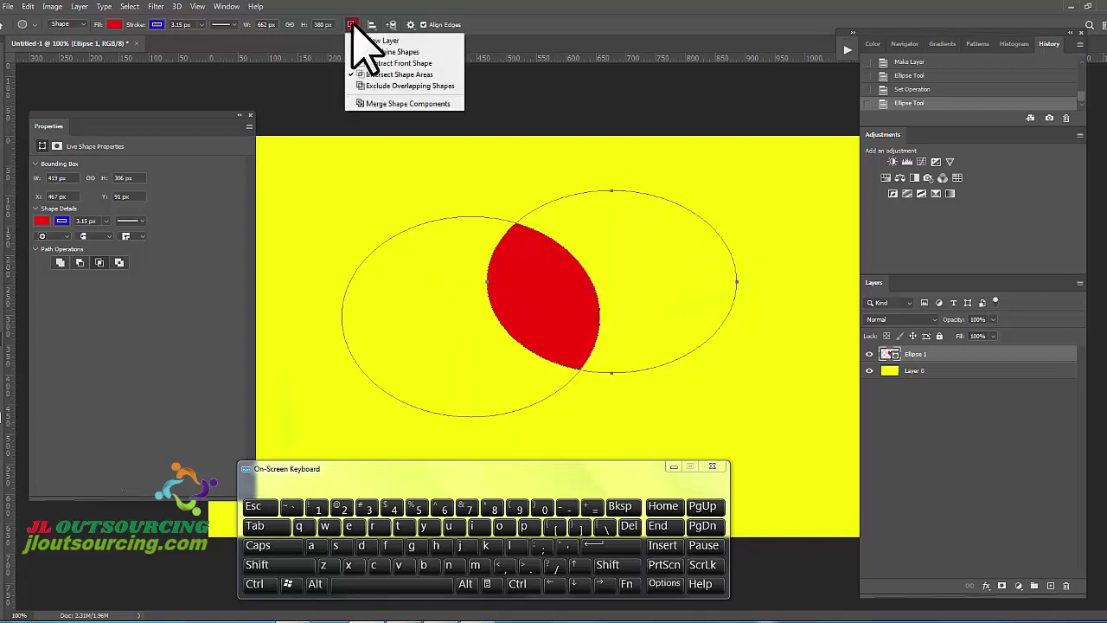
{"action": "left_click", "coordinate": [388, 103]}
{"action": "left_click", "coordinate": [511, 235]}
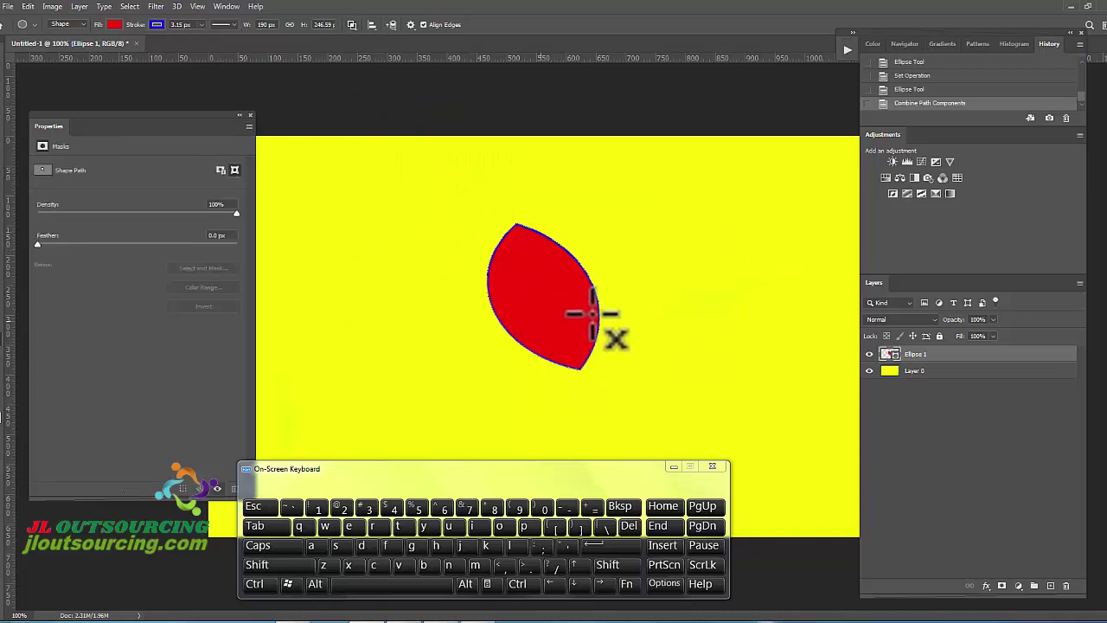
Set the path operation to Exclude Overlapping Shapes and draw an ellipse of about 507 x 320 px overlapping the red ellipse's upper right
{"action": "left_click", "coordinate": [351, 24]}
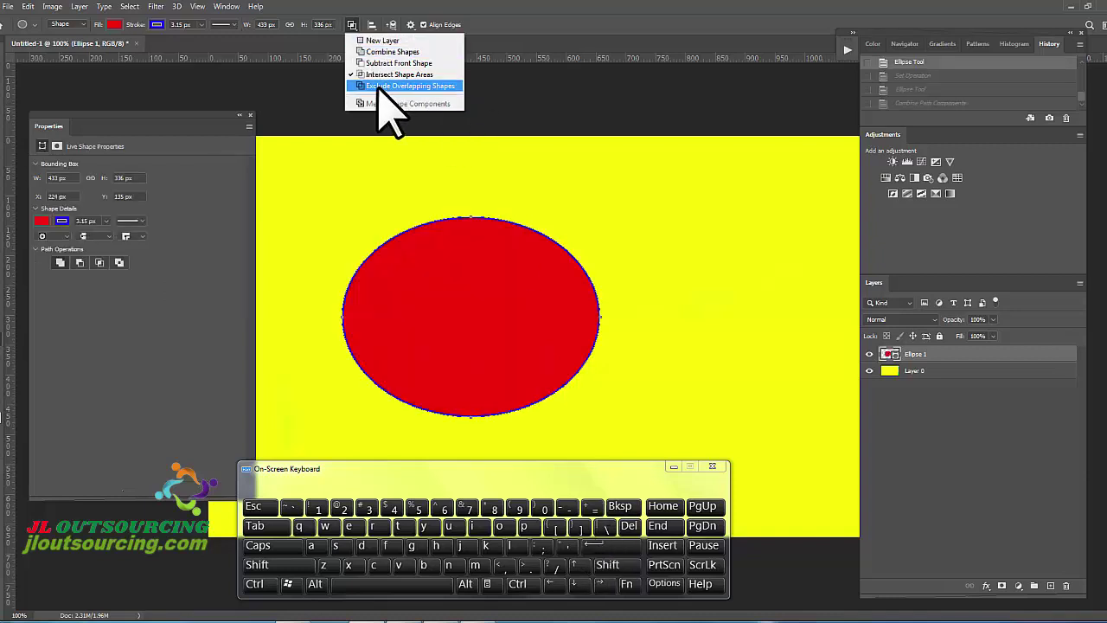
{"action": "left_click", "coordinate": [401, 86]}
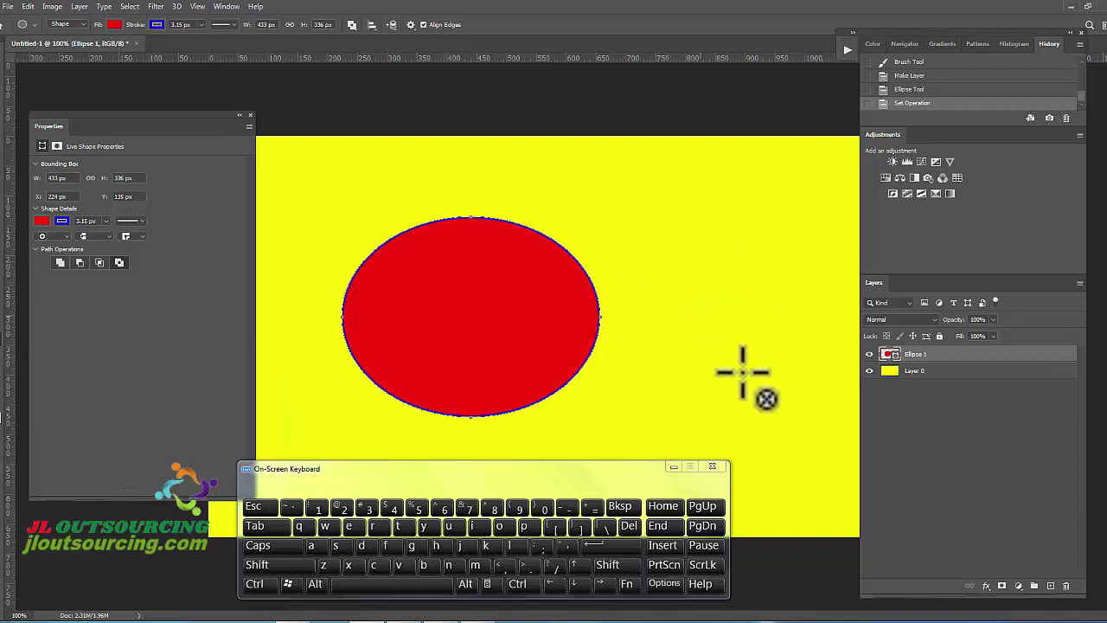
{"action": "left_click_drag", "start_coordinate": [782, 368], "coordinate": [482, 179]}
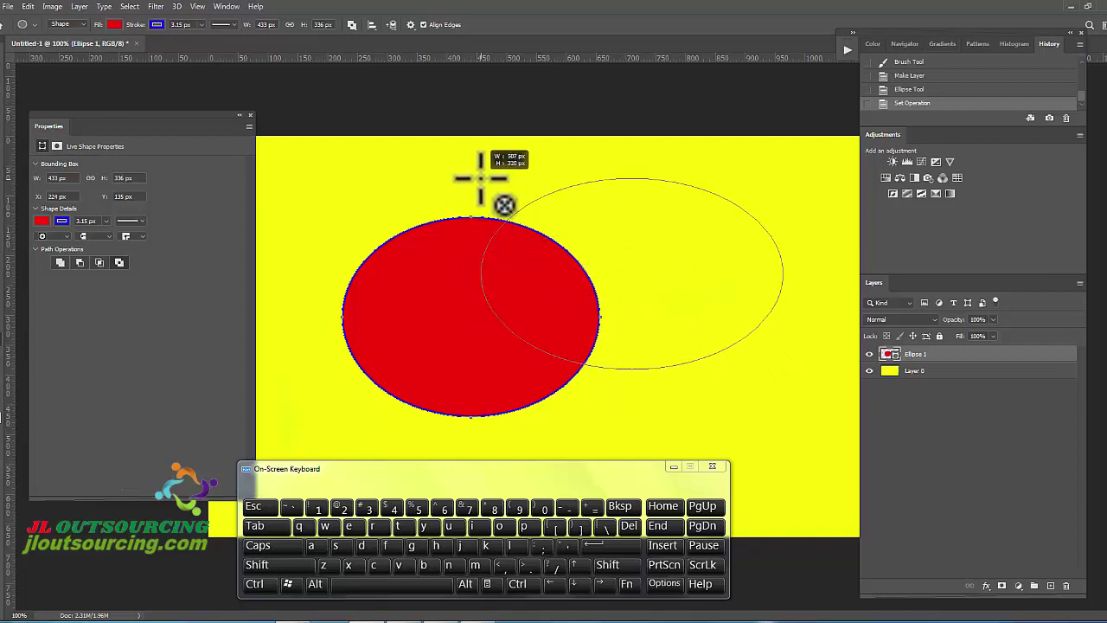
{"action": "left_click_drag", "start_coordinate": [481, 179], "coordinate": [481, 179]}
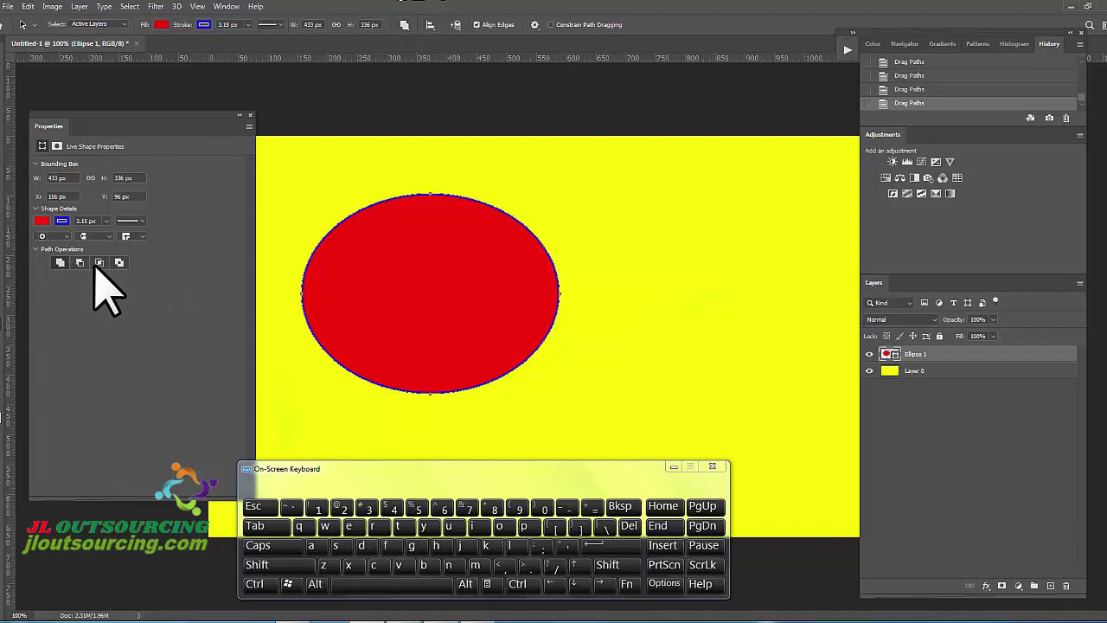
Duplicate the red ellipse's path to its right with the Path Selection tool
{"action": "left_click", "coordinate": [403, 25]}
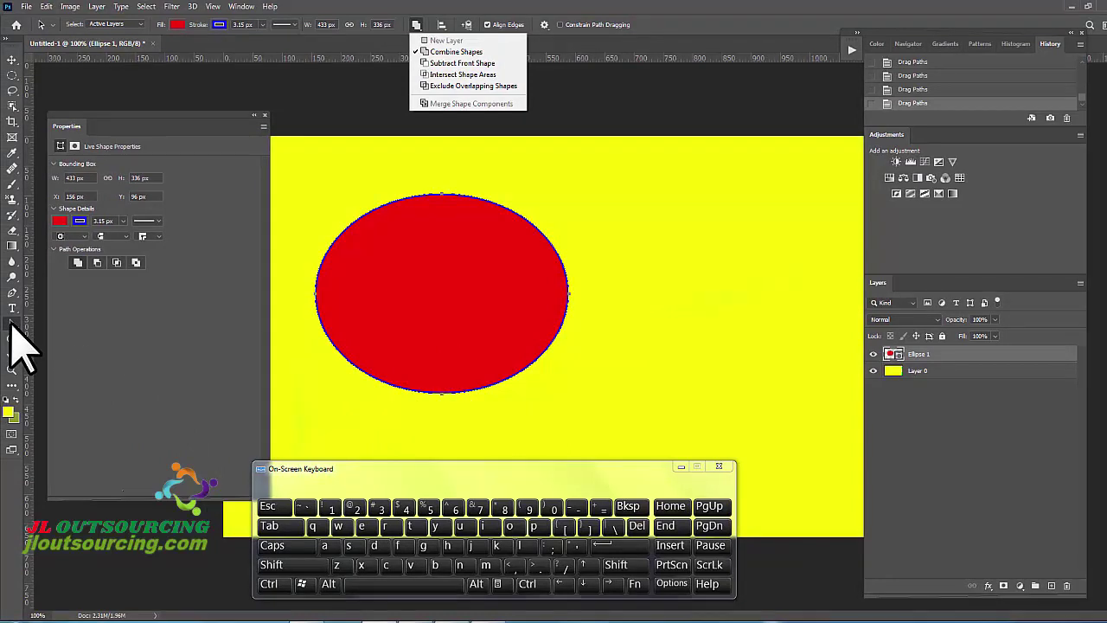
{"action": "left_click", "coordinate": [11, 323]}
{"action": "right_click", "coordinate": [11, 323]}
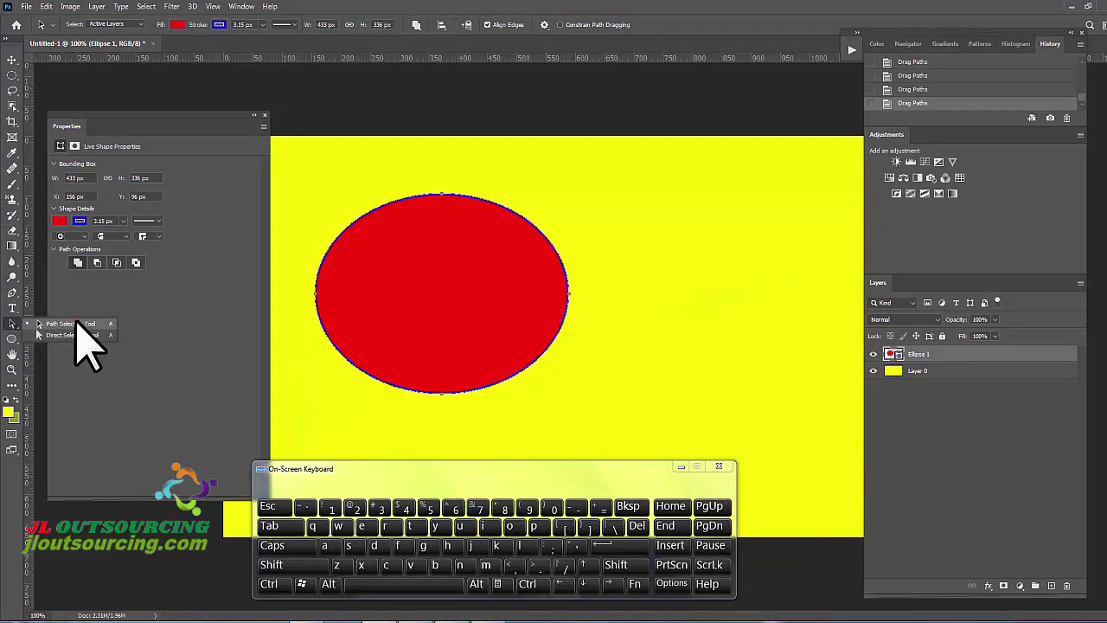
{"action": "left_click", "coordinate": [75, 323]}
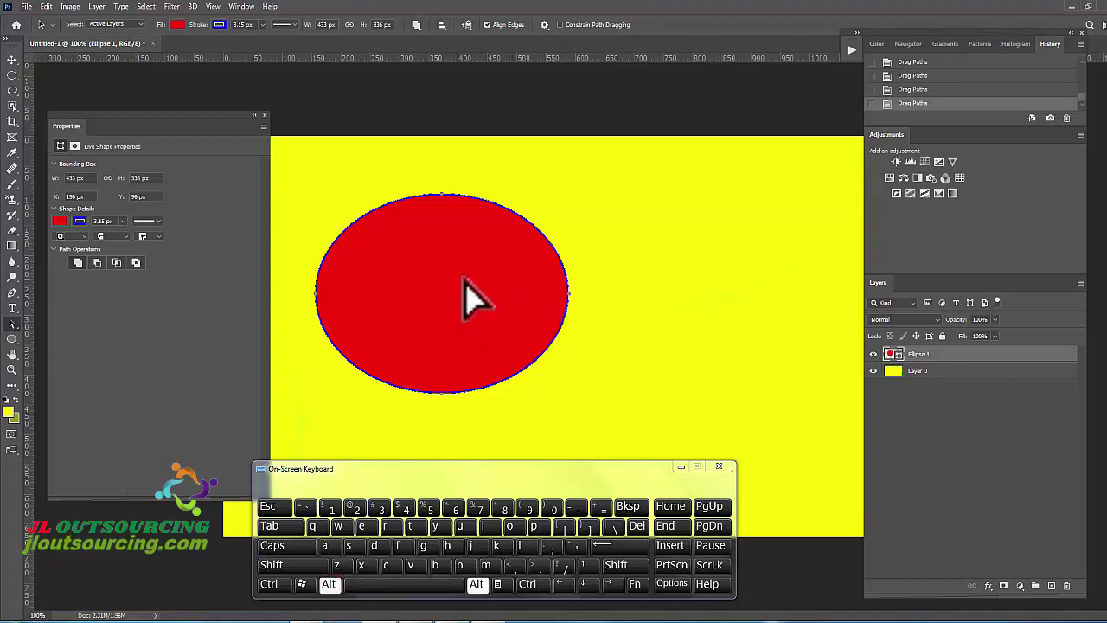
{"action": "left_click_drag", "start_coordinate": [464, 279], "coordinate": [724, 258]}
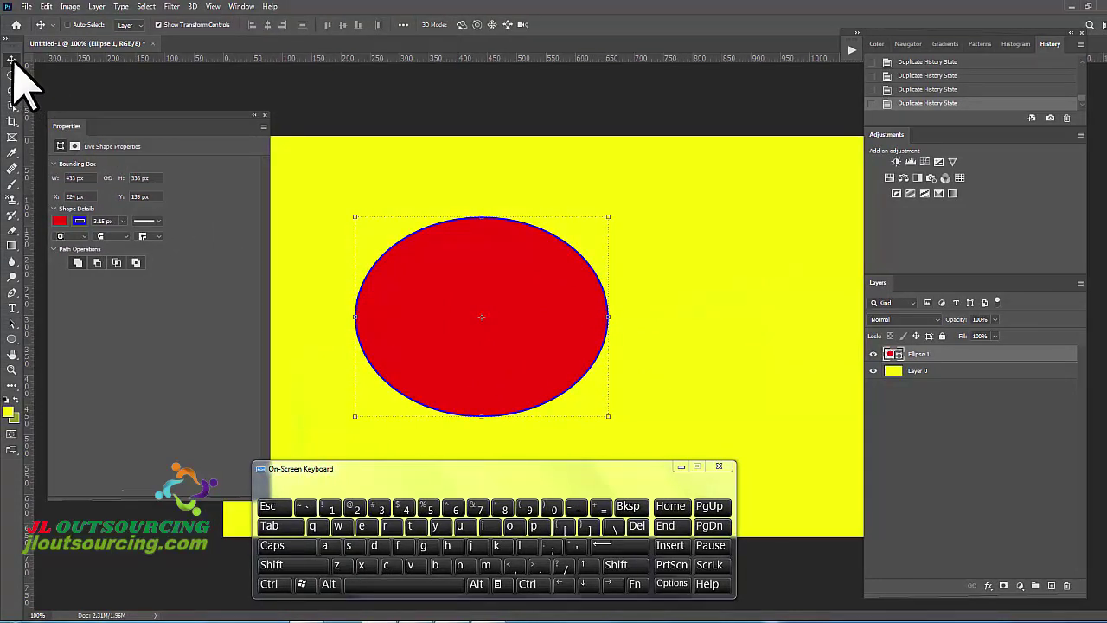
Duplicate the ellipse layer with the Move tool, placing the copy beside the original at about X 657, Y 135 px
{"action": "left_click", "coordinate": [328, 583]}
{"action": "left_click_drag", "start_coordinate": [492, 286], "coordinate": [737, 285]}
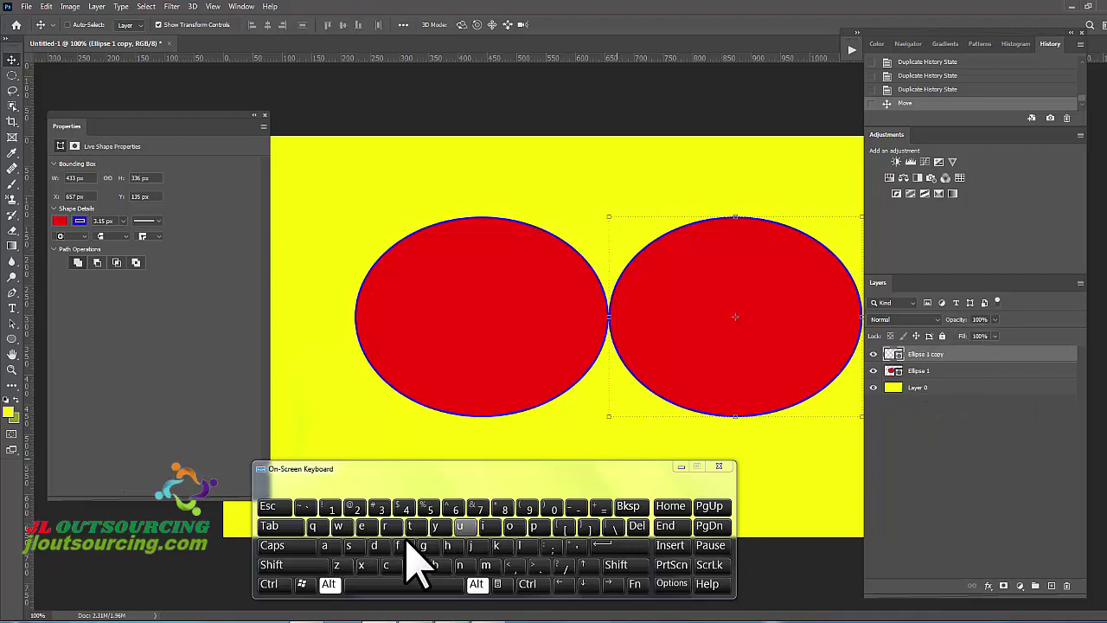
{"action": "left_click", "coordinate": [329, 583]}
Select the Ellipse 1 and Ellipse 1 copy layers together and merge their shapes
{"action": "left_click", "coordinate": [271, 564]}
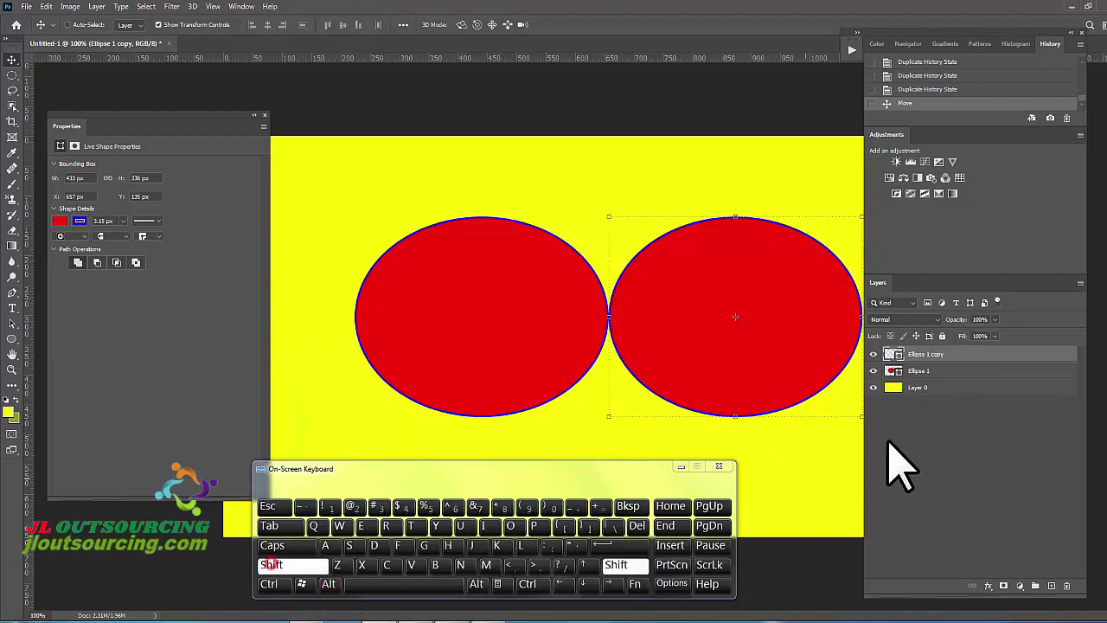
{"action": "left_click", "coordinate": [924, 370], "text": "shift"}
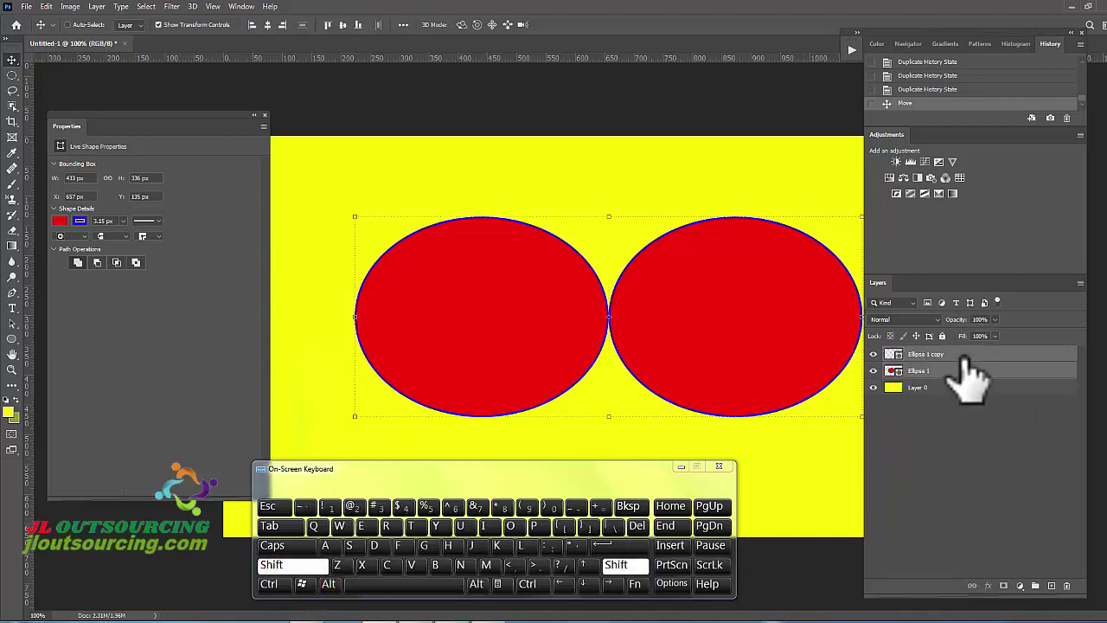
{"action": "left_click", "coordinate": [1080, 283]}
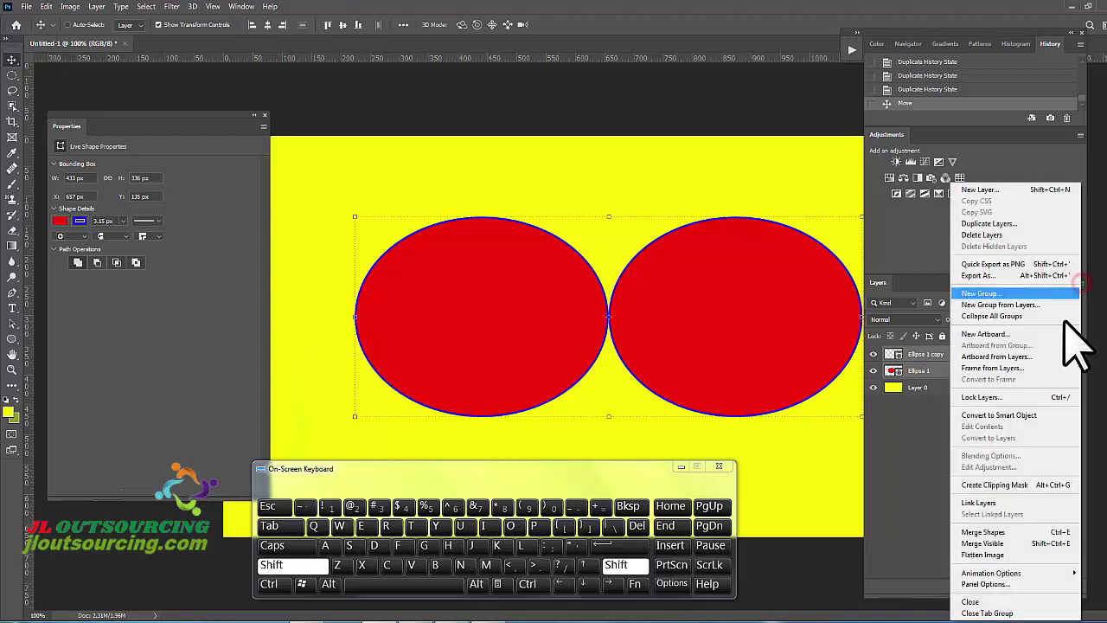
{"action": "left_click", "coordinate": [994, 531]}
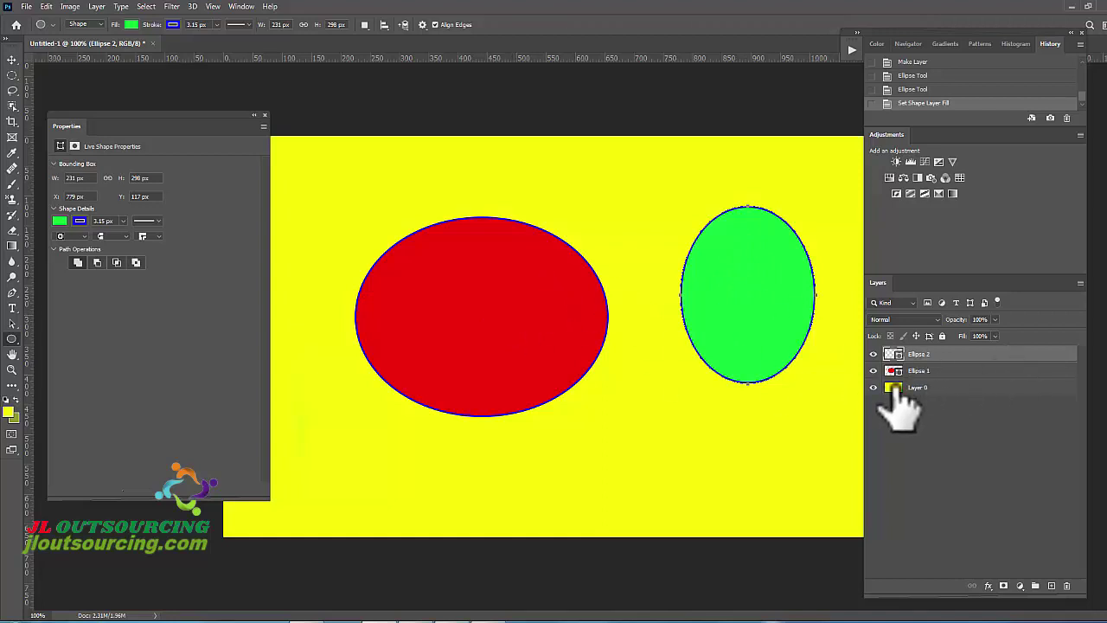
Select the Ellipse 1 layer together with the green Ellipse 2 and merge the two shapes into one layer
{"action": "left_click", "coordinate": [294, 620]}
{"action": "left_click", "coordinate": [281, 566]}
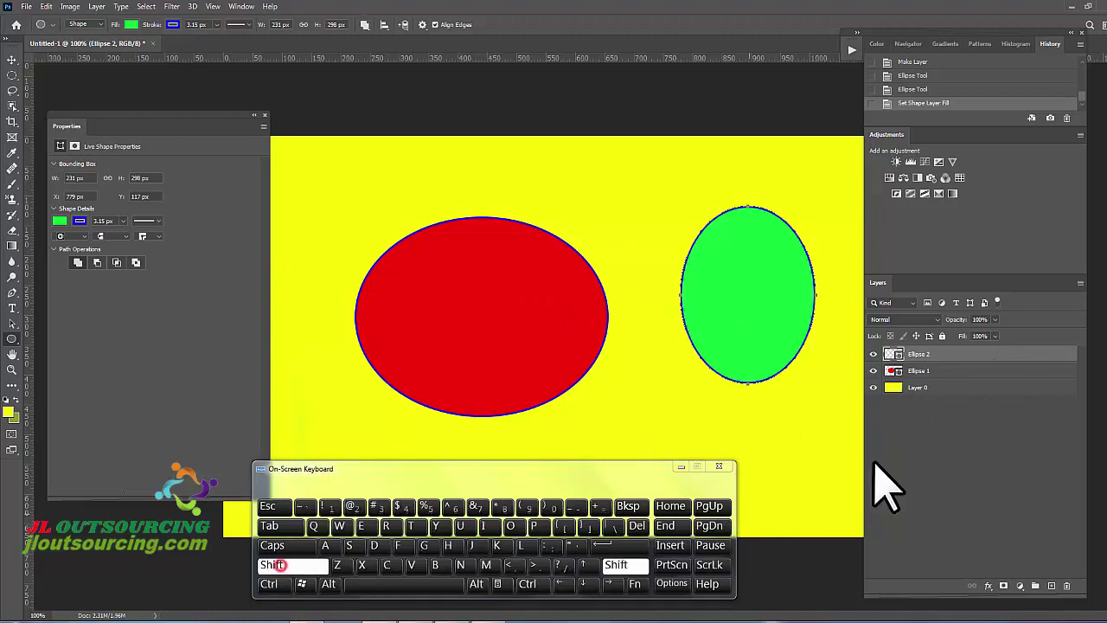
{"action": "left_click", "coordinate": [931, 371]}
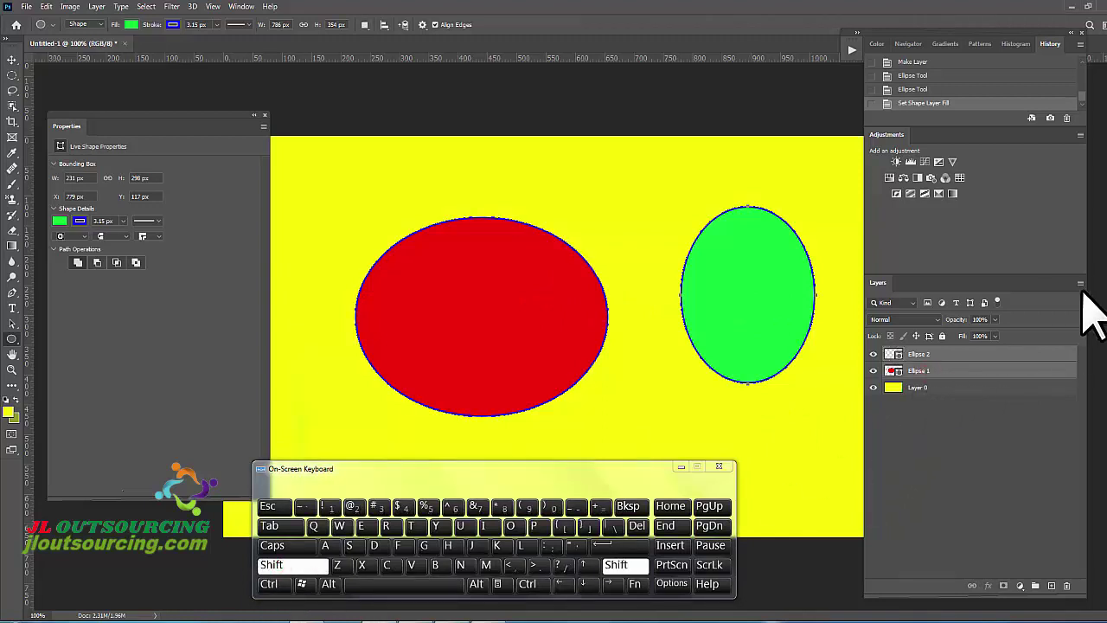
{"action": "left_click", "coordinate": [1081, 283]}
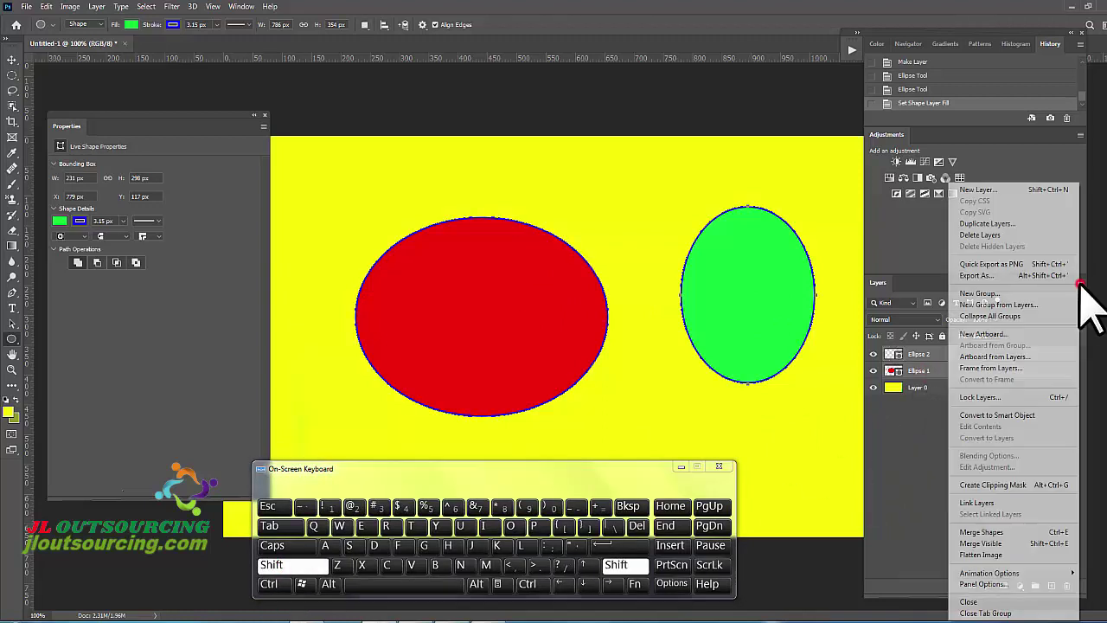
{"action": "left_click", "coordinate": [1006, 534]}
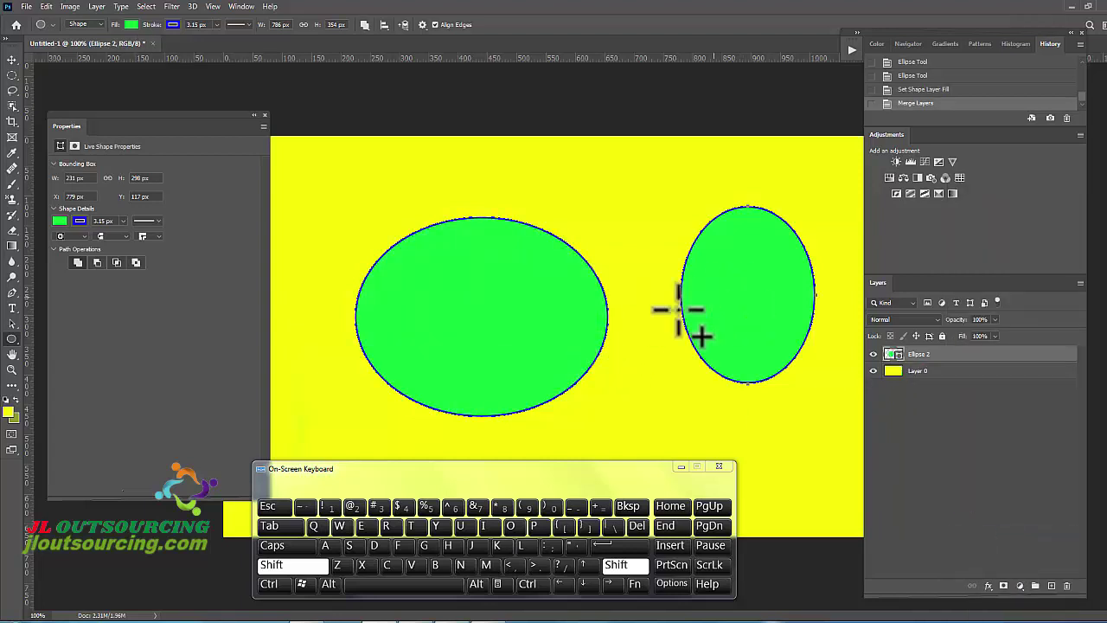